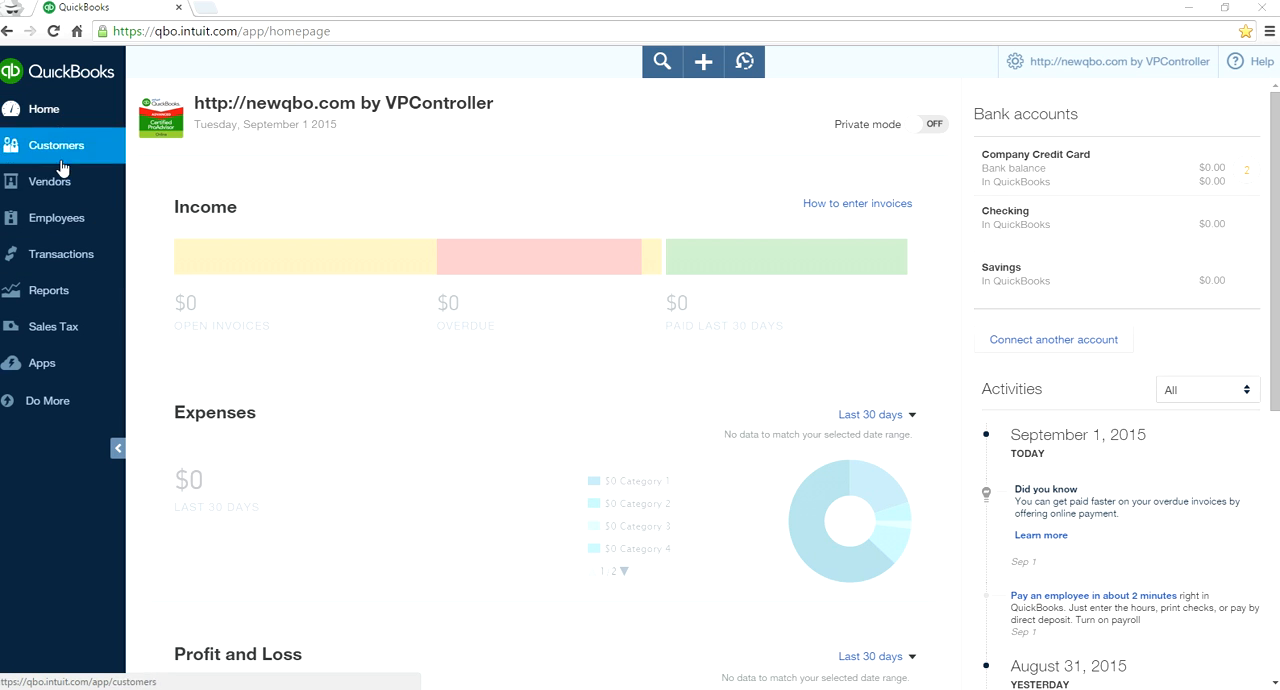
- Open the Checking account's register from the chart of accounts
{"action": "left_click", "coordinate": [62, 256]}
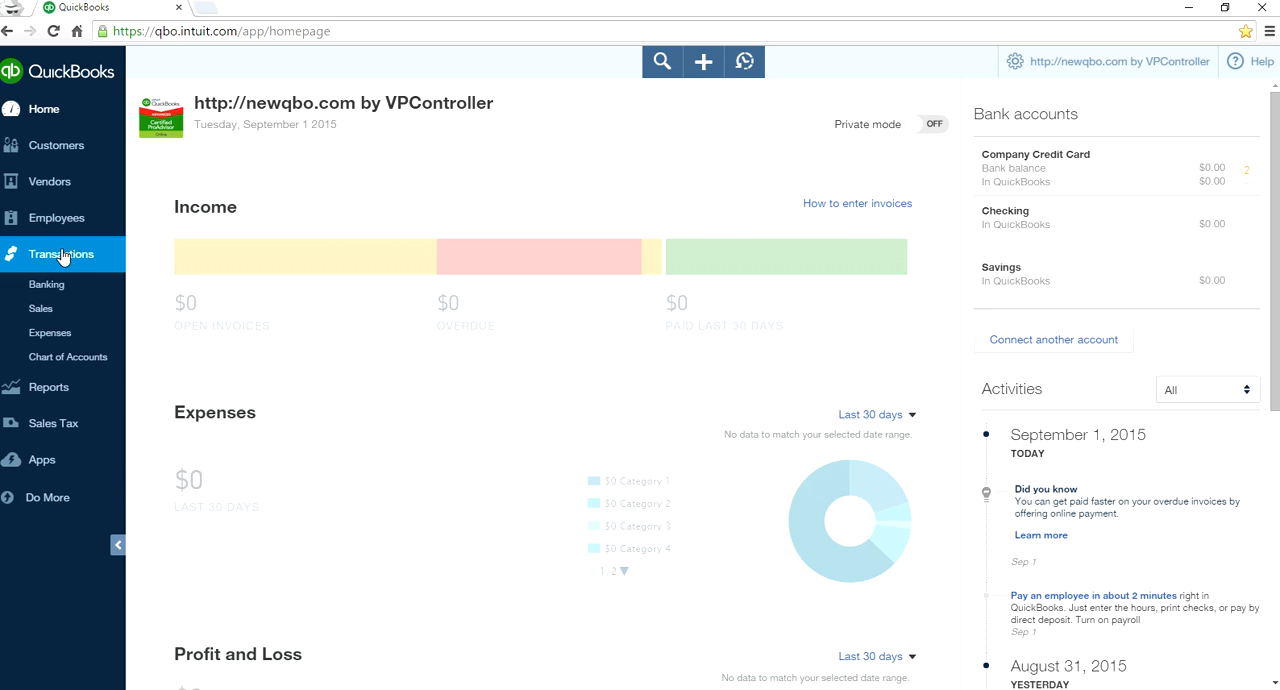
{"action": "left_click", "coordinate": [72, 358]}
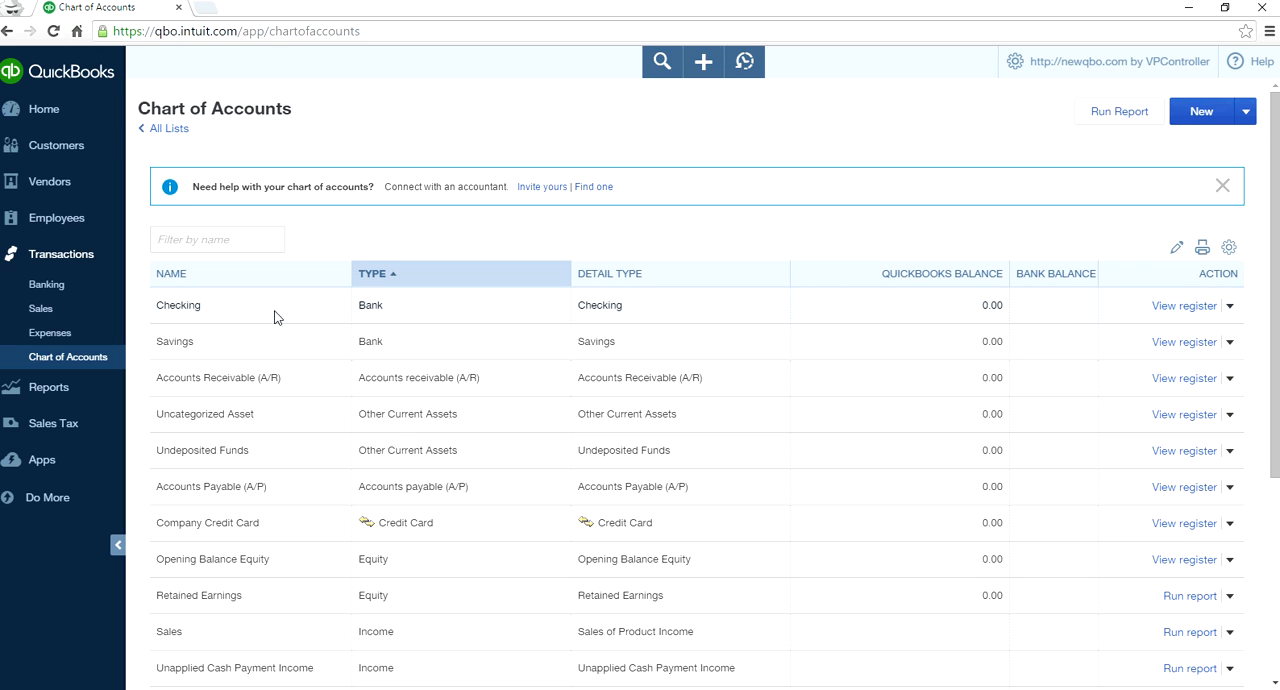
{"action": "left_click", "coordinate": [1178, 307]}
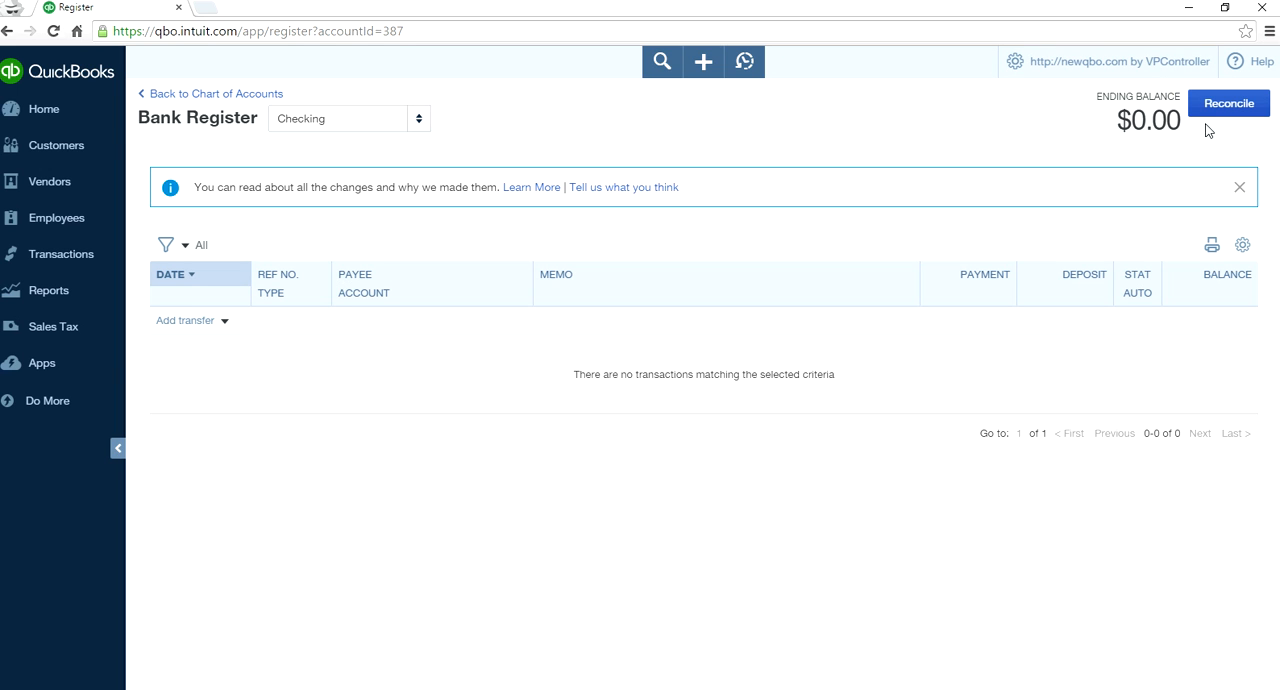
- Look at the register's ending balance and its column and row display settings
{"action": "left_click_drag", "start_coordinate": [1117, 121], "coordinate": [1168, 122]}
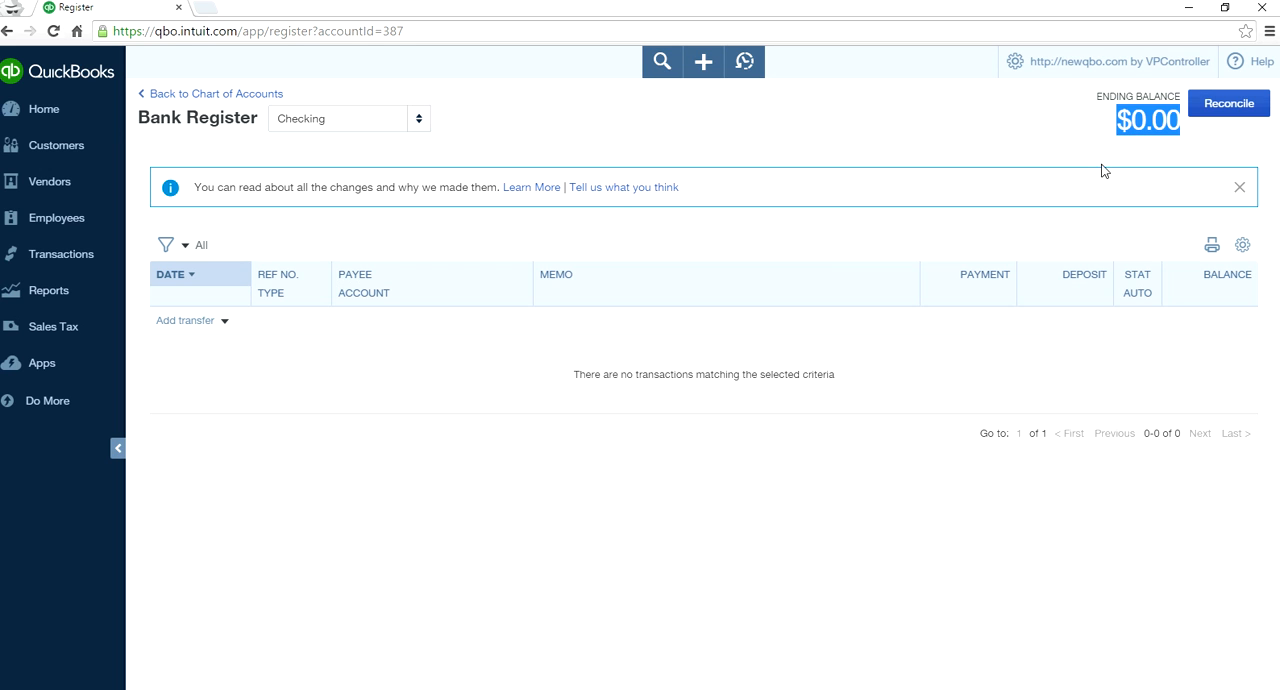
{"action": "left_click", "coordinate": [1242, 245]}
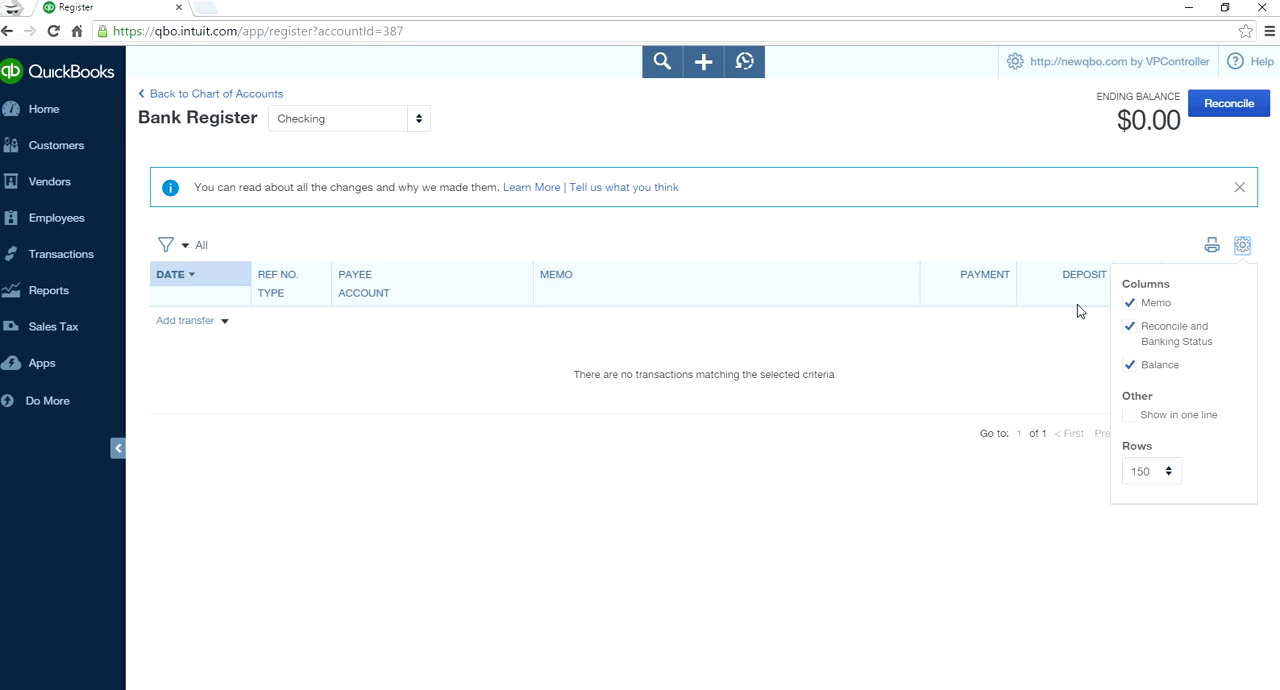
{"action": "left_click", "coordinate": [995, 168]}
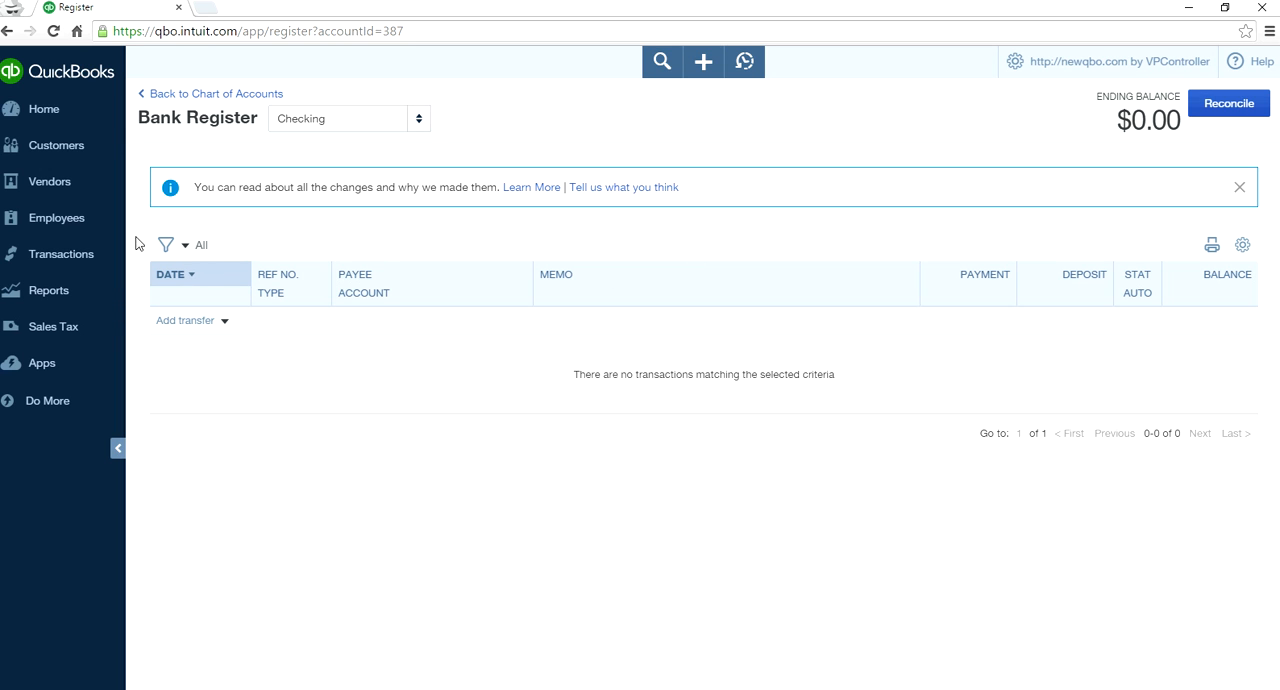
- Examine the register's filter options for reconcile status, transaction type and payee
{"action": "left_click", "coordinate": [188, 248]}
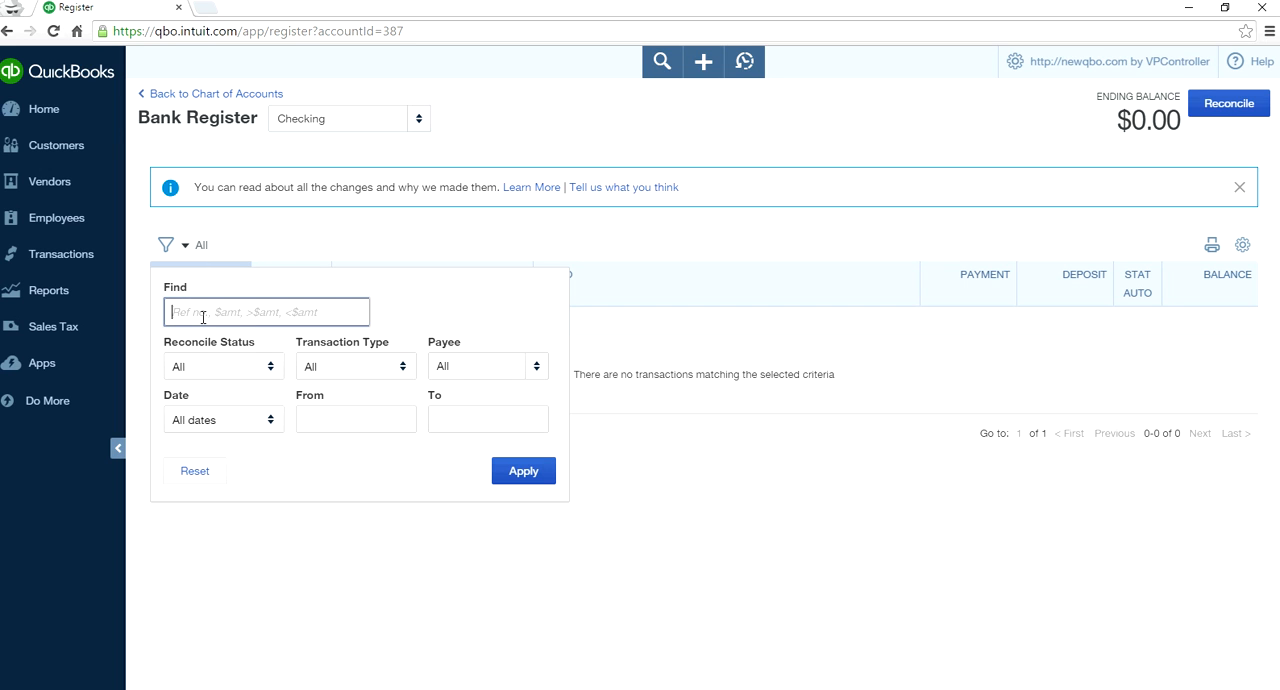
{"action": "left_click", "coordinate": [269, 368]}
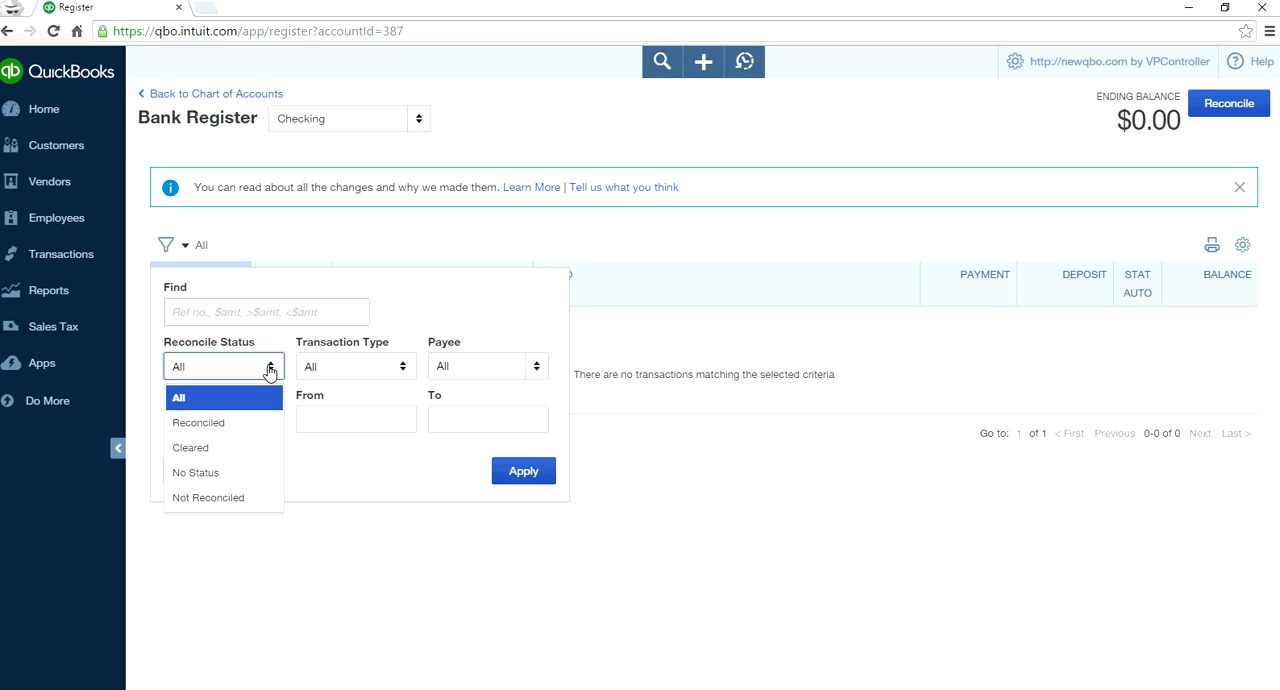
{"action": "left_click", "coordinate": [269, 368]}
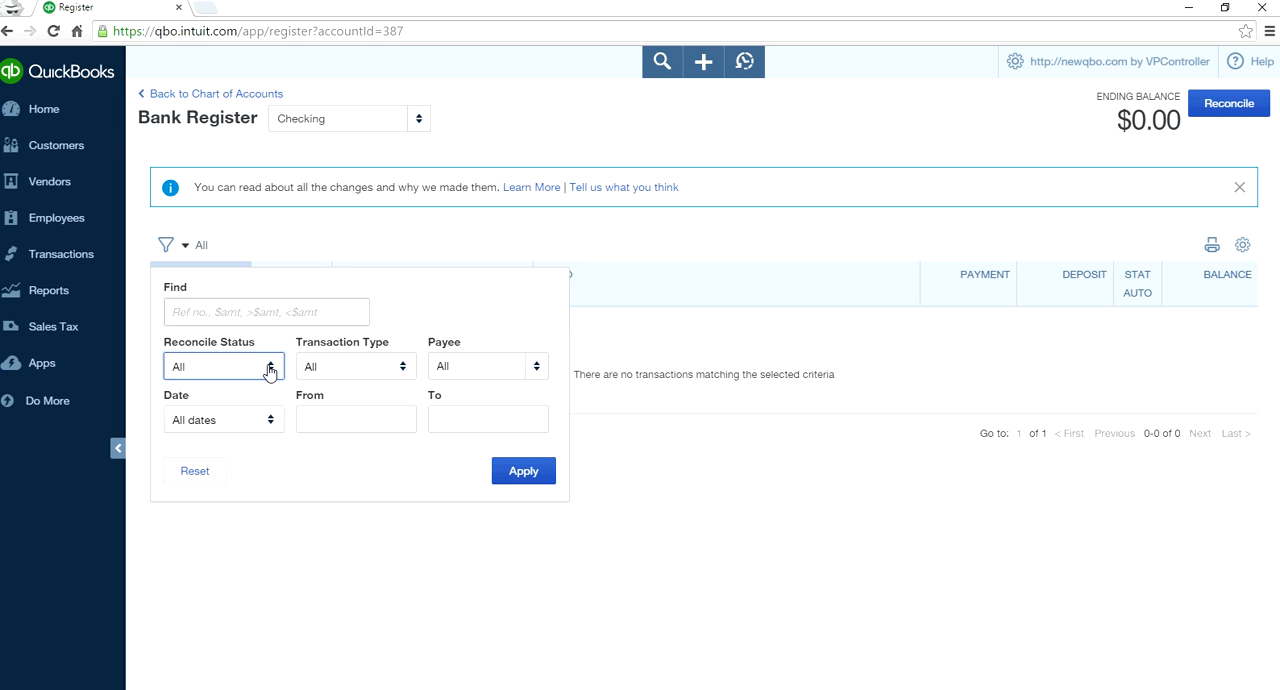
{"action": "left_click", "coordinate": [398, 372]}
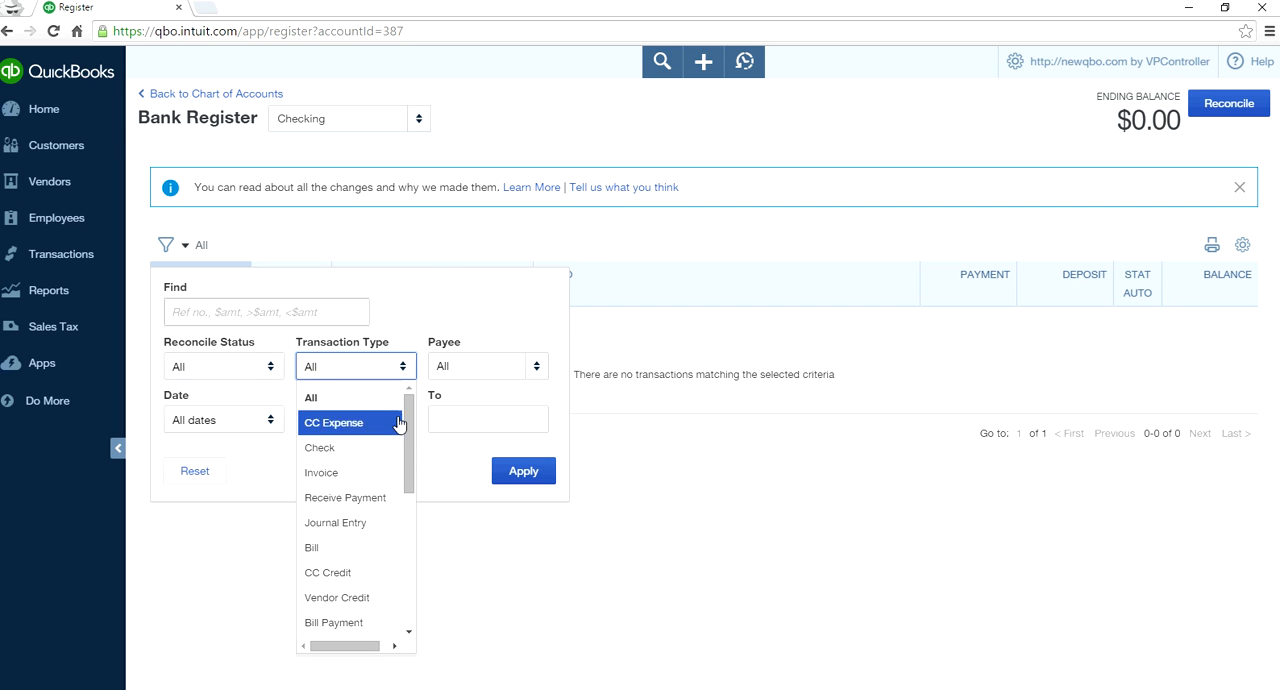
{"action": "left_click", "coordinate": [430, 247]}
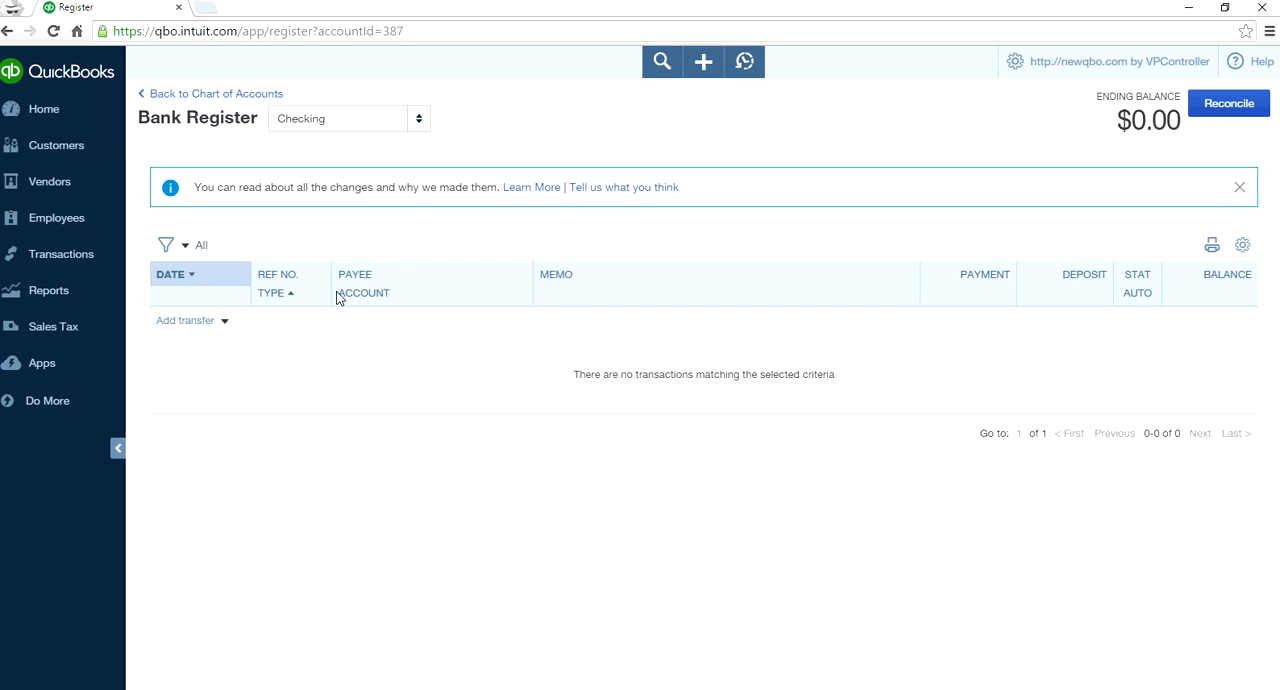
{"action": "left_click", "coordinate": [189, 245]}
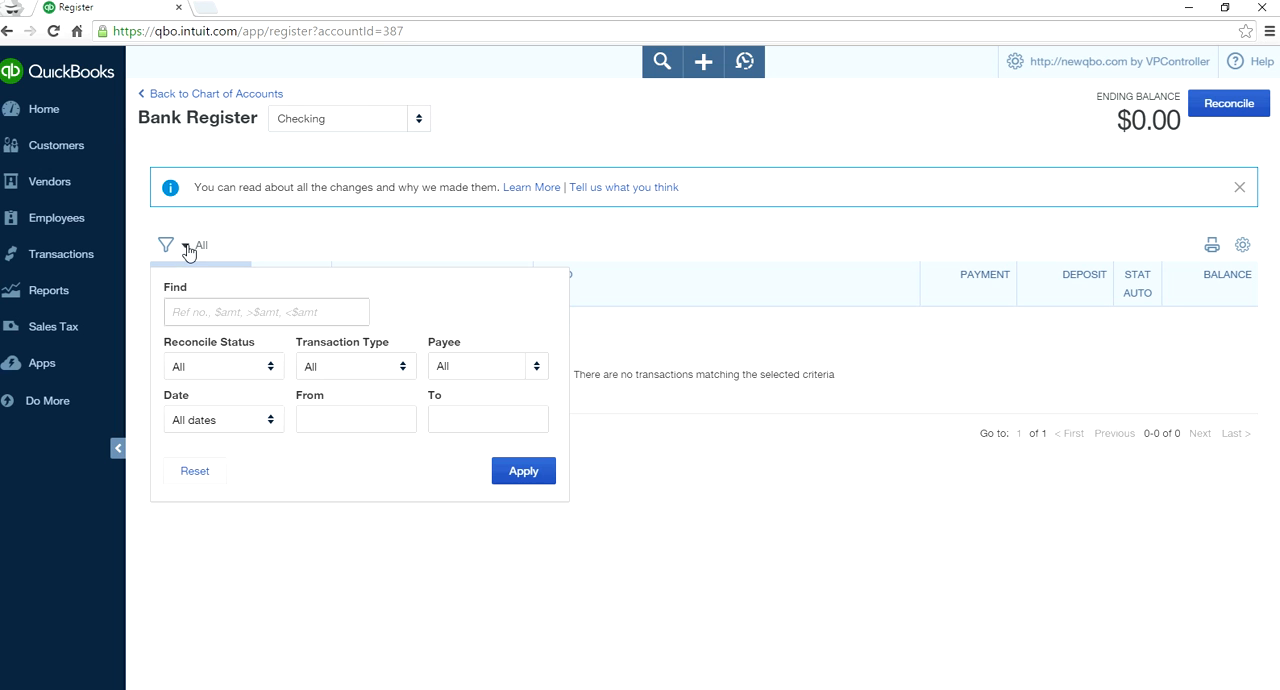
{"action": "left_click", "coordinate": [531, 374]}
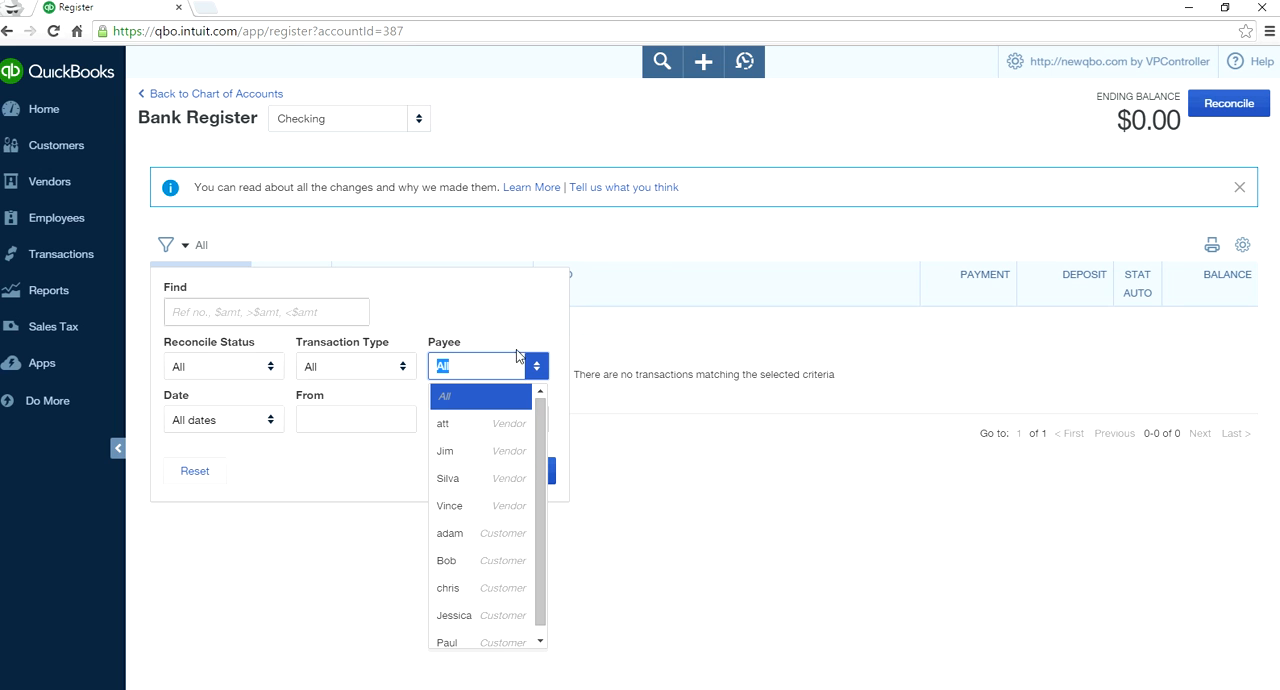
{"action": "left_click", "coordinate": [478, 240]}
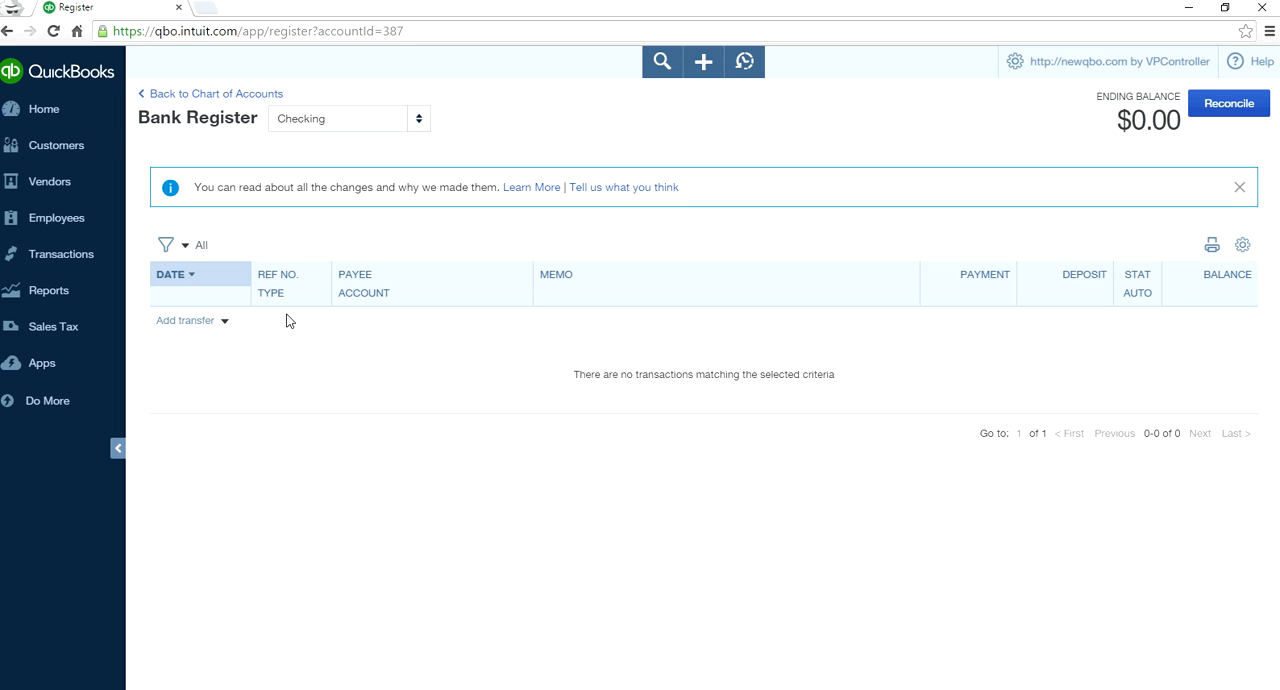
- Start a new Expense transaction in the Checking register
{"action": "left_click", "coordinate": [225, 321]}
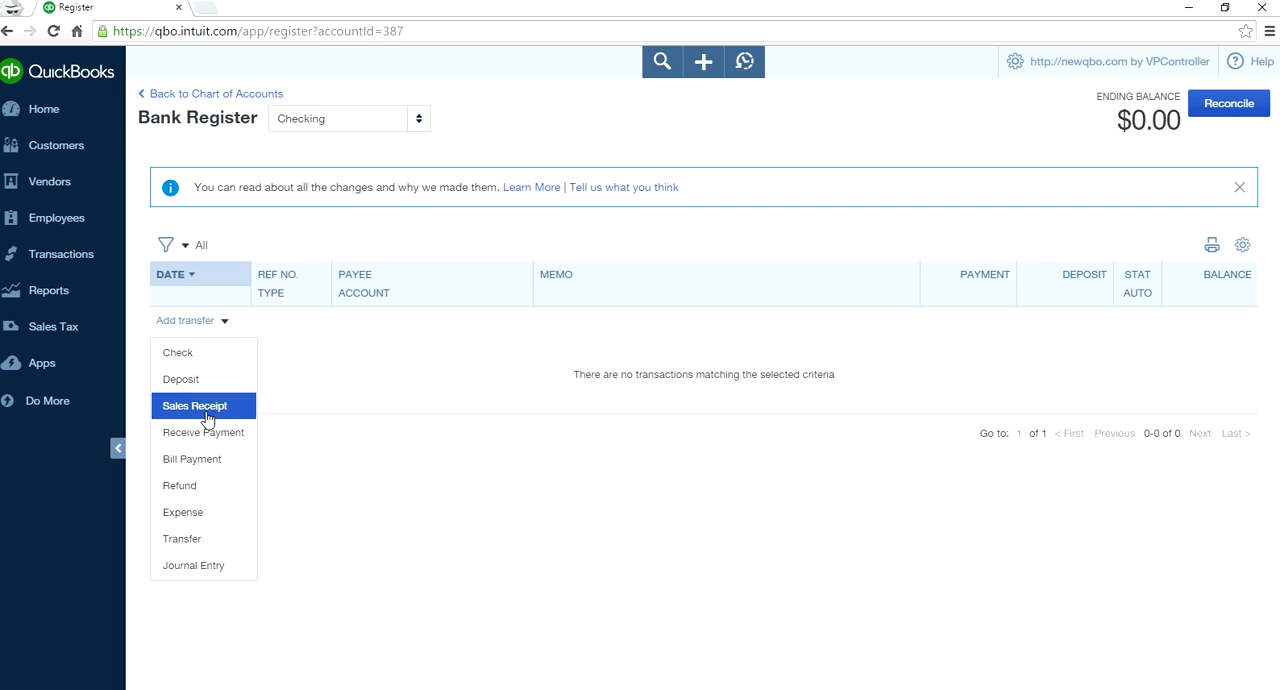
{"action": "left_click", "coordinate": [195, 512]}
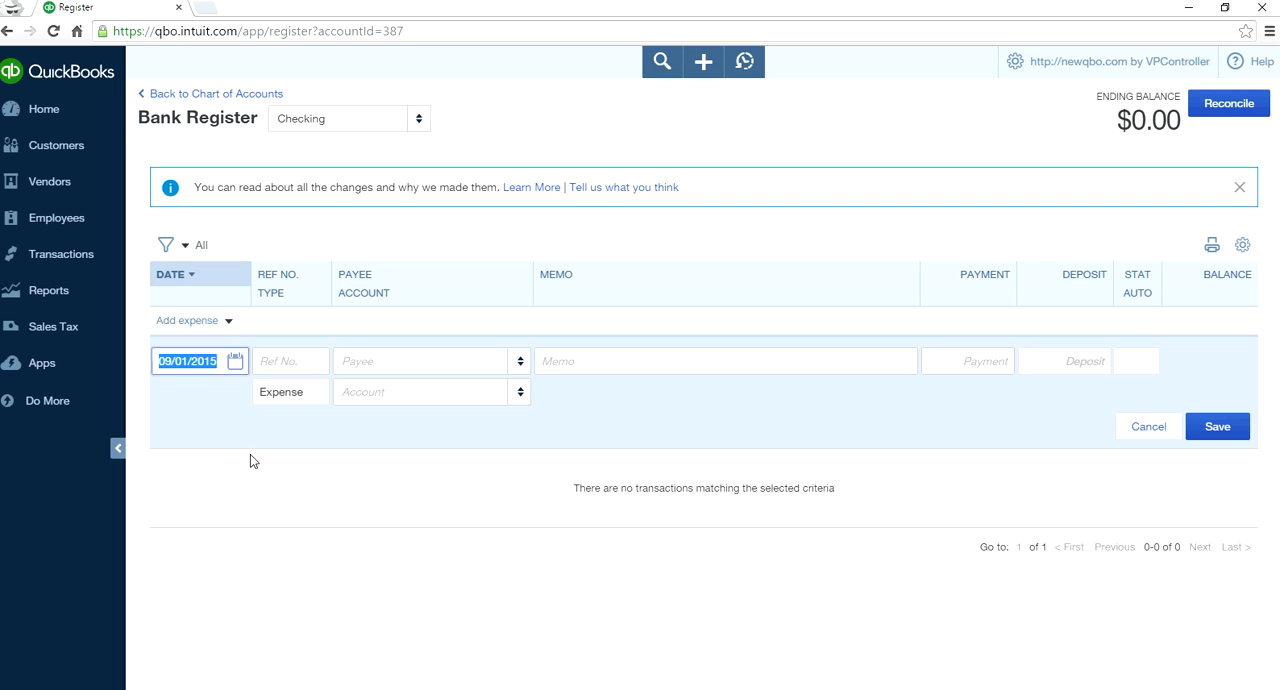
{"action": "left_click", "coordinate": [271, 326]}
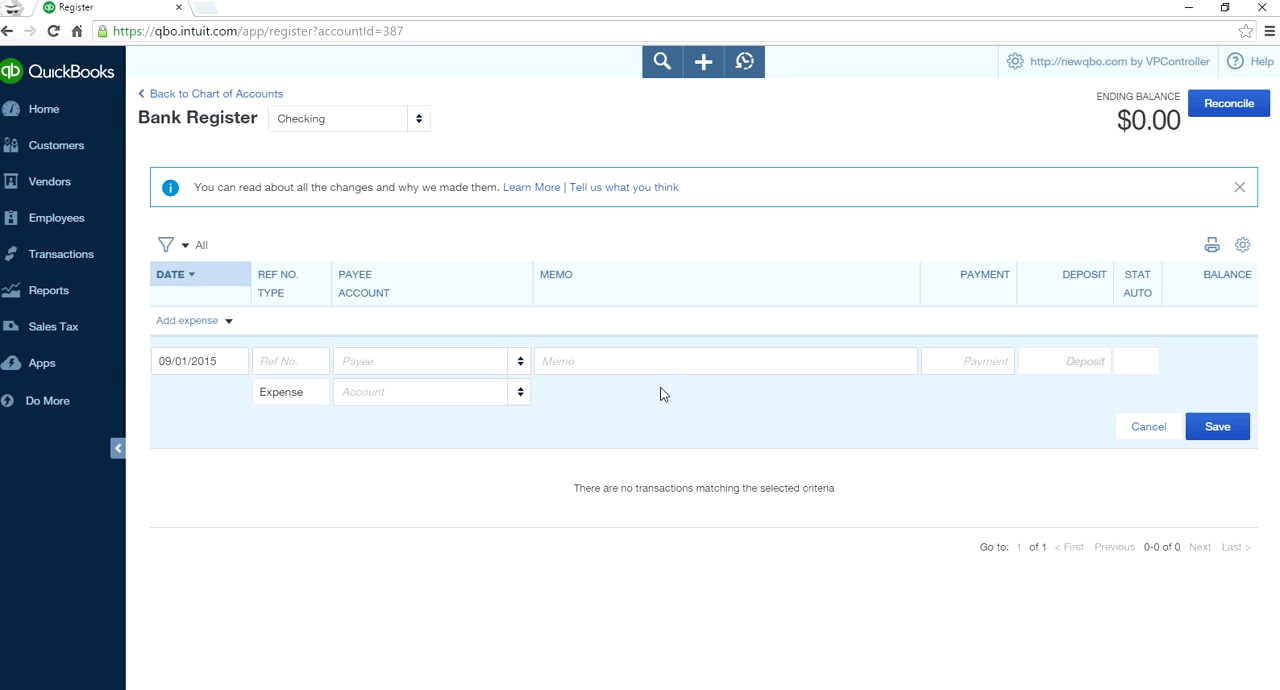
{"action": "left_click", "coordinate": [694, 370]}
- Set the register to show transactions in one line and start an Expense entry in that layout
{"action": "left_click", "coordinate": [1242, 247]}
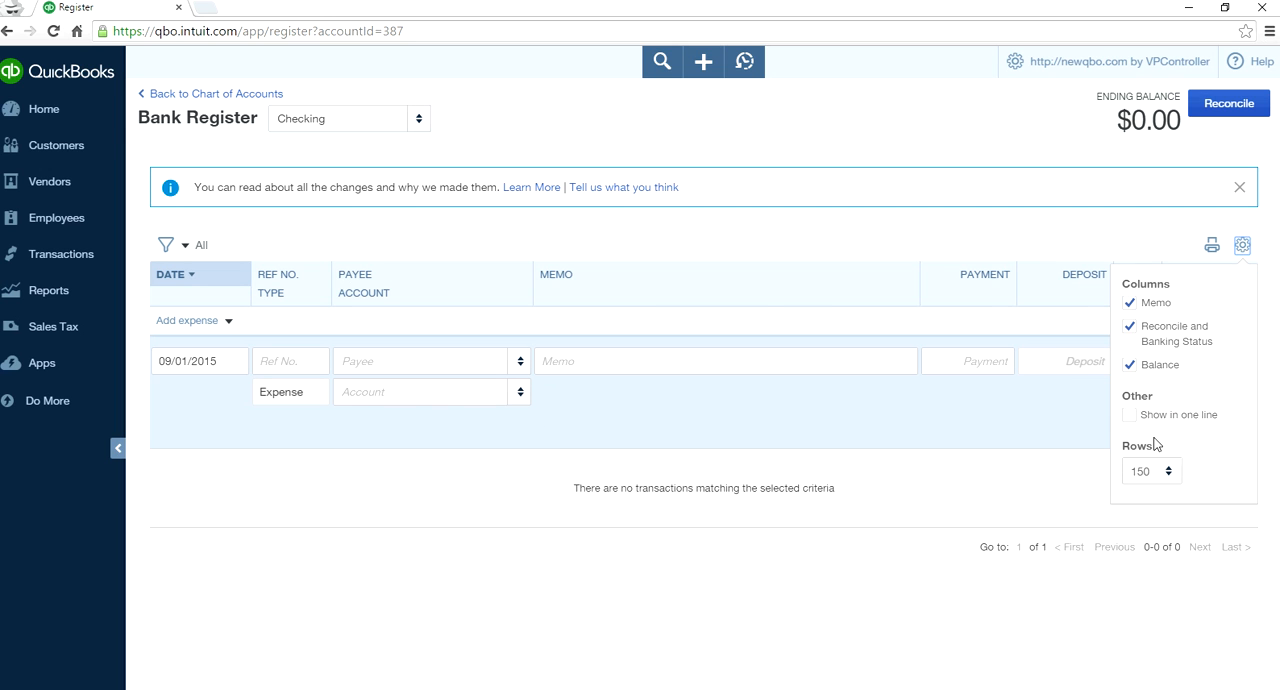
{"action": "left_click", "coordinate": [1130, 415]}
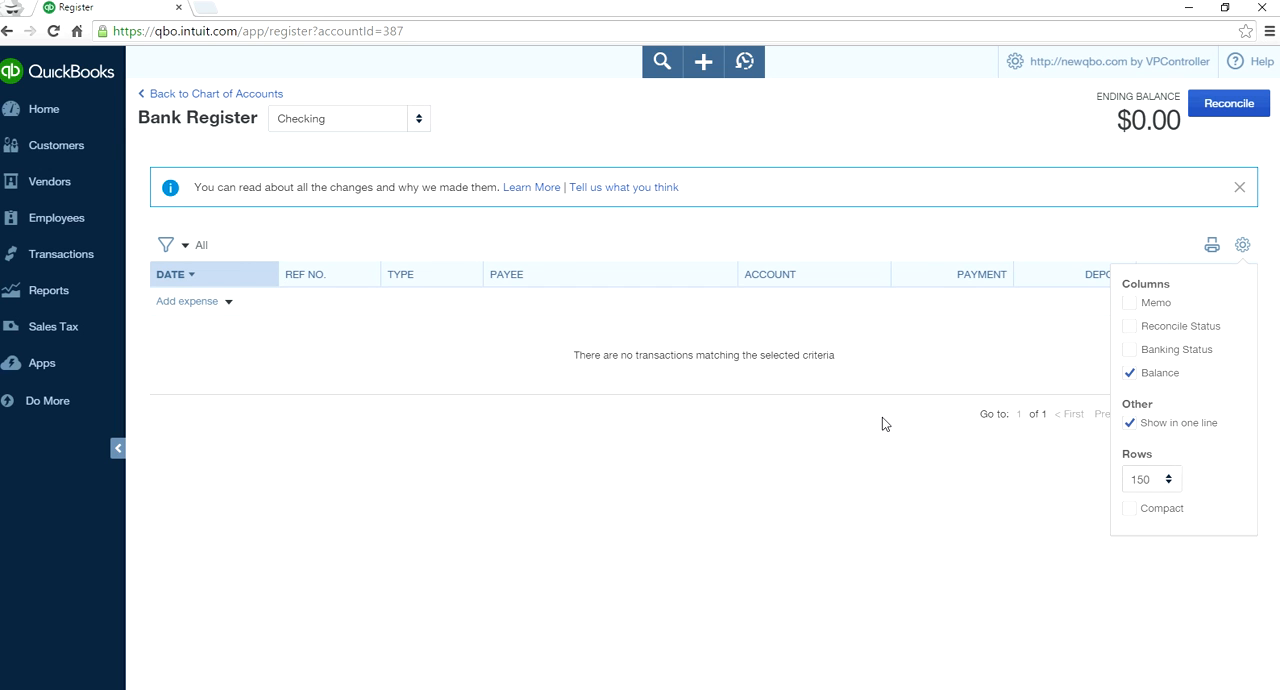
{"action": "left_click", "coordinate": [760, 440]}
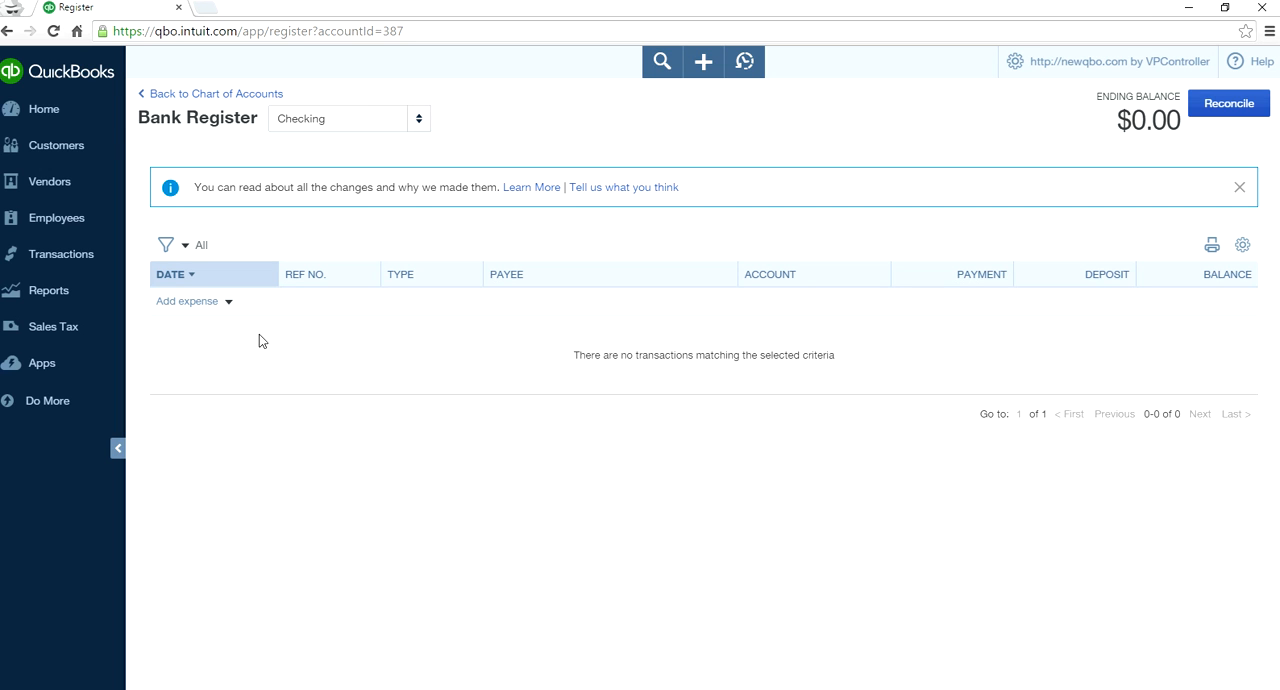
{"action": "left_click", "coordinate": [224, 302]}
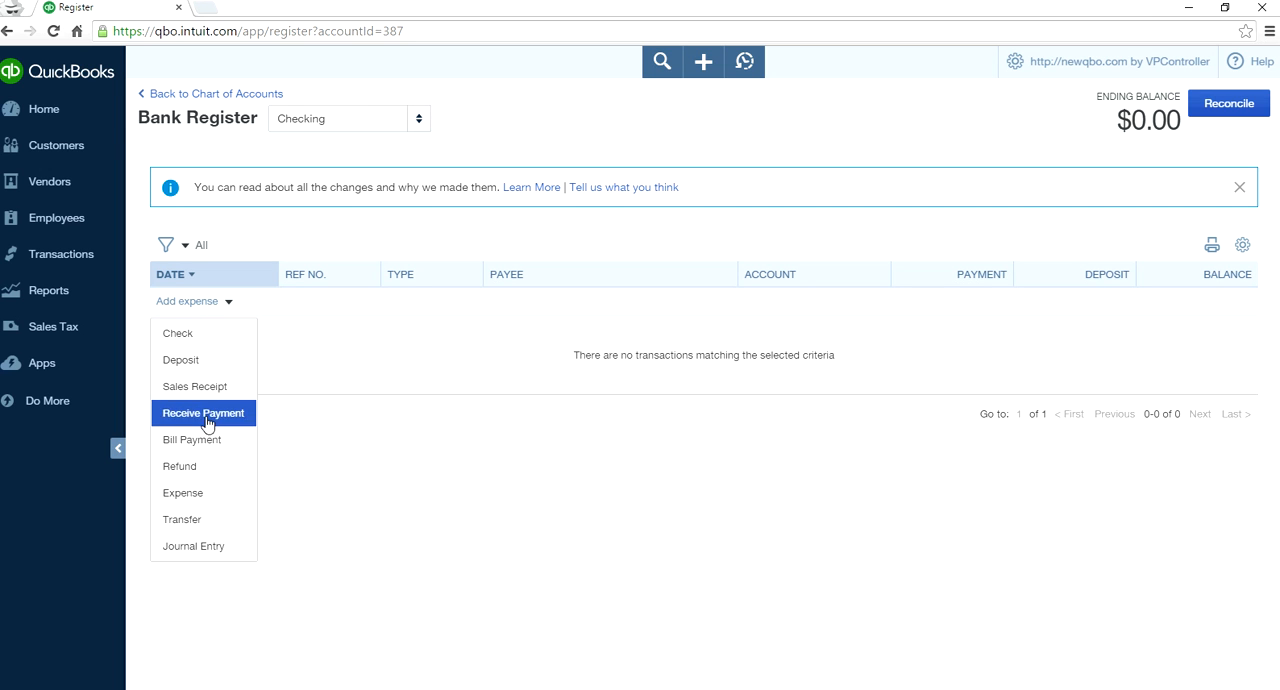
{"action": "left_click", "coordinate": [200, 492]}
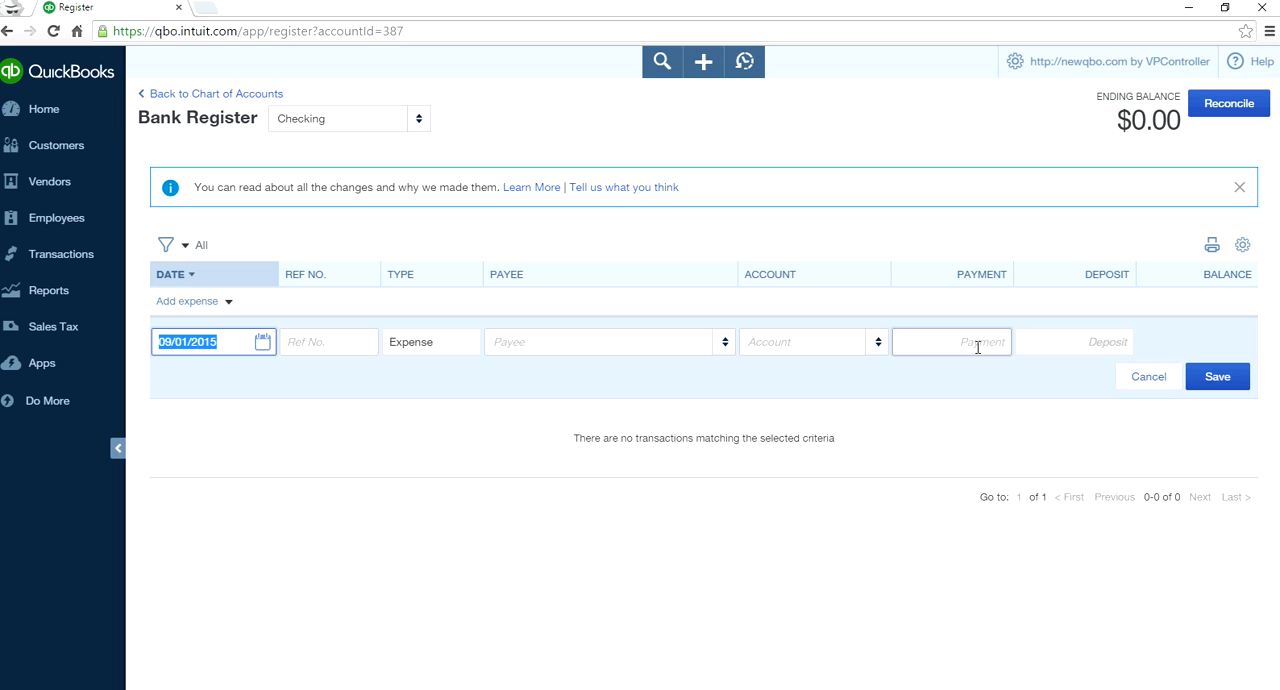
- Turn off the one-line display of the register and start a new expense entry
{"action": "left_click", "coordinate": [1242, 245]}
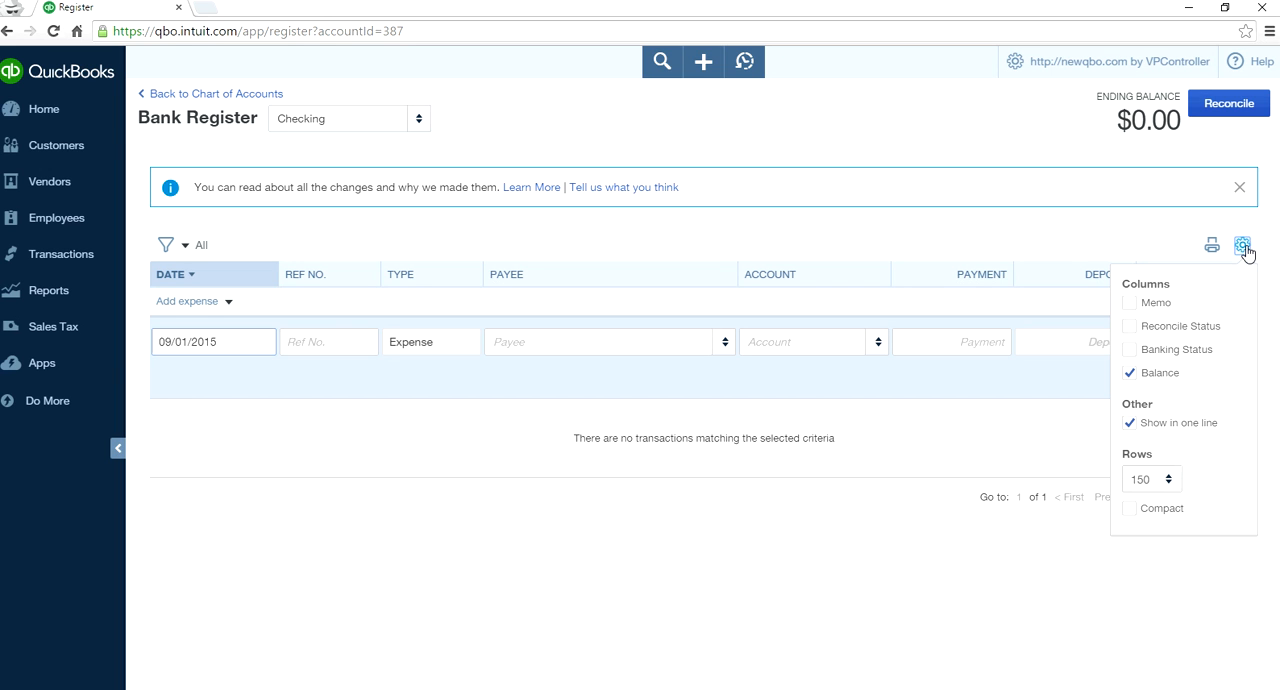
{"action": "left_click", "coordinate": [1131, 424]}
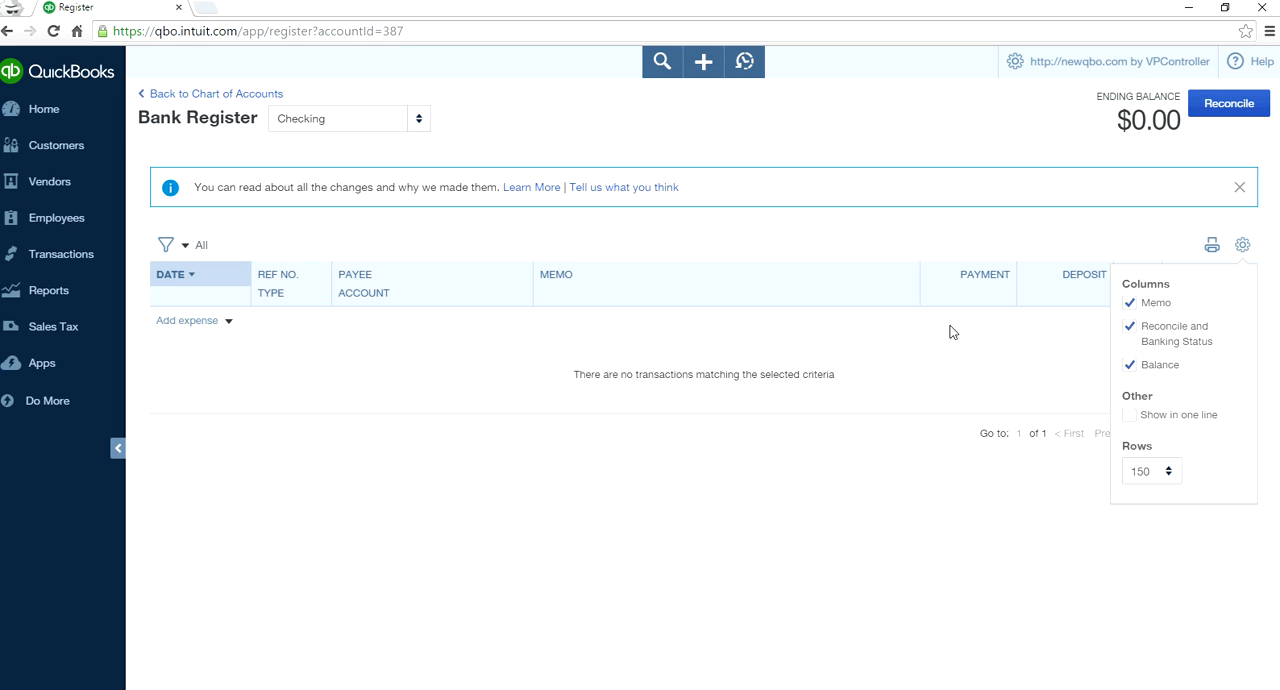
{"action": "left_click", "coordinate": [994, 403]}
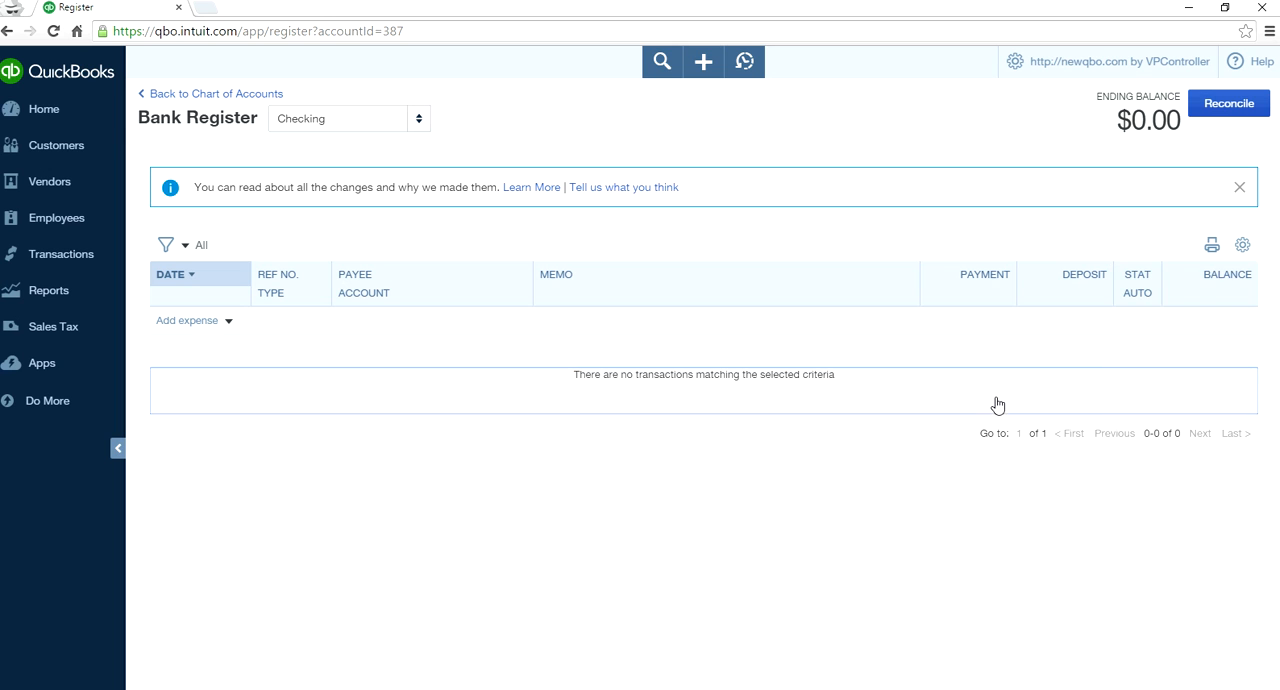
{"action": "left_click", "coordinate": [200, 330]}
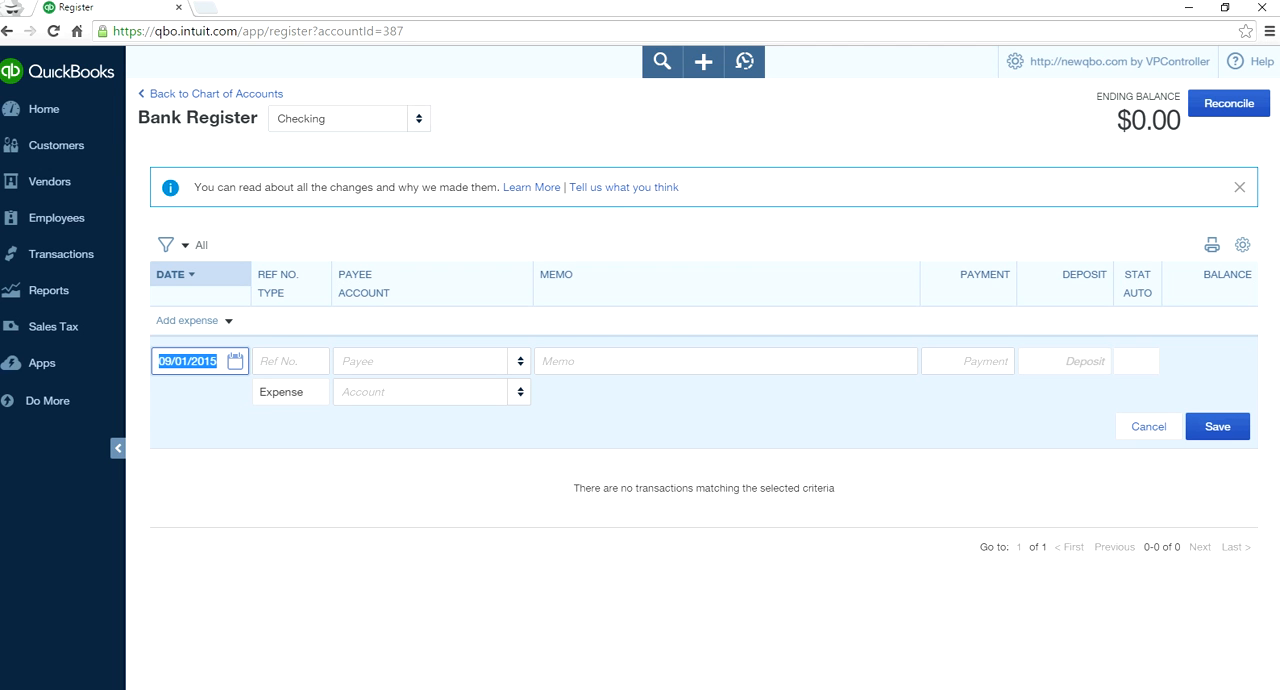
- Read the Bank Register limitations note in Photos and check the transactions available under Create in QuickBooks
{"action": "key", "text": "alt+Tab"}
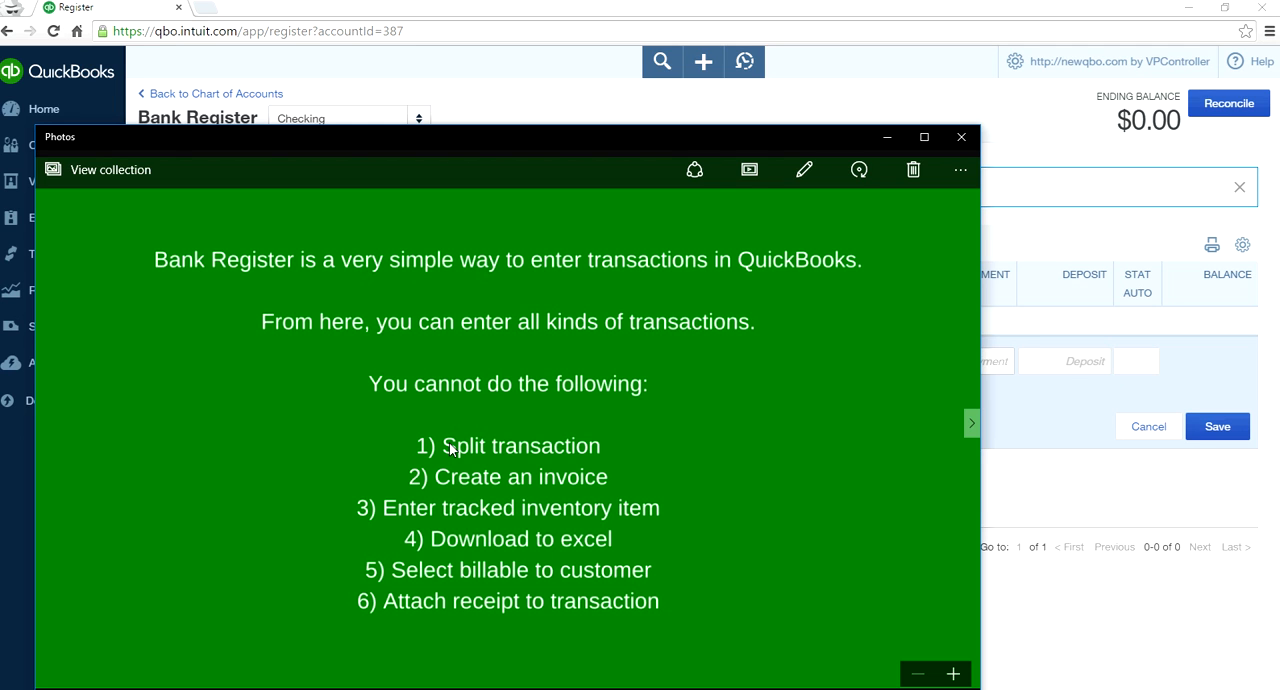
{"action": "left_click", "coordinate": [703, 64]}
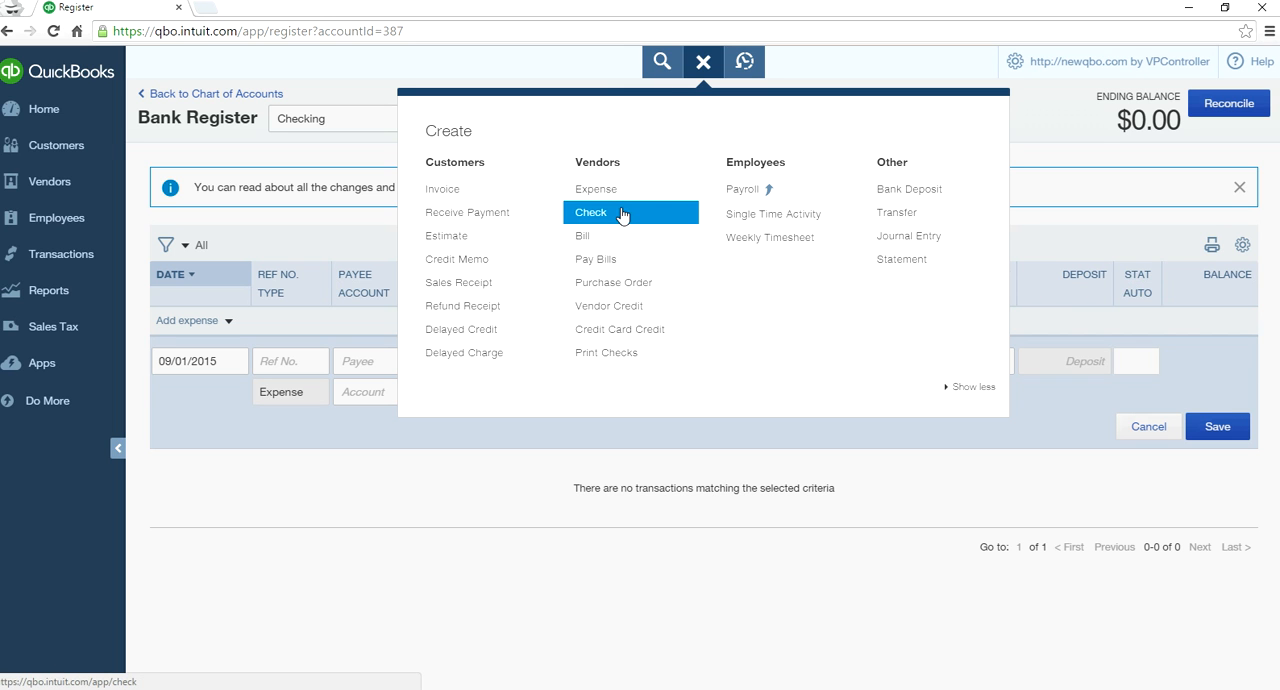
{"action": "left_click", "coordinate": [695, 66]}
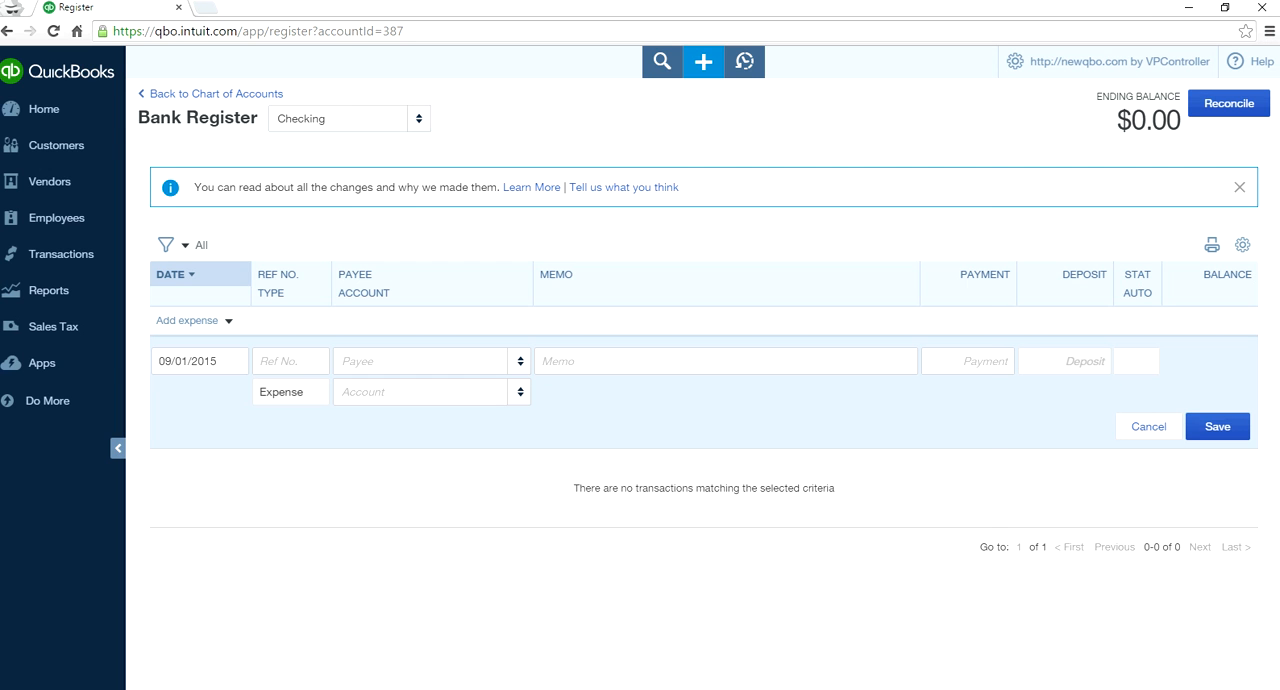
{"action": "key", "text": "alt+Tab"}
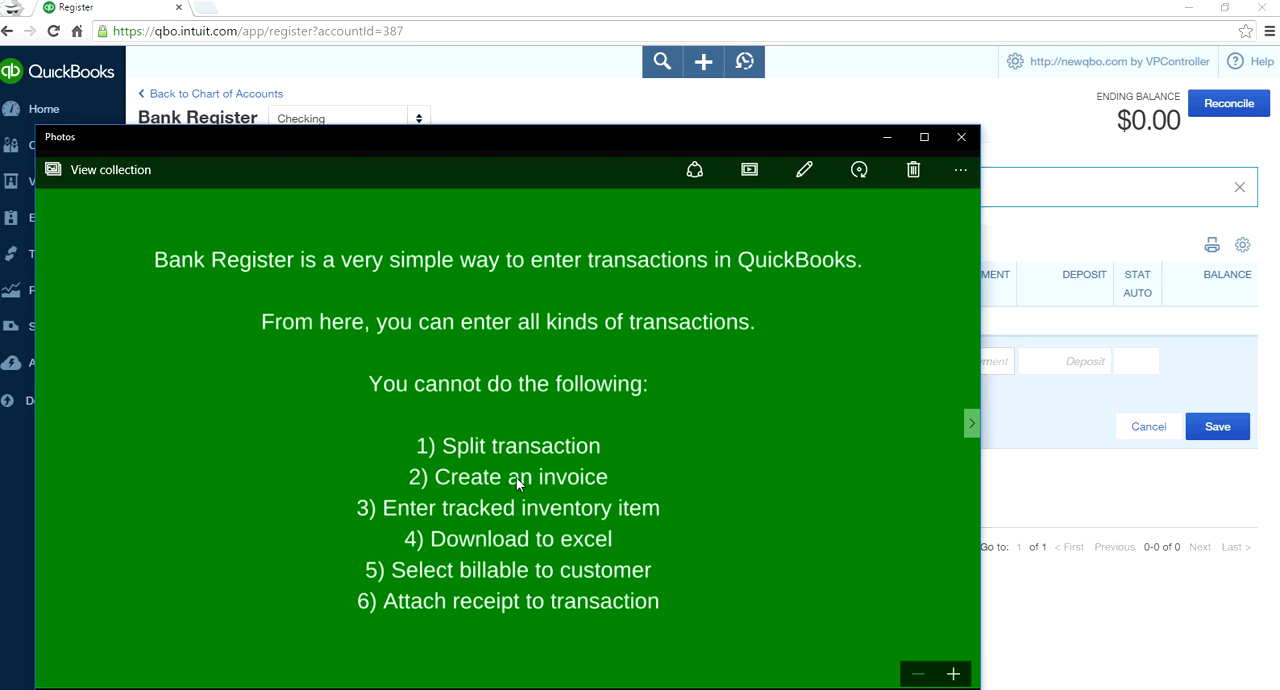
{"action": "left_click", "coordinate": [704, 62]}
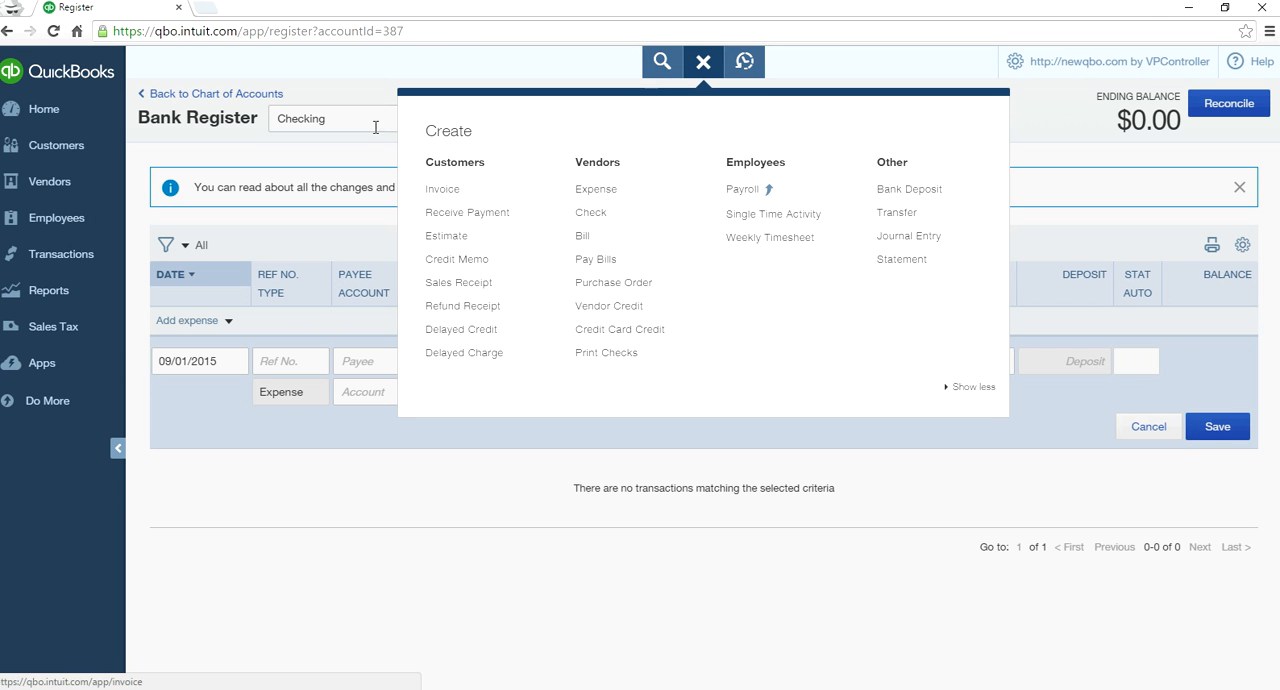
{"action": "left_click", "coordinate": [360, 94]}
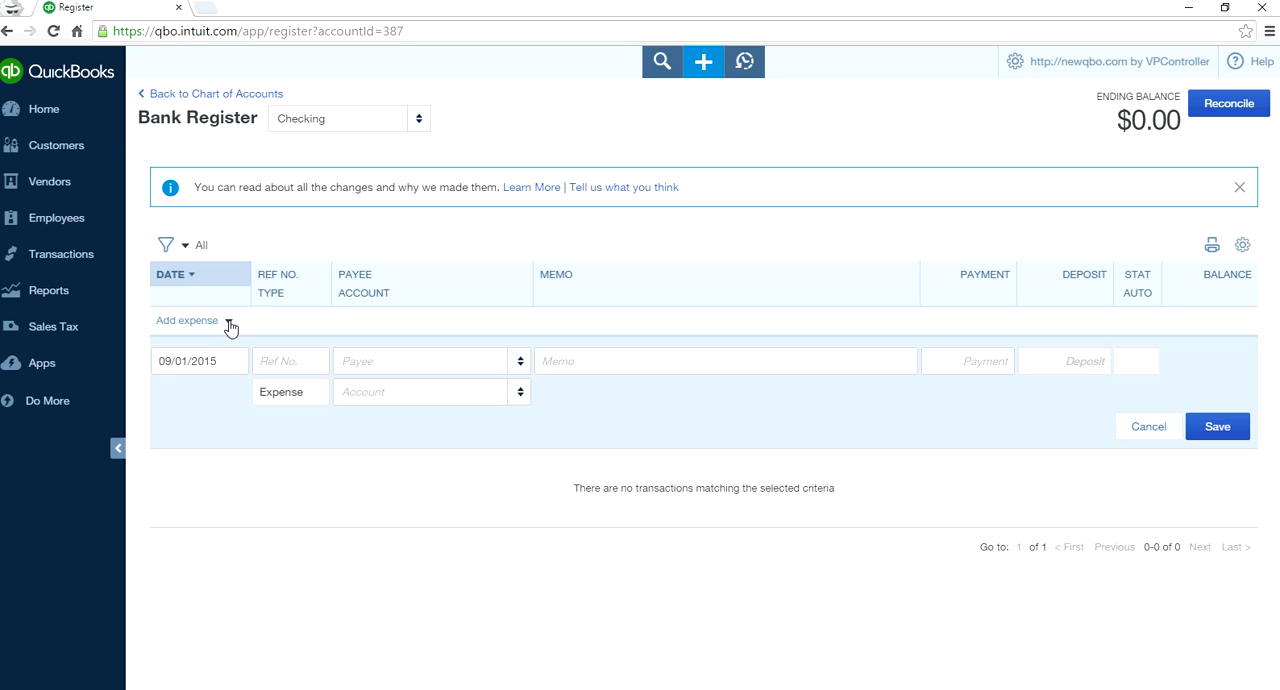
- Compare the transaction types the register can add with those offered under Create
{"action": "left_click", "coordinate": [229, 322]}
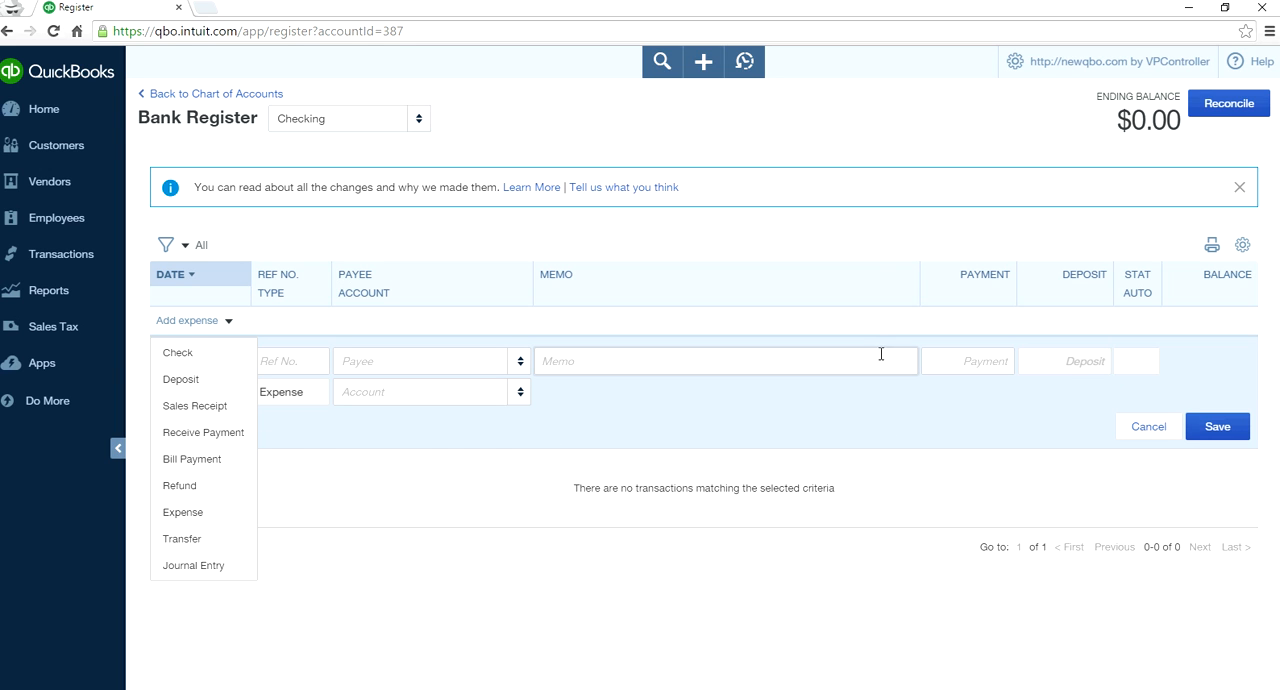
{"action": "left_click", "coordinate": [703, 63]}
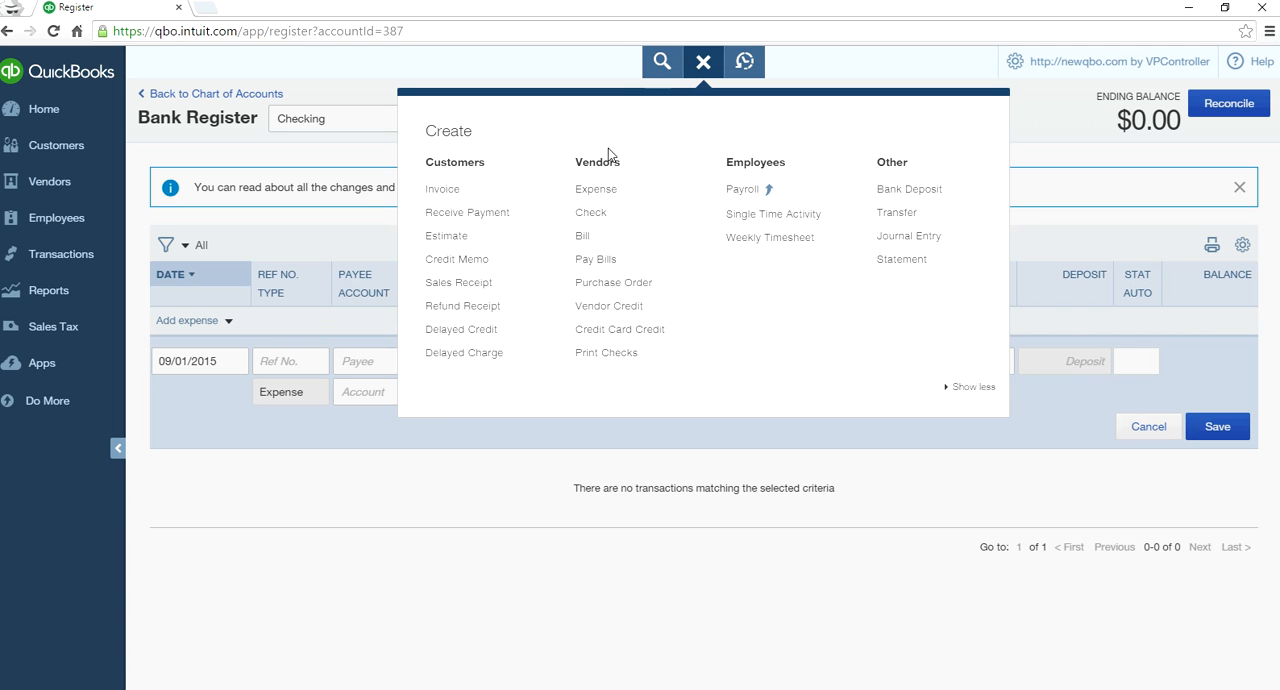
{"action": "left_click", "coordinate": [383, 63]}
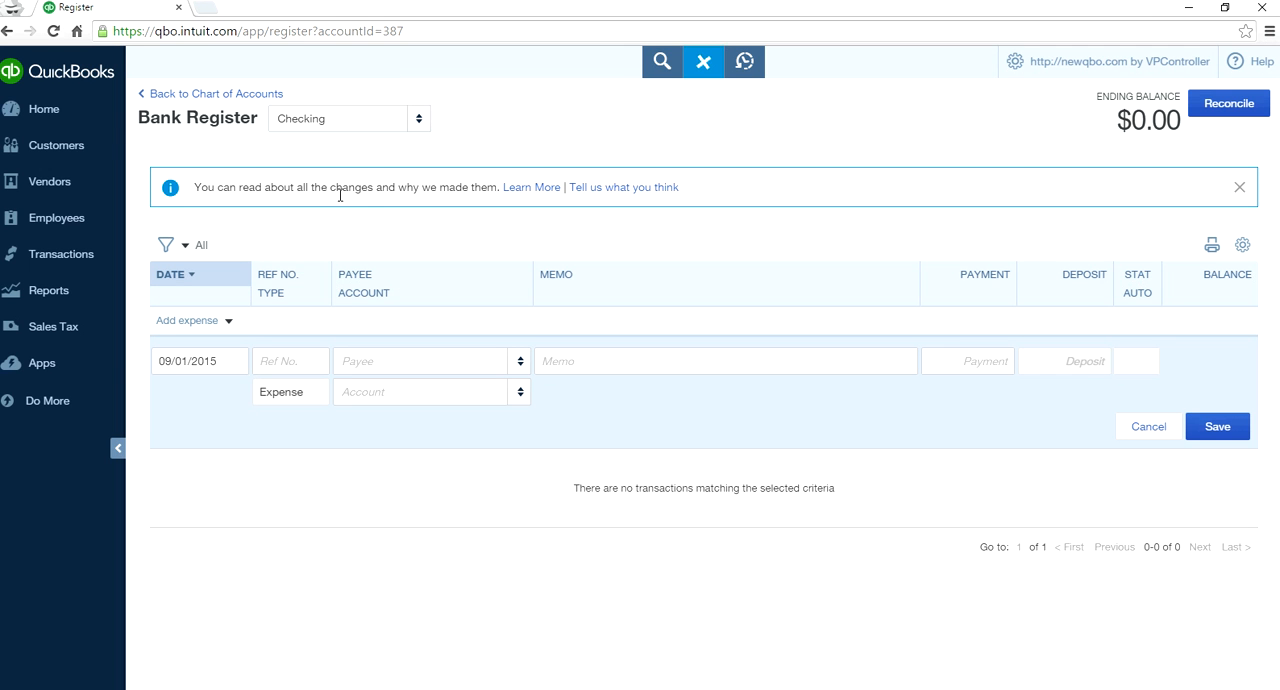
- Review the register's own transaction types once more against the full list of forms under Create
{"action": "left_click", "coordinate": [230, 322]}
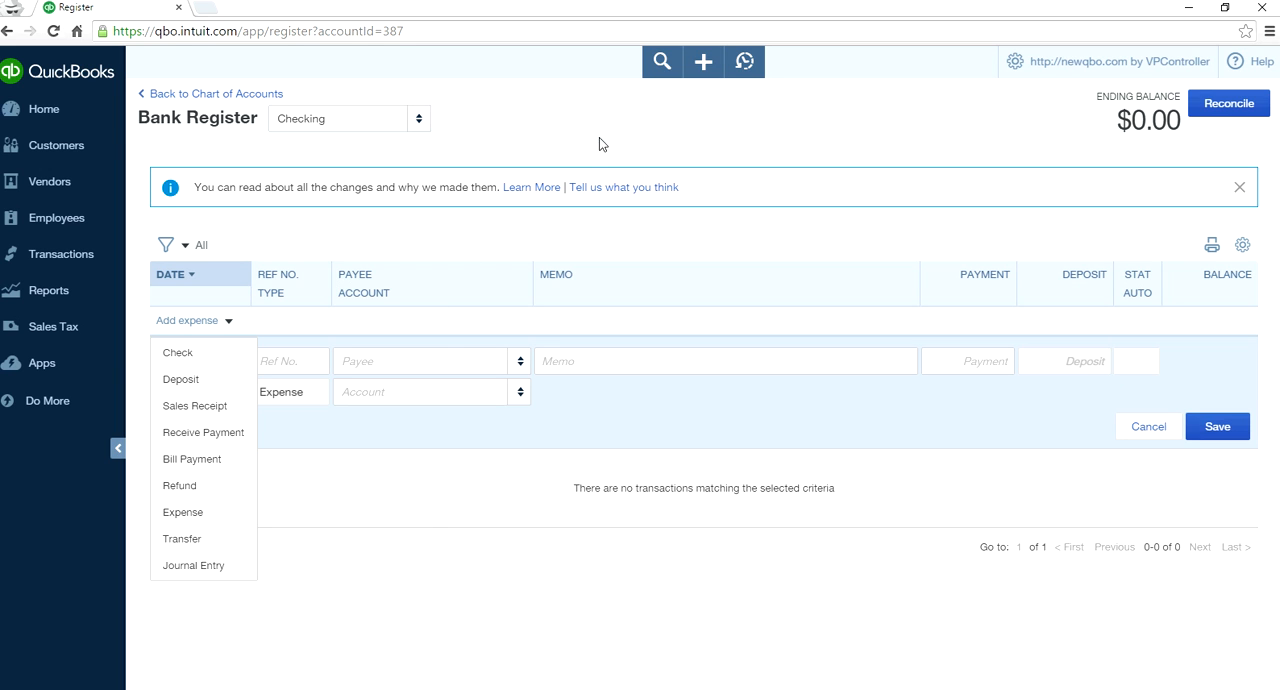
{"action": "left_click", "coordinate": [703, 66]}
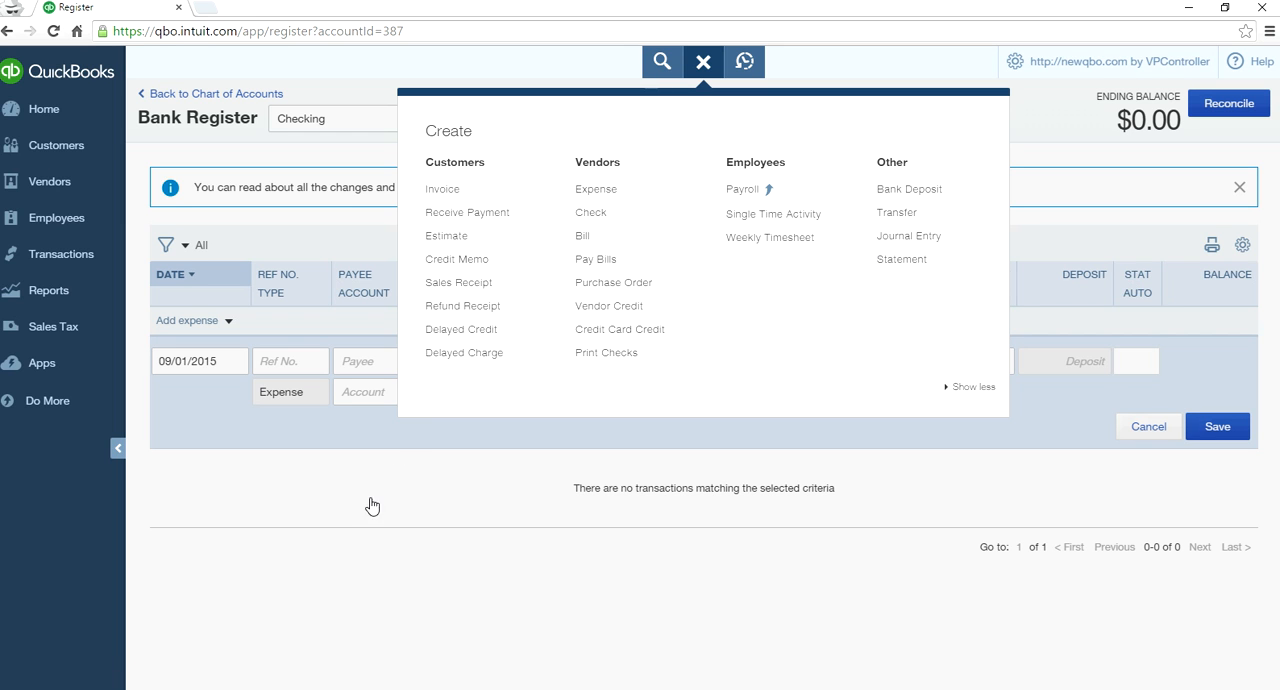
{"action": "left_click", "coordinate": [157, 460]}
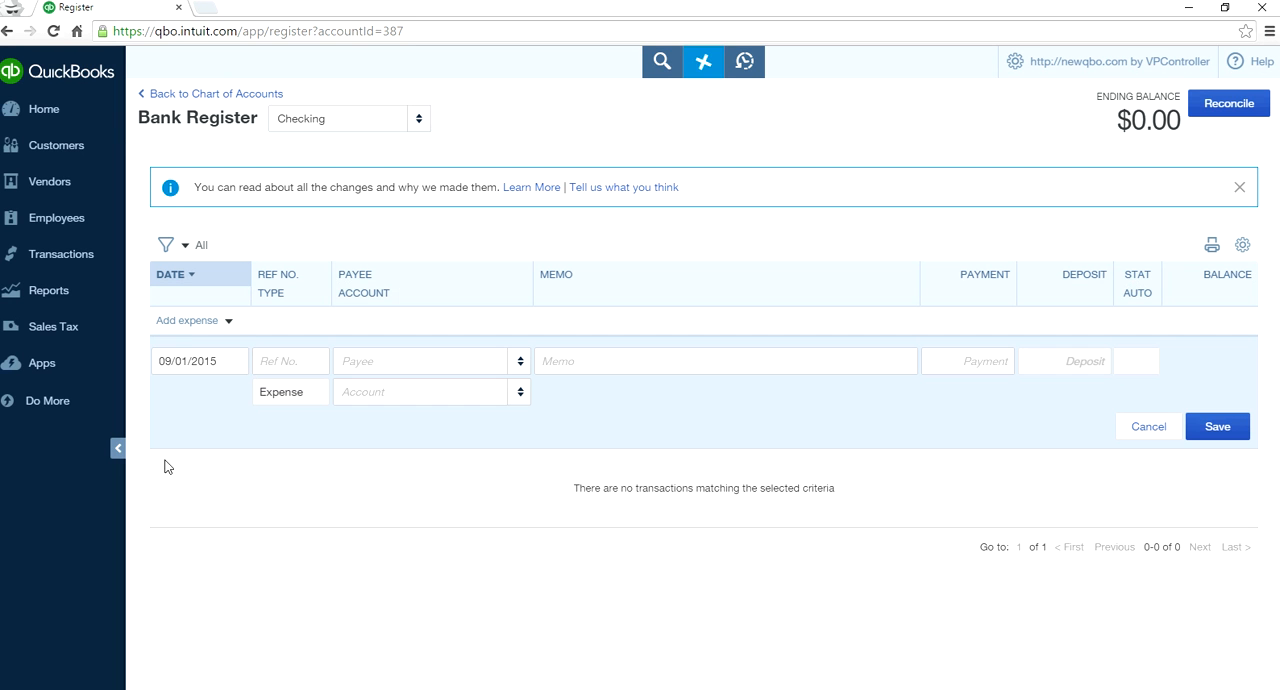
{"action": "left_click", "coordinate": [226, 322]}
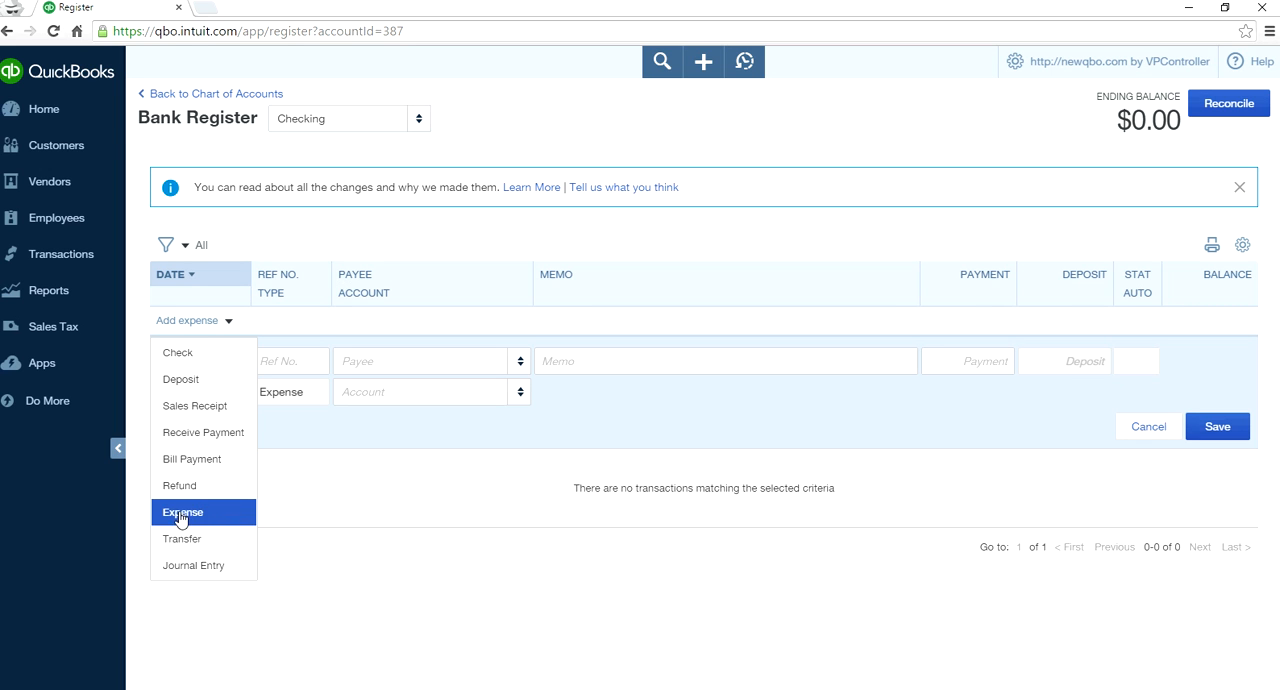
{"action": "left_click", "coordinate": [402, 502]}
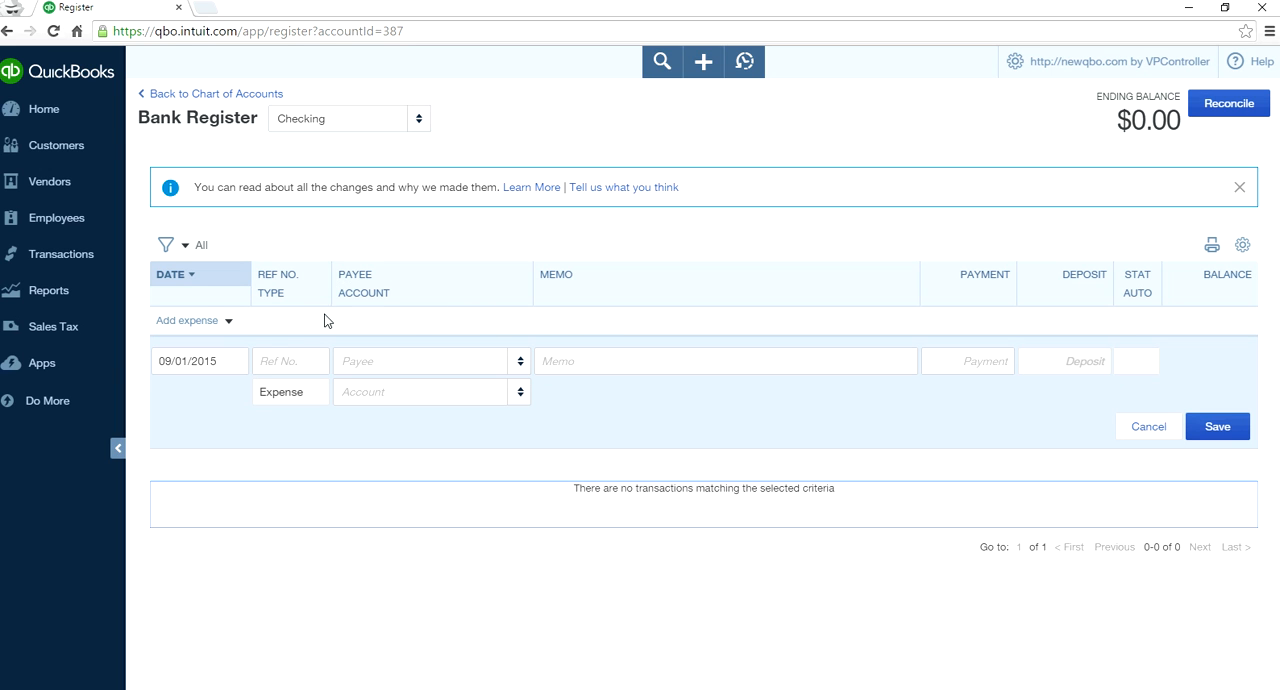
- Add a sales receipt for the first listed customer with a deposit of 2,000.00 and save it
{"action": "left_click", "coordinate": [228, 322]}
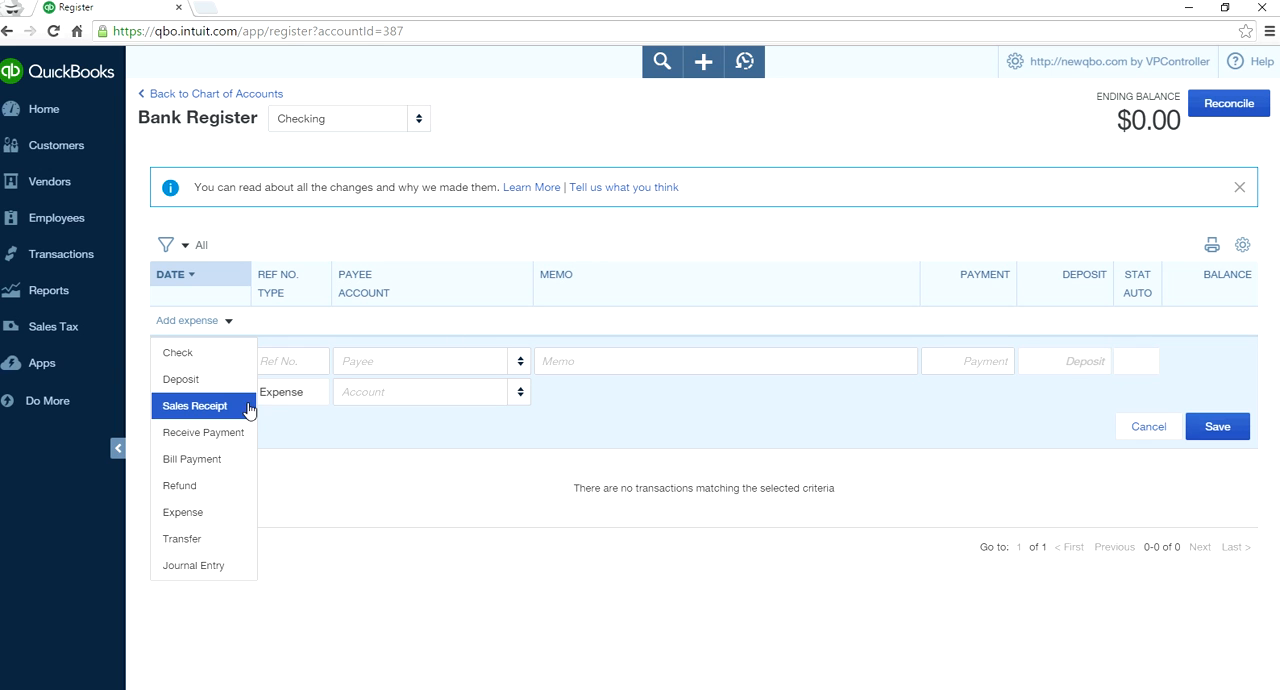
{"action": "left_click", "coordinate": [217, 406]}
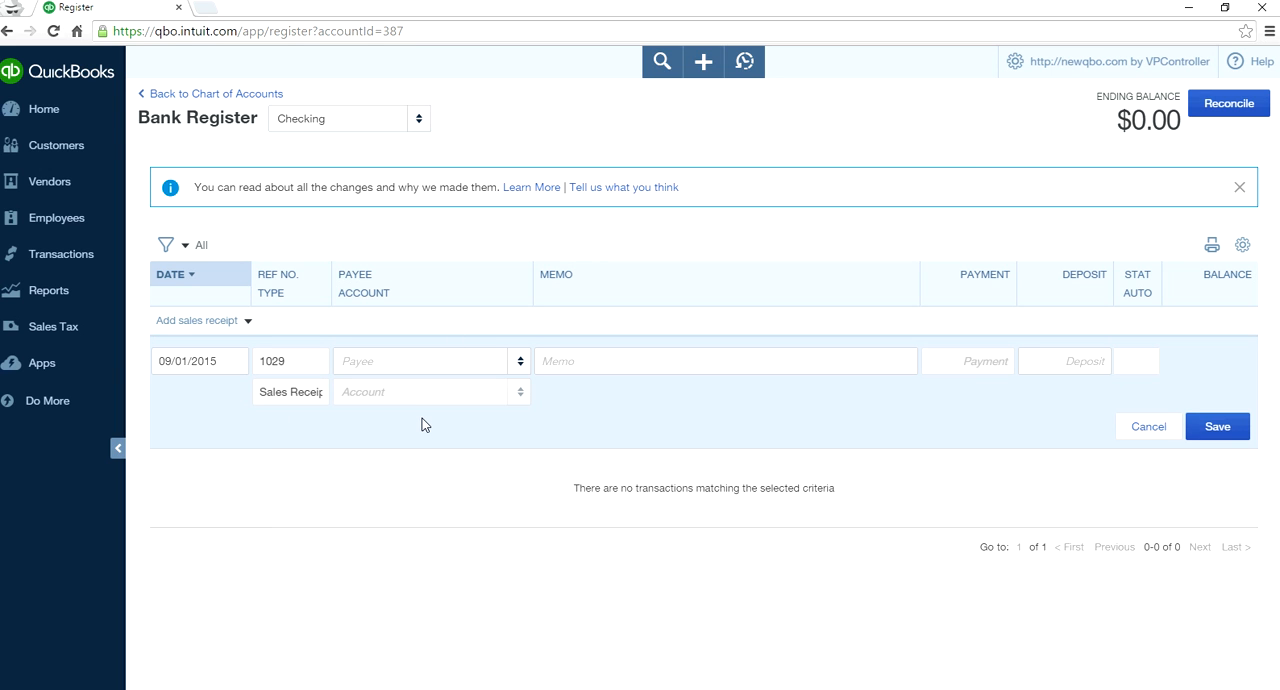
{"action": "left_click", "coordinate": [520, 363]}
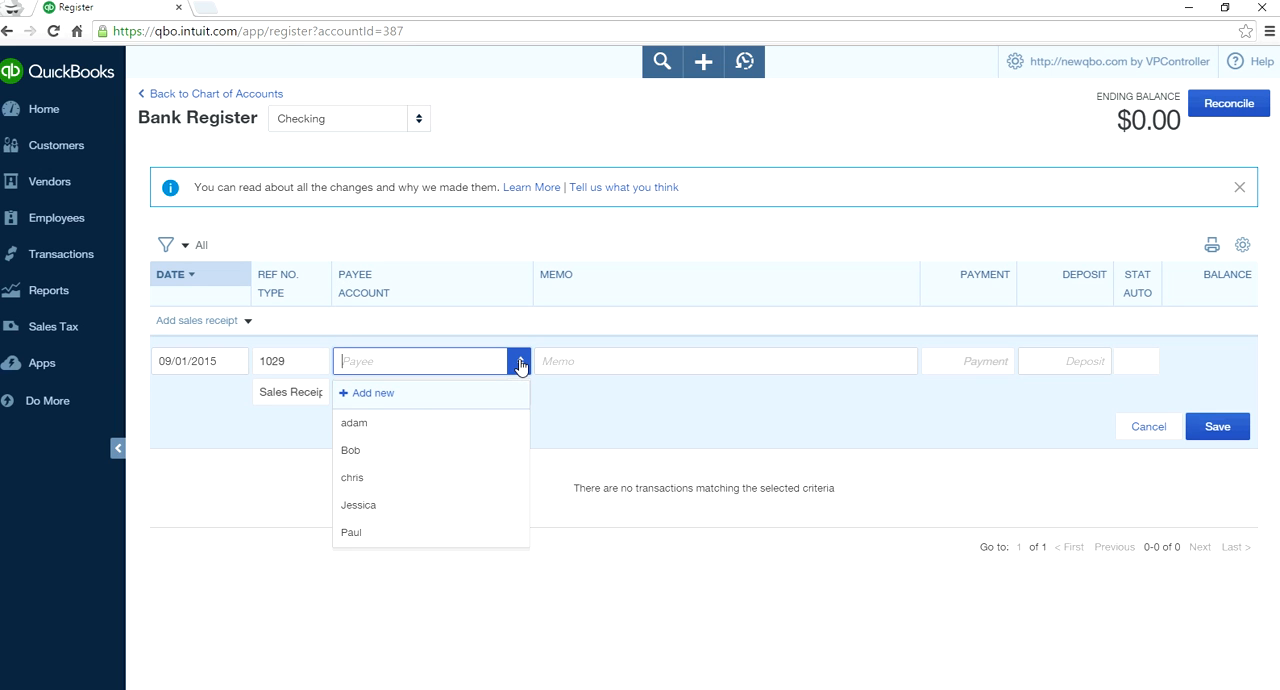
{"action": "left_click", "coordinate": [471, 423]}
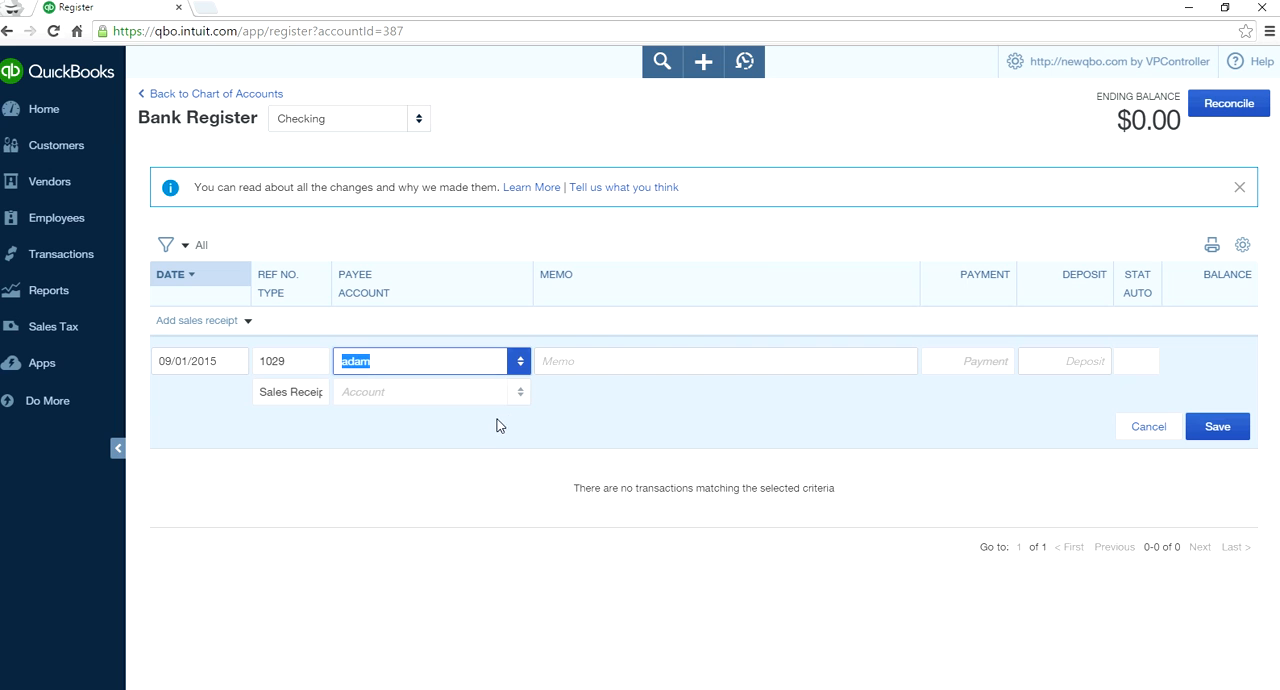
{"action": "left_click", "coordinate": [1068, 360]}
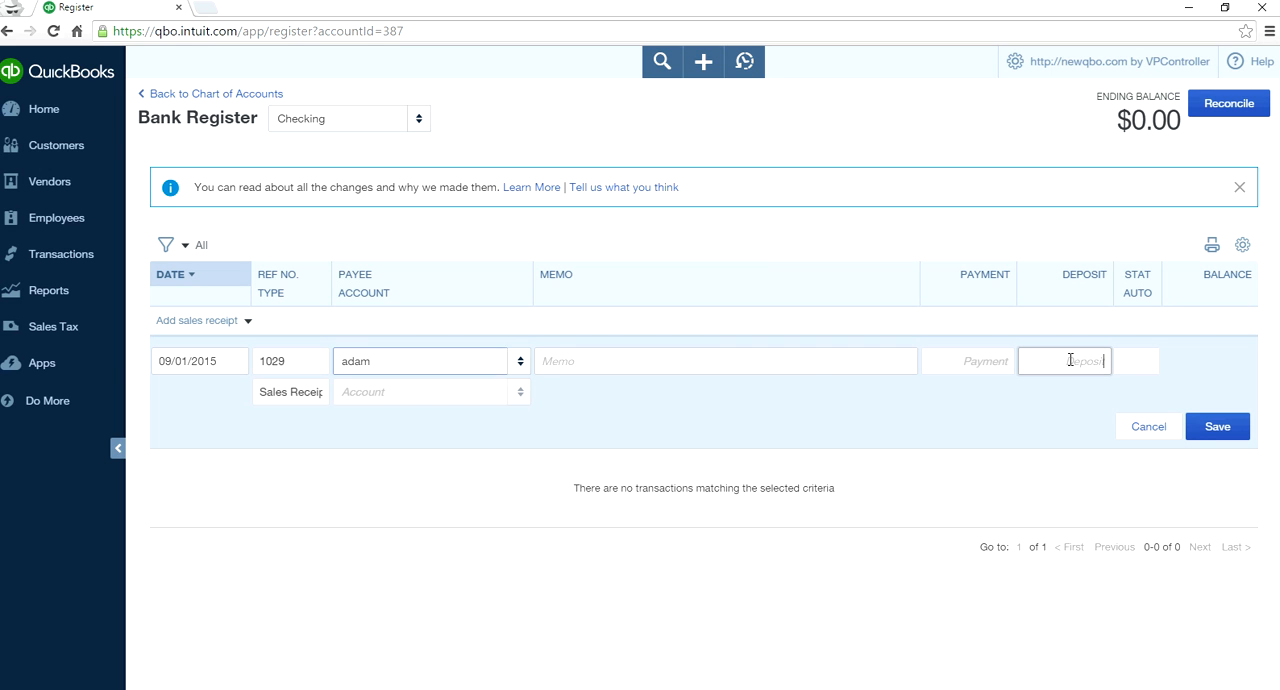
{"action": "type", "text": "2000"}
{"action": "key", "text": "Tab"}
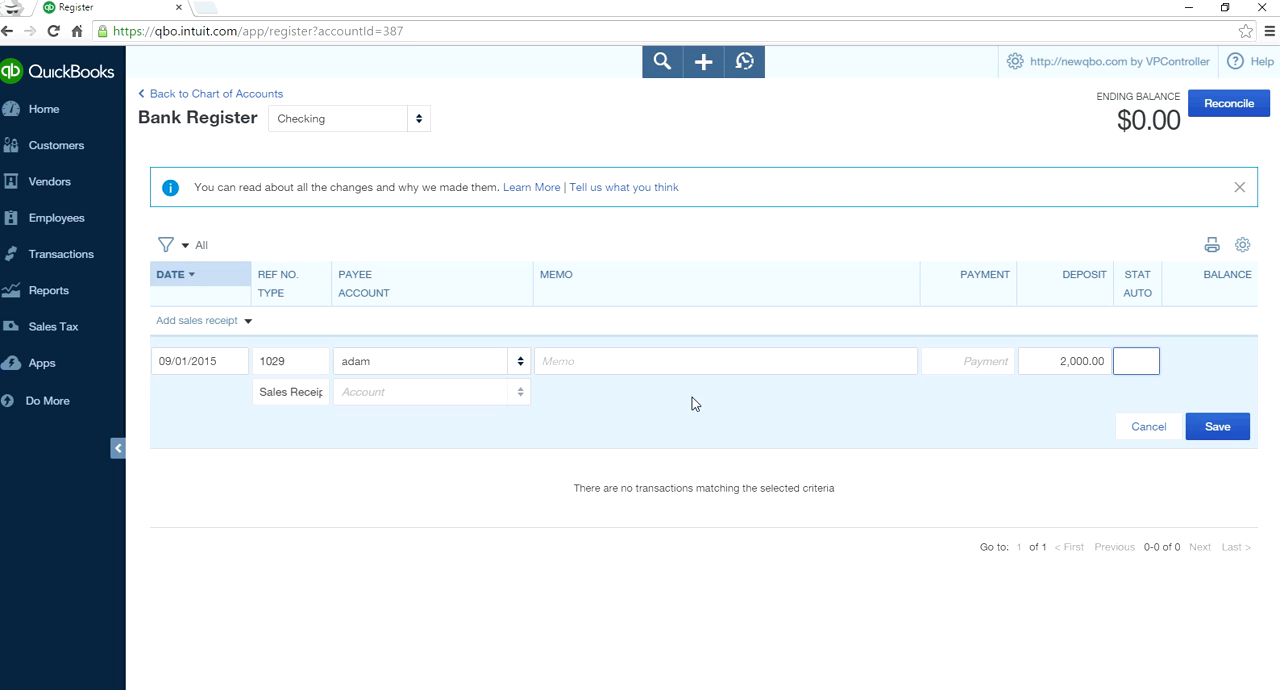
{"action": "left_click", "coordinate": [1226, 432]}
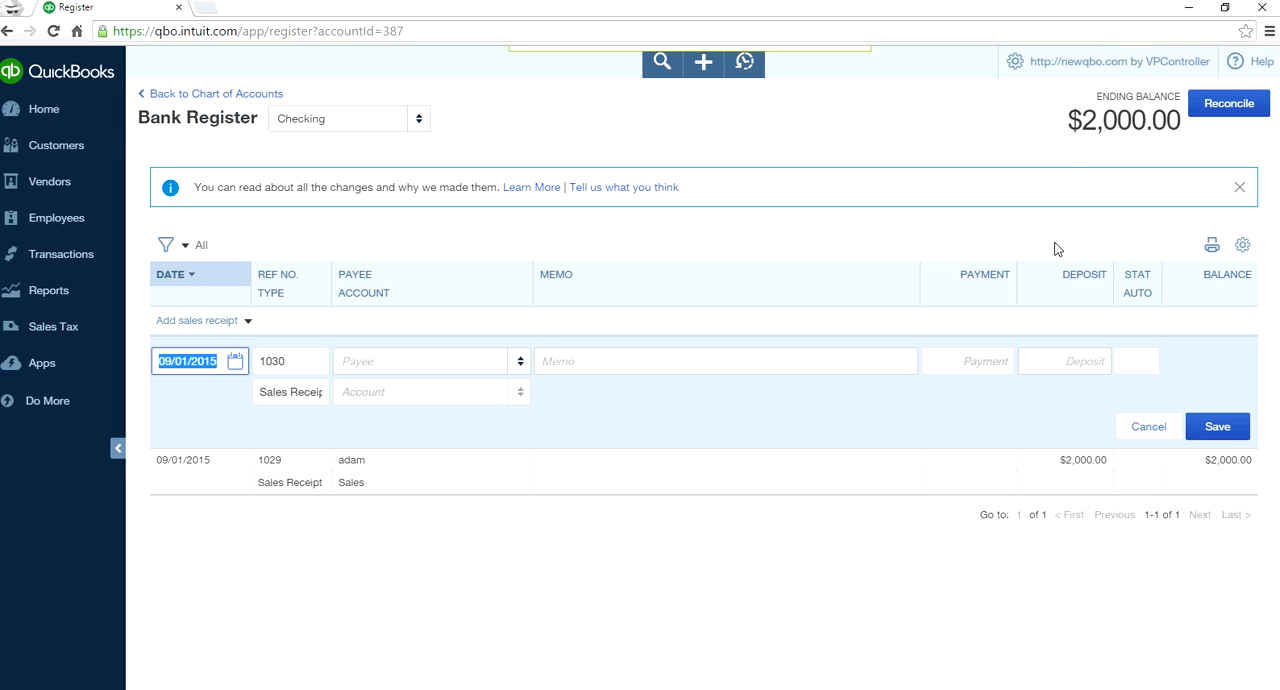
- Start a check entry in the register with the second listed vendor as payee
{"action": "left_click", "coordinate": [249, 321]}
{"action": "left_click", "coordinate": [162, 350]}
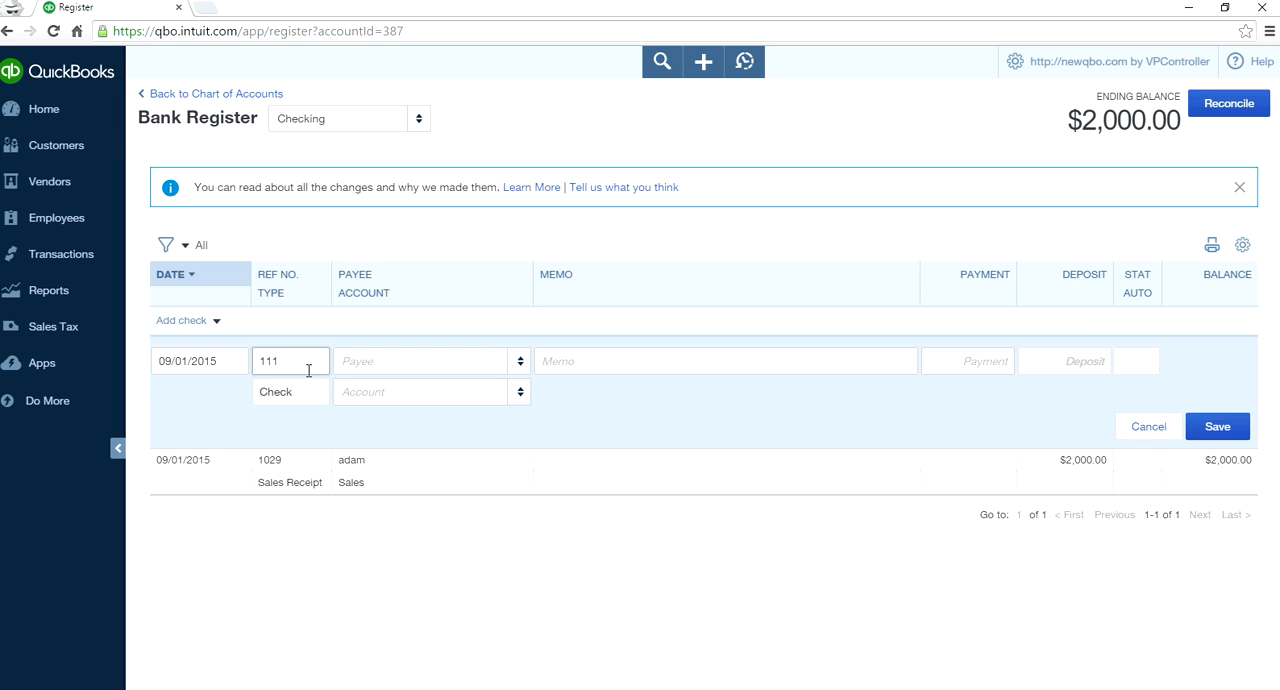
{"action": "left_click", "coordinate": [519, 365]}
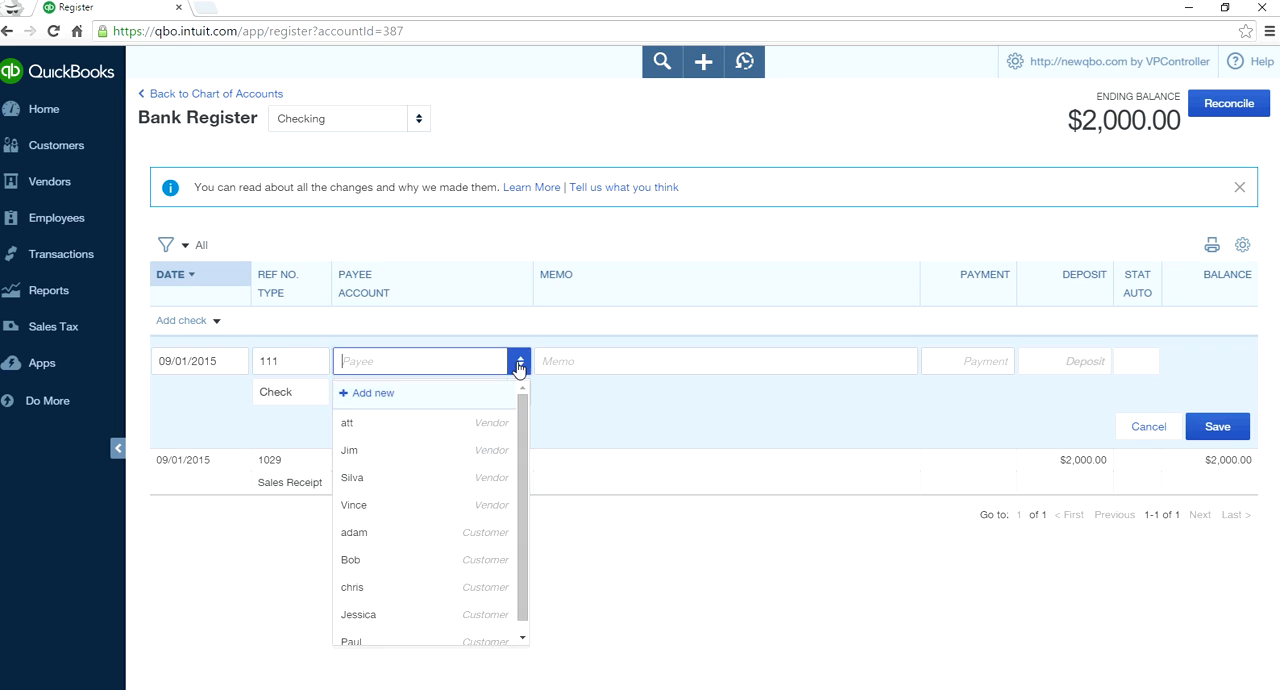
{"action": "left_click", "coordinate": [480, 451]}
- Set the check's payment to 200.00, assign it to the Cost of Labor account and save it
{"action": "left_click", "coordinate": [988, 358]}
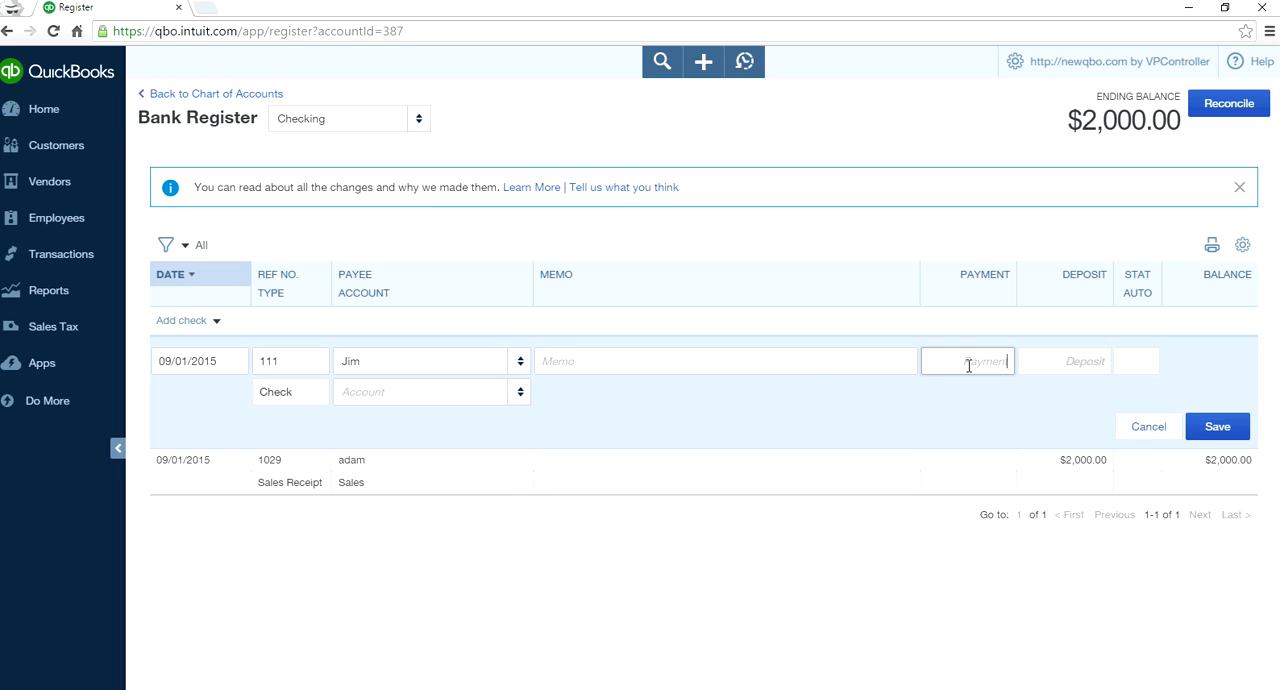
{"action": "type", "text": "200"}
{"action": "left_click", "coordinate": [856, 423]}
{"action": "left_click", "coordinate": [521, 393]}
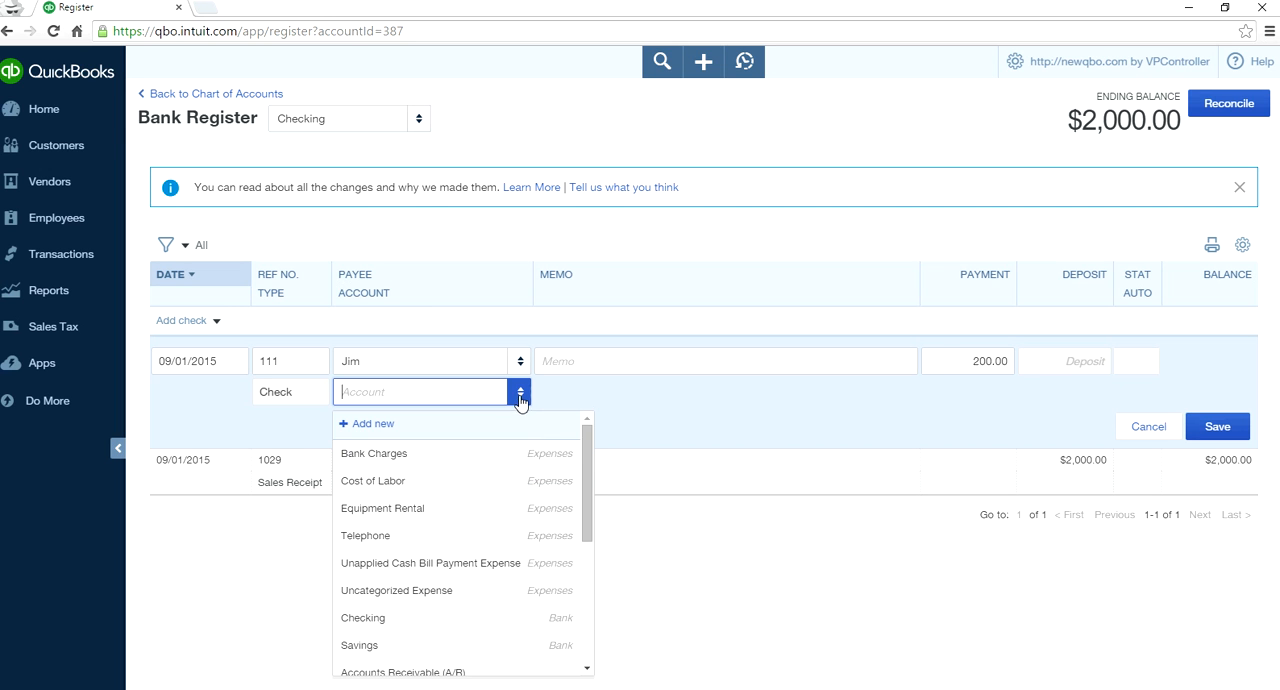
{"action": "left_click", "coordinate": [502, 491]}
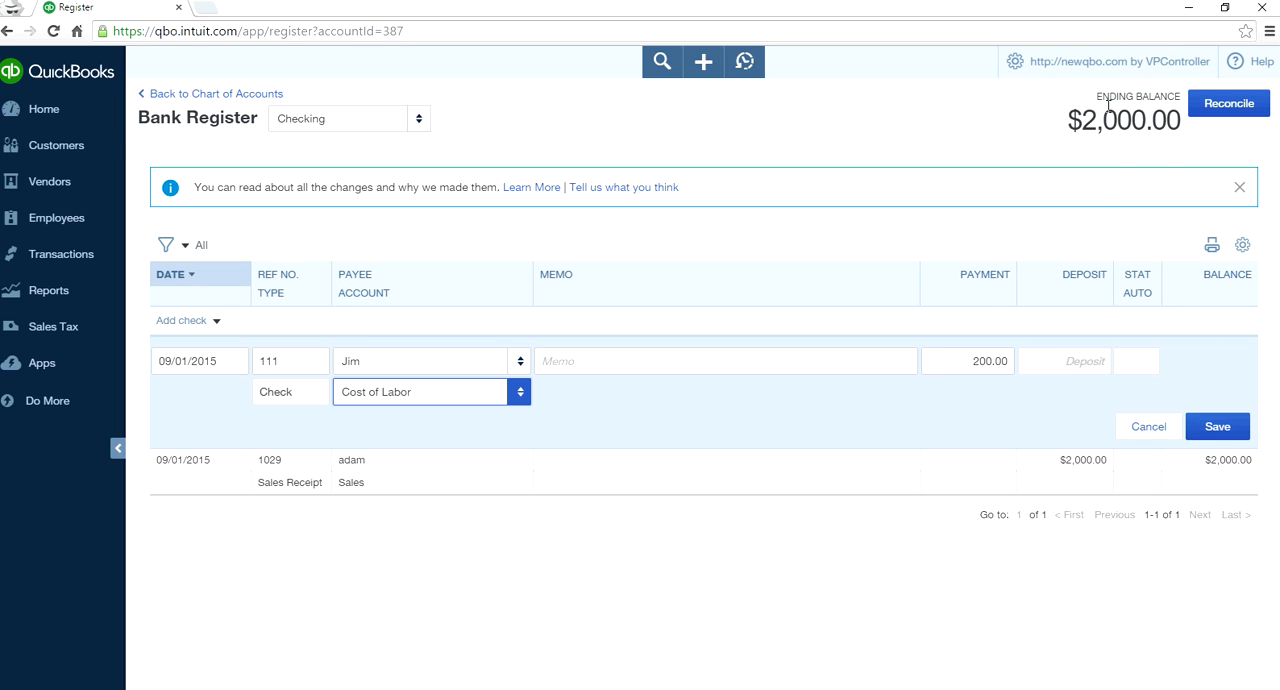
{"action": "left_click", "coordinate": [1215, 428]}
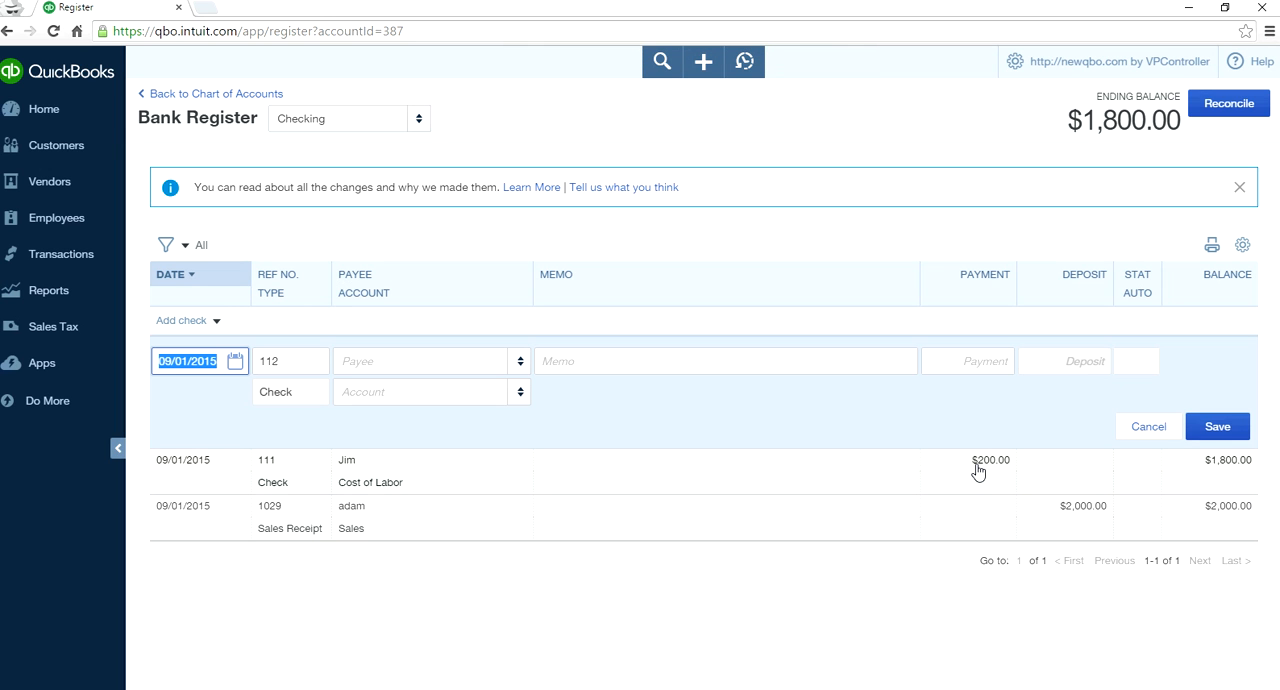
- Start an expense entry in the register with the third listed vendor as payee
{"action": "left_click", "coordinate": [215, 323]}
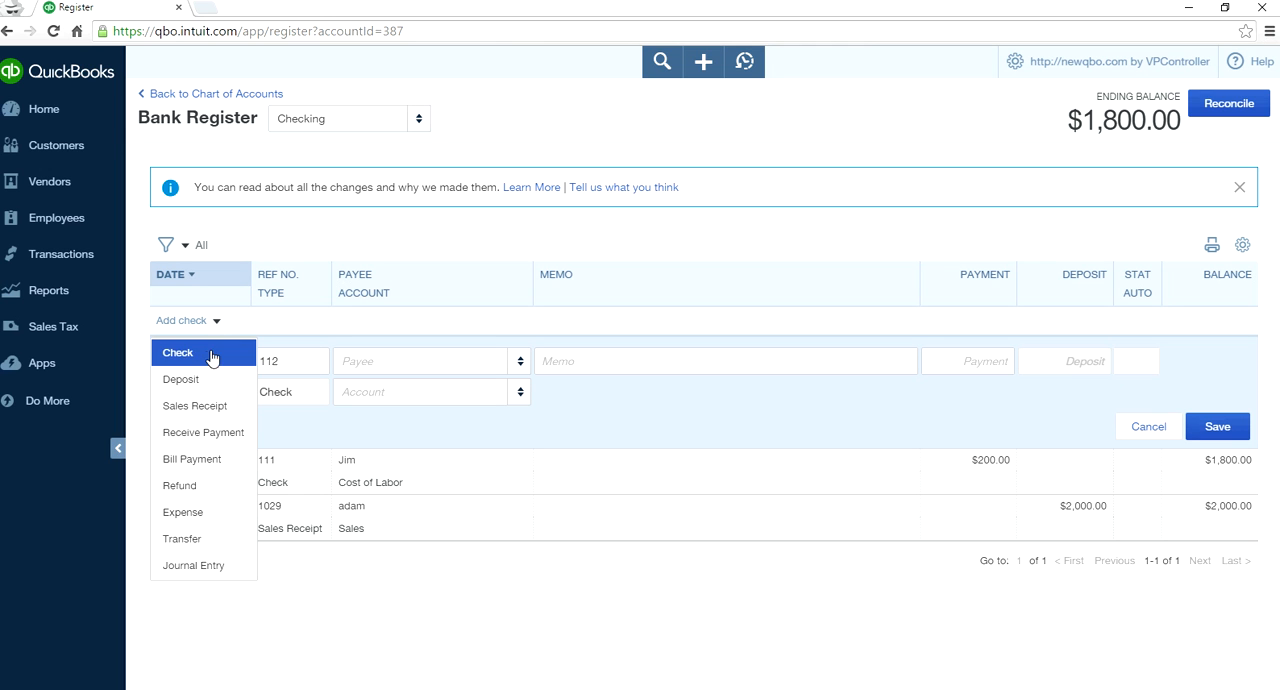
{"action": "left_click", "coordinate": [197, 514]}
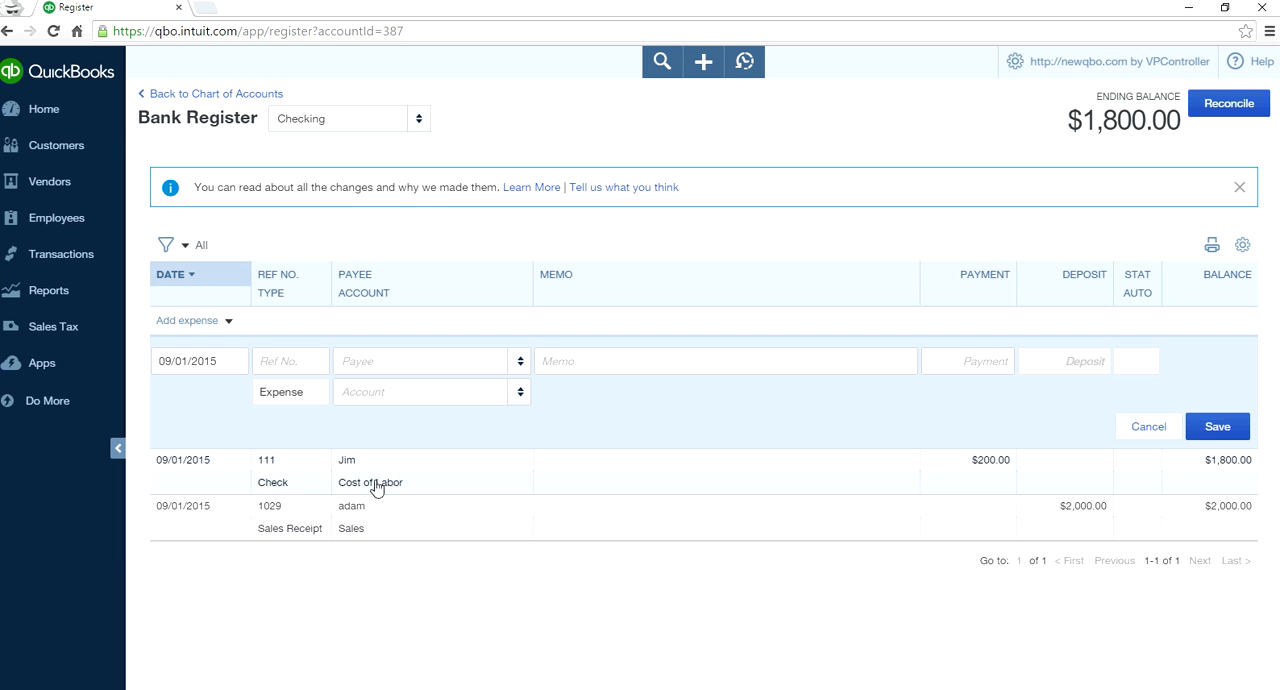
{"action": "left_click", "coordinate": [520, 363]}
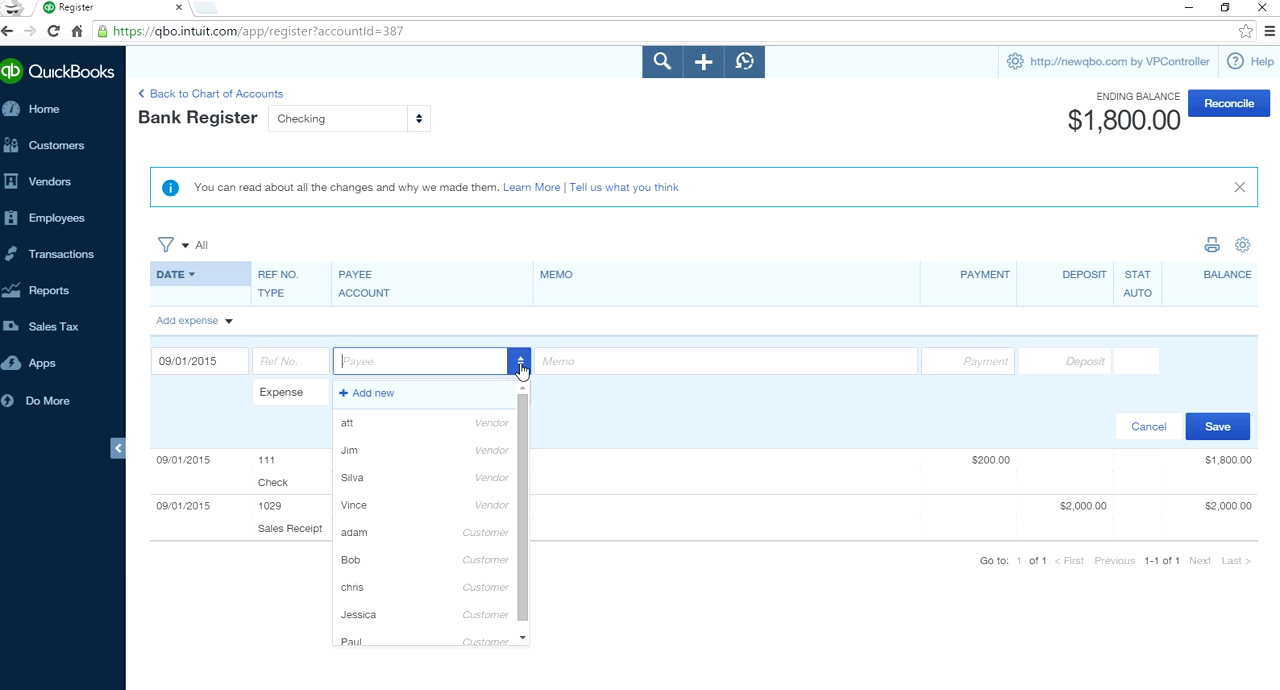
{"action": "left_click", "coordinate": [443, 478]}
- Enter "debit card" as the expense's reference number
{"action": "left_click", "coordinate": [293, 369]}
{"action": "type", "text": "debi"}
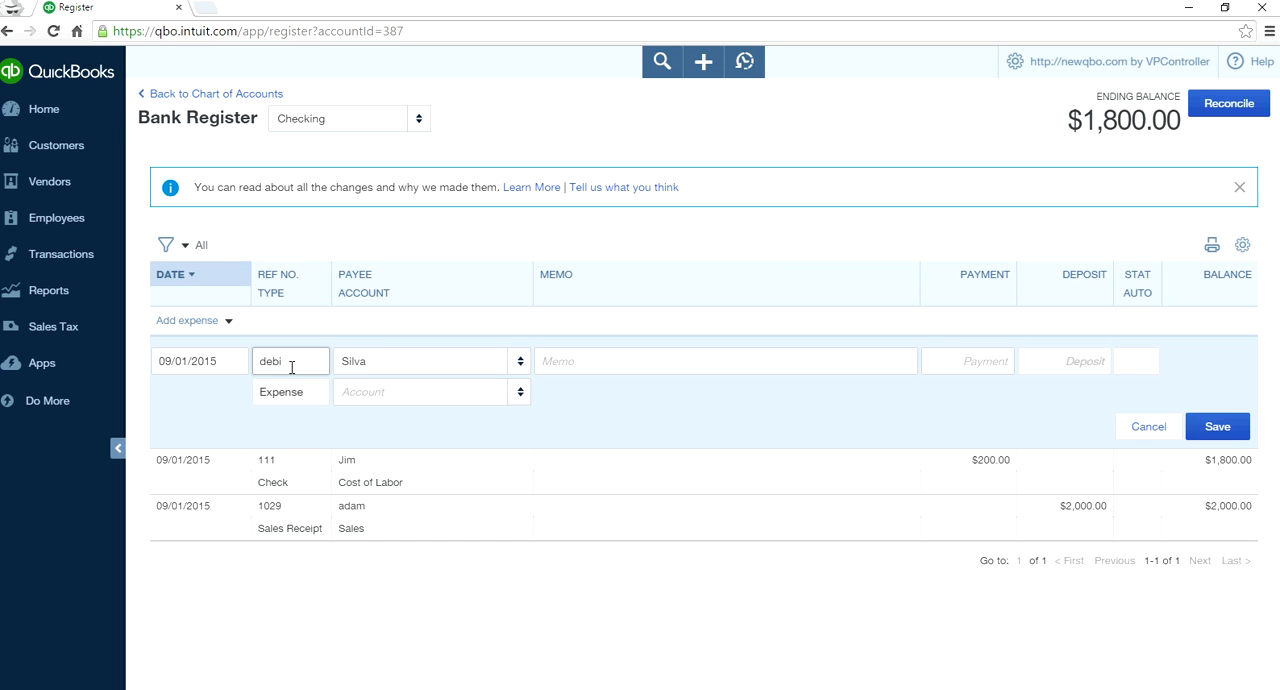
{"action": "type", "text": " card"}
{"action": "left_click", "coordinate": [283, 361]}
{"action": "type", "text": "t"}
{"action": "left_click", "coordinate": [731, 416]}
- Replace the expense's reference number with "online payment"
{"action": "left_click_drag", "start_coordinate": [316, 362], "coordinate": [248, 360]}
{"action": "key", "text": "BackSpace"}
{"action": "type", "text": "o"}
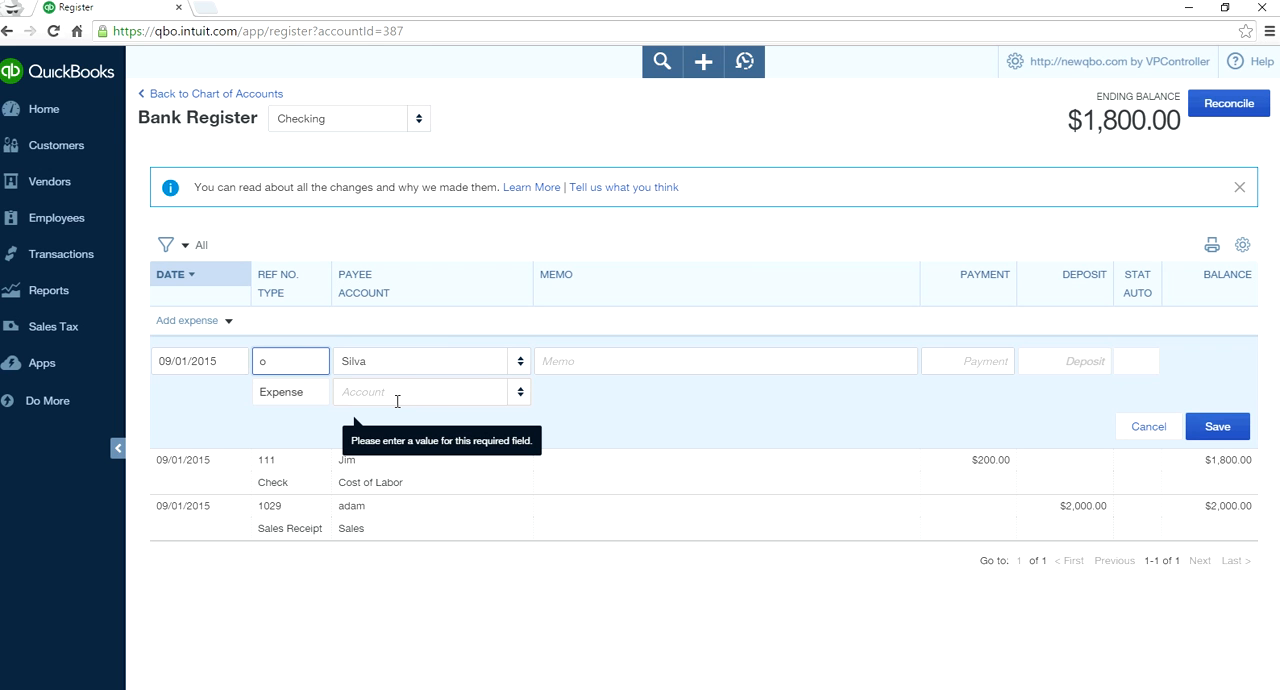
{"action": "type", "text": "nline payment"}
- Change the expense's reference number back to "debit card"
{"action": "key", "text": "BackSpace"}
{"action": "key", "text": "BackSpace"}
{"action": "key", "text": "BackSpace"}
{"action": "key", "text": "BackSpace"}
{"action": "key", "text": "BackSpace"}
{"action": "key", "text": "BackSpace"}
{"action": "key", "text": "BackSpace"}
{"action": "key", "text": "BackSpace"}
{"action": "type", "text": "debit card"}
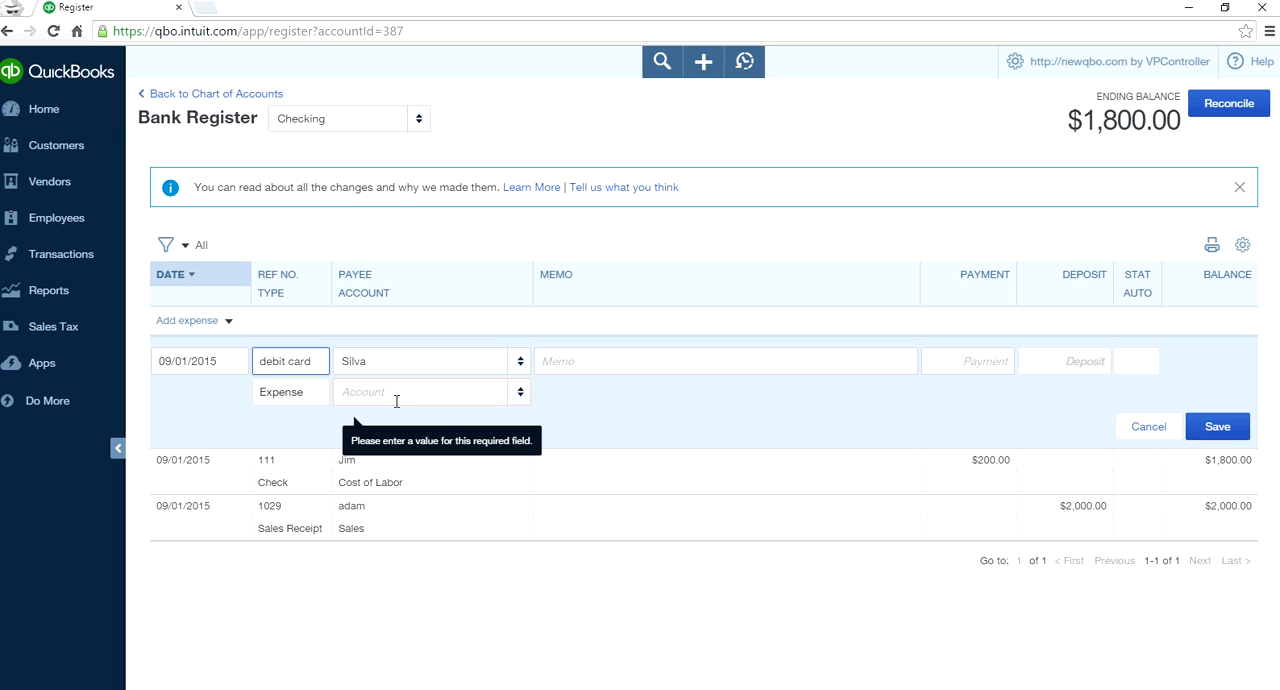
{"action": "left_click", "coordinate": [318, 369]}
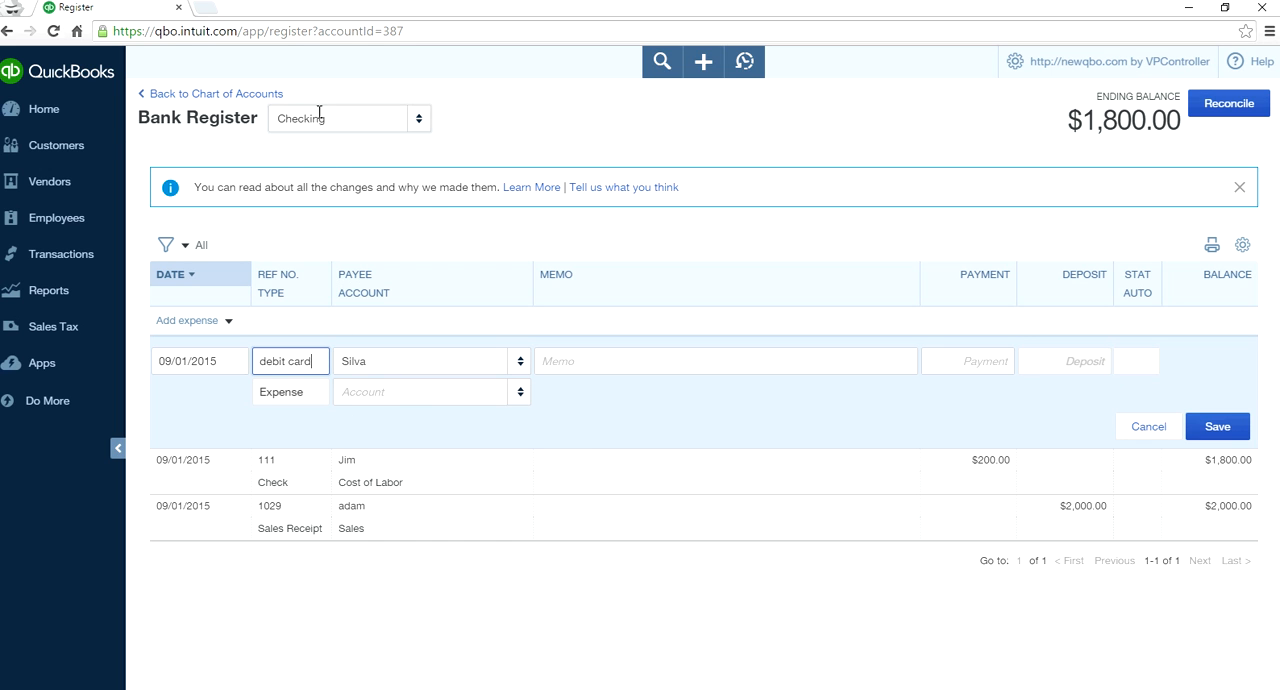
- Keep the register on the Checking account and set the expense's payment to 100.00
{"action": "left_click", "coordinate": [418, 119]}
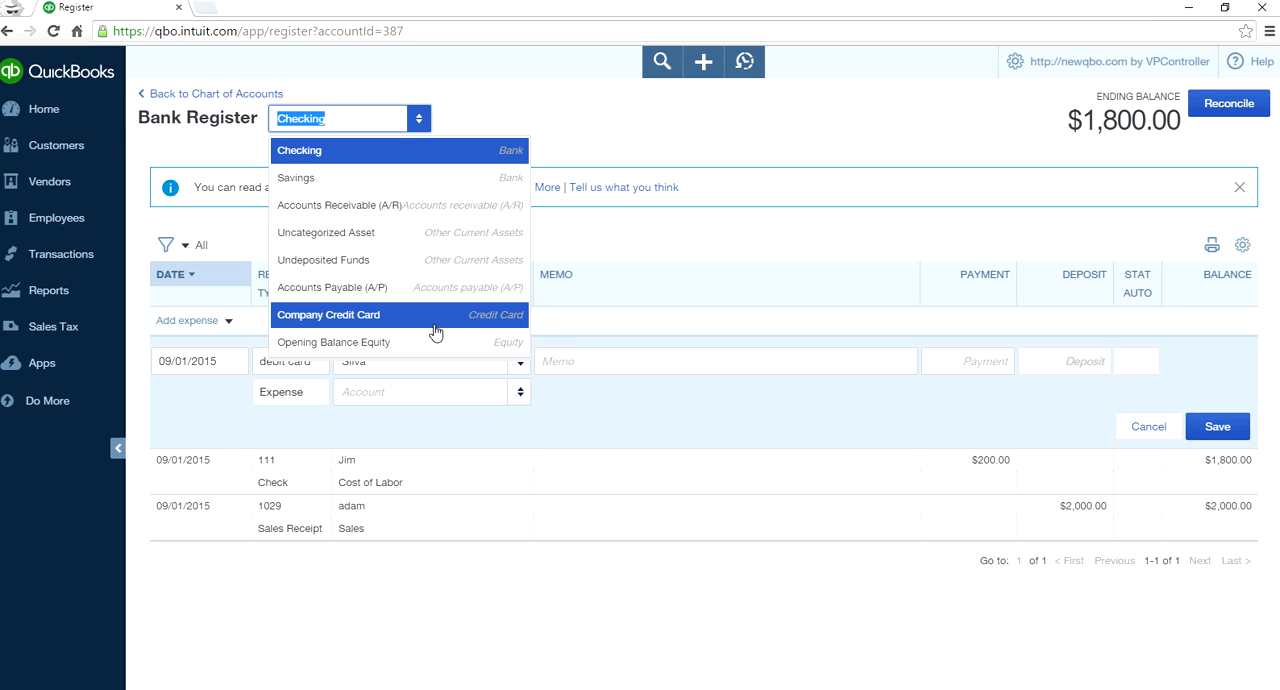
{"action": "left_click", "coordinate": [411, 158]}
{"action": "left_click", "coordinate": [971, 362]}
{"action": "left_click", "coordinate": [971, 362]}
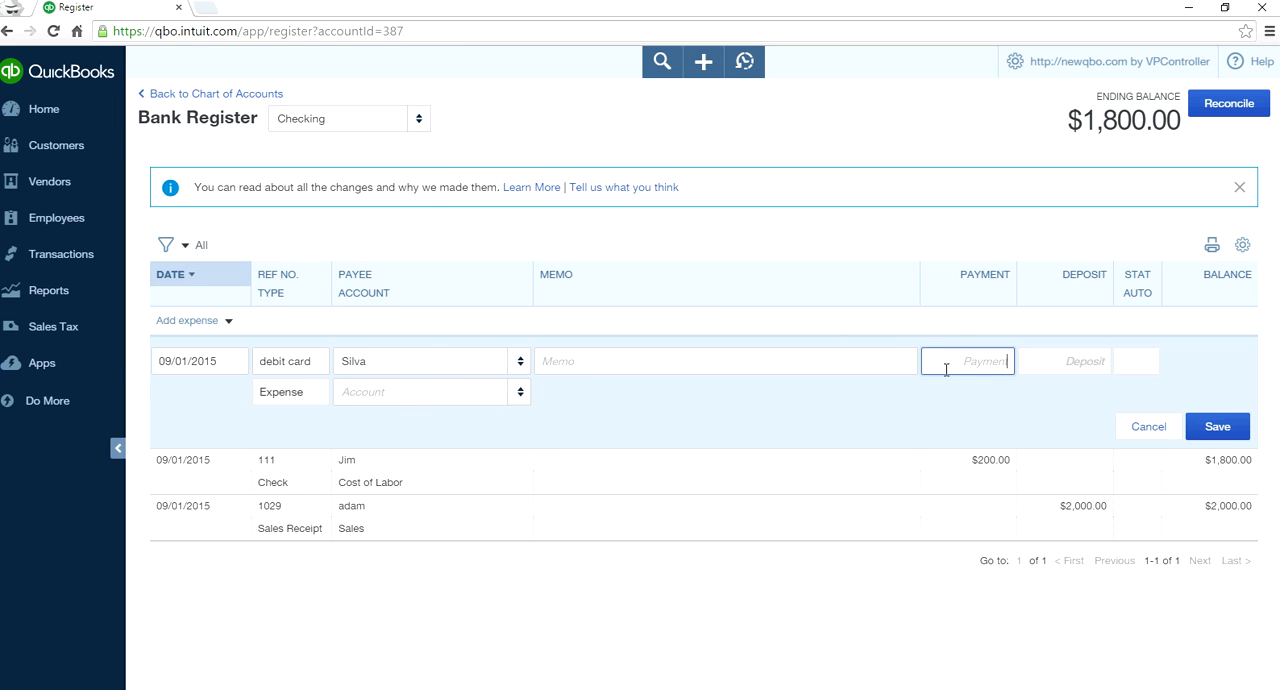
{"action": "type", "text": "100"}
{"action": "key", "text": "Tab"}
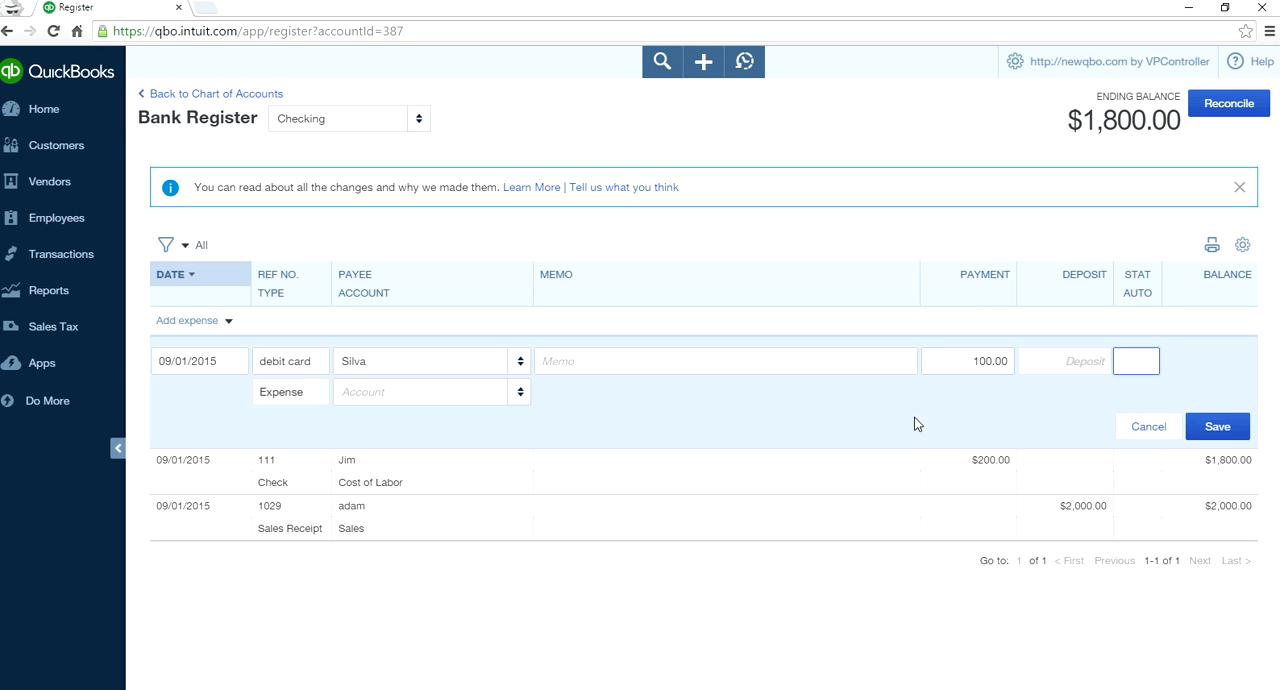
- Assign the expense to the Equipment Rental account and save it
{"action": "left_click", "coordinate": [518, 393]}
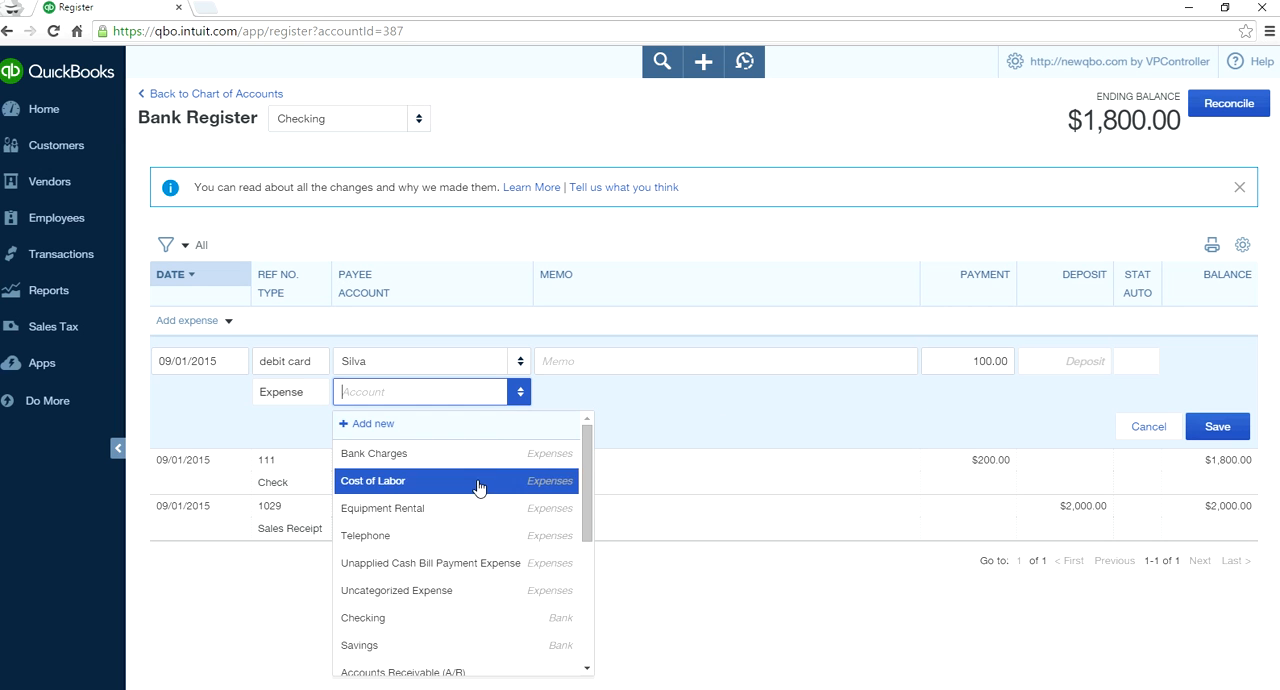
{"action": "left_click", "coordinate": [477, 509]}
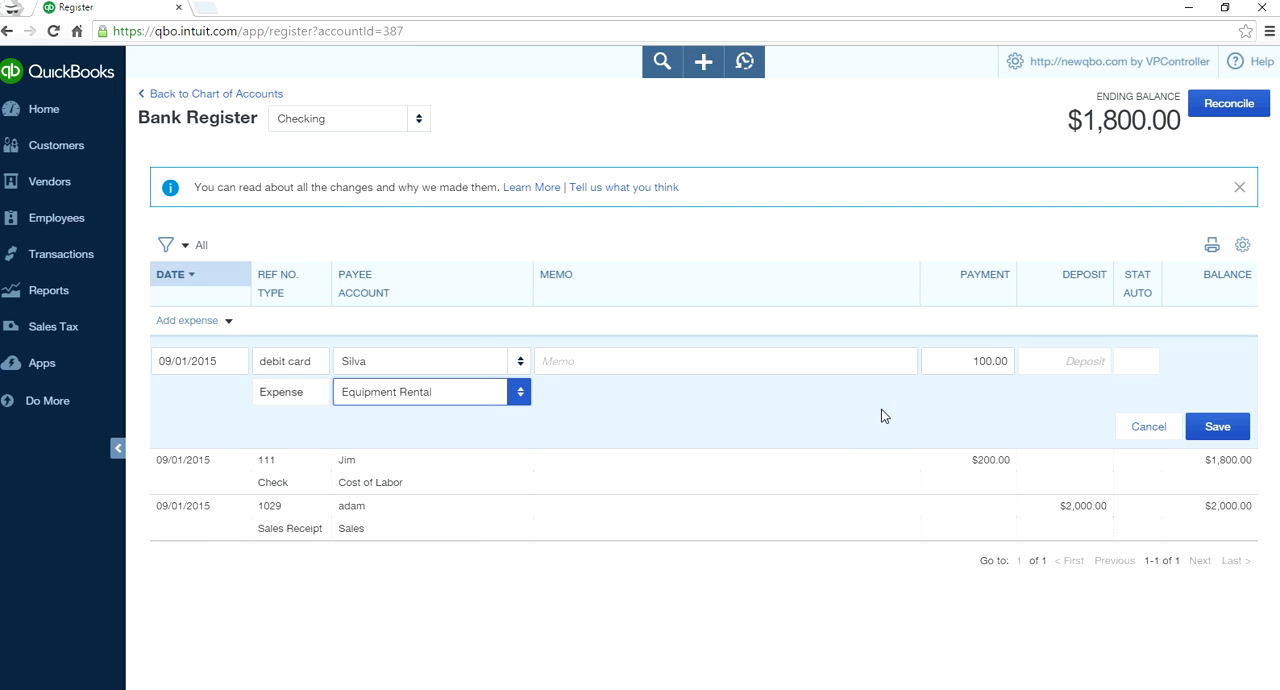
{"action": "left_click", "coordinate": [1213, 428]}
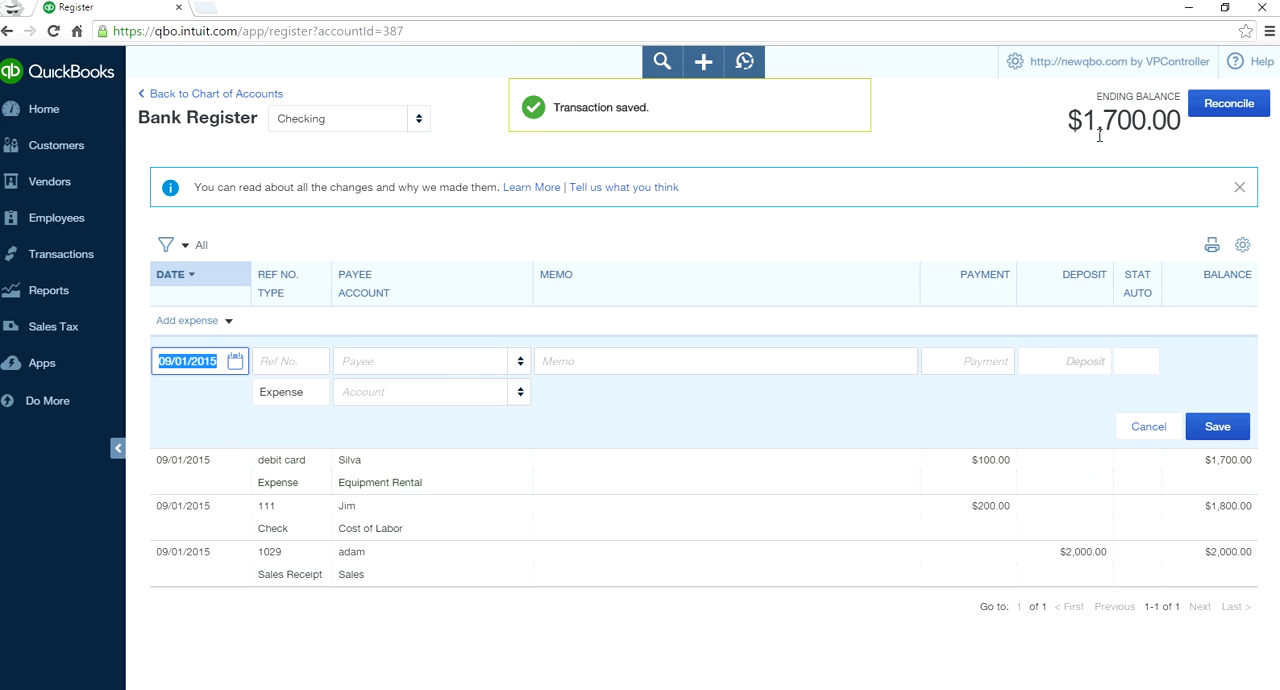
- Start a deposit entry in the Checking register and choose the second listed customer as its payee
{"action": "left_click", "coordinate": [228, 321]}
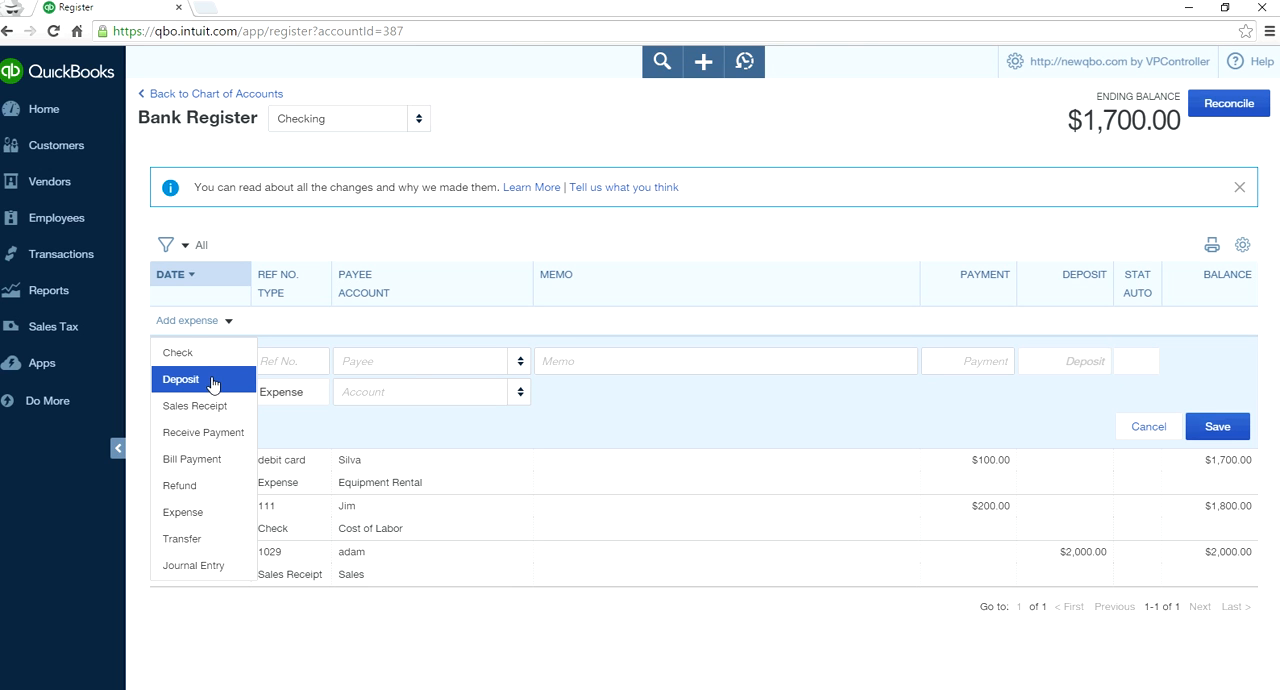
{"action": "left_click", "coordinate": [212, 381]}
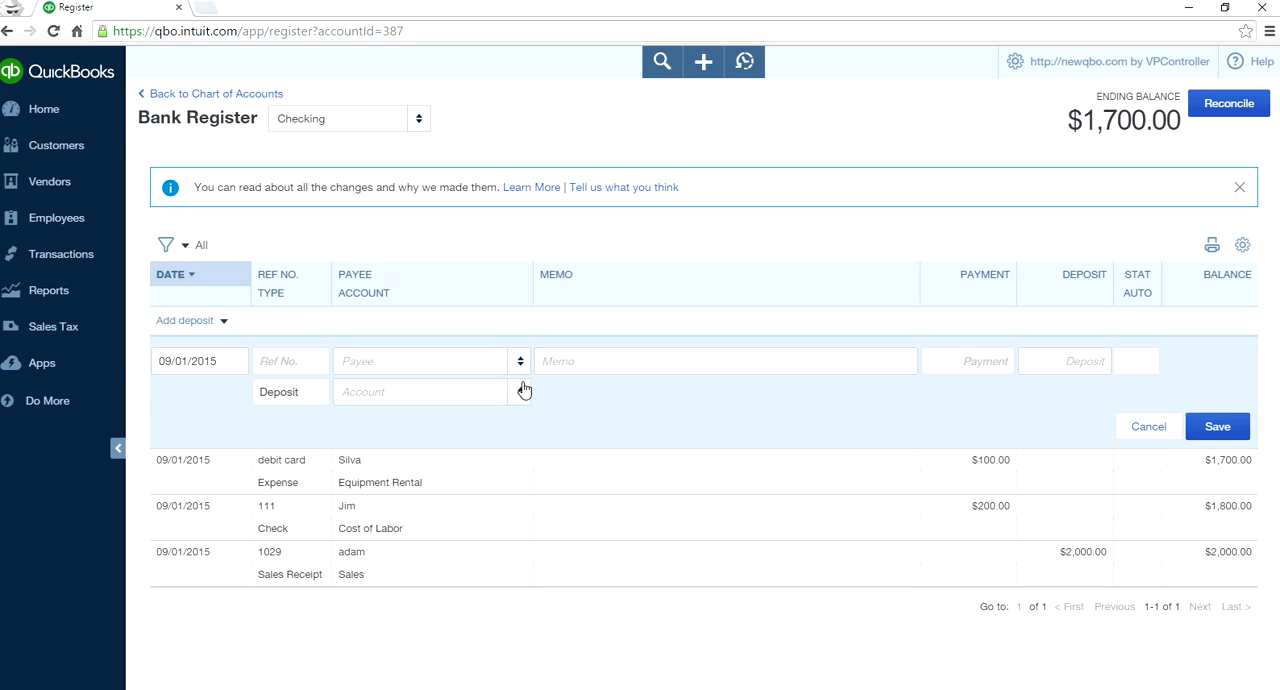
{"action": "left_click", "coordinate": [520, 363]}
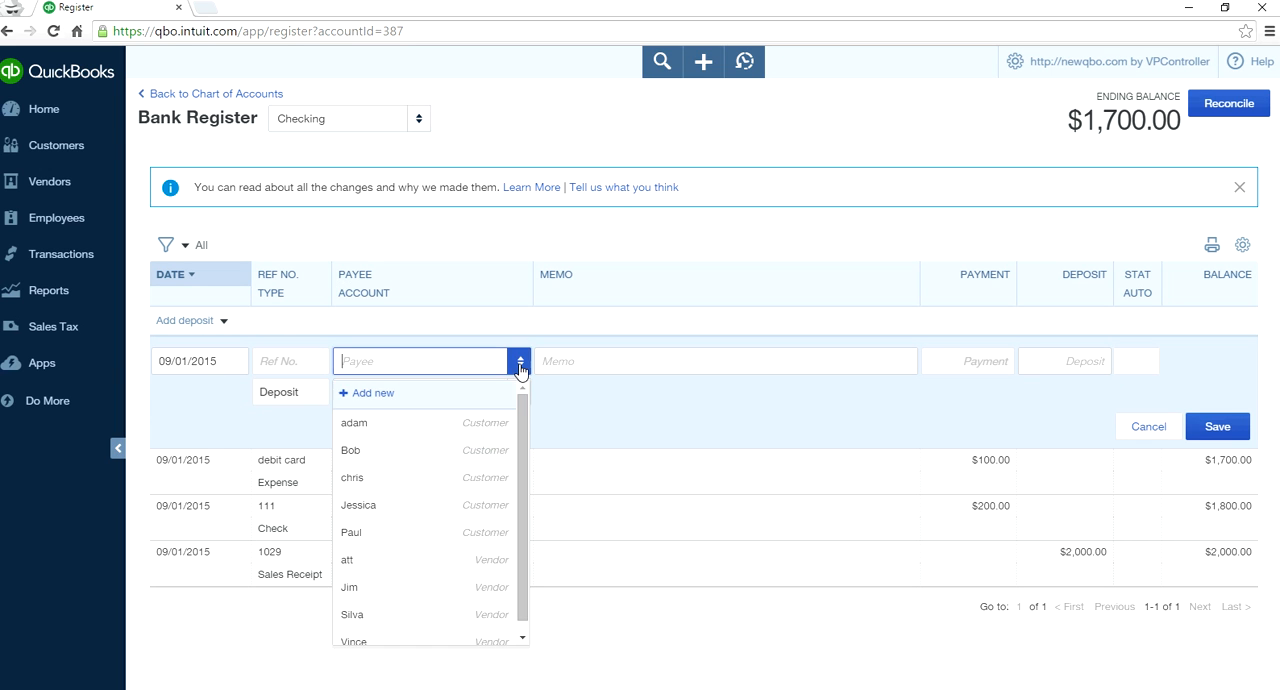
{"action": "left_click", "coordinate": [478, 451]}
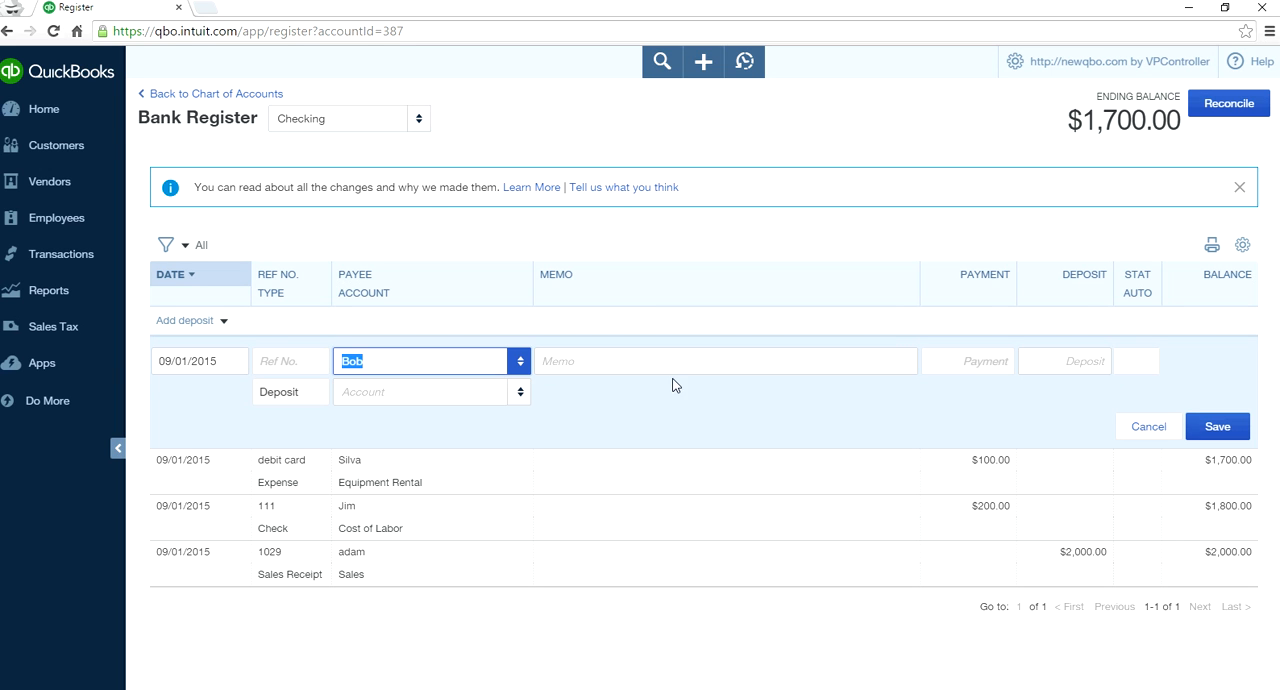
- Enter the deposit's memo as "Prepayment on some job you need to complete"
{"action": "left_click", "coordinate": [645, 363]}
{"action": "type", "text": "E"}
{"action": "key", "text": "BackSpace"}
{"action": "type", "text": "Prepayment on some job you need to complete"}
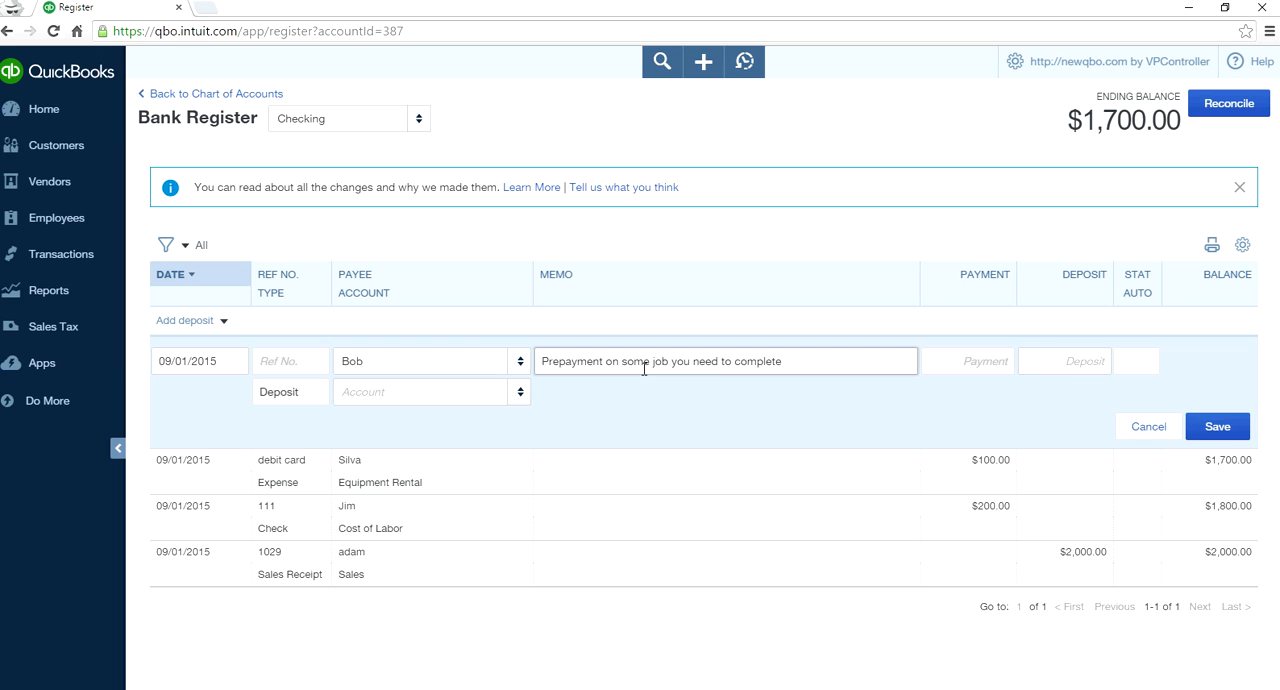
- Set the deposit amount to 1,300.00 and assign the entry to the Accounts Receivable (A/R) account
{"action": "left_click", "coordinate": [1052, 361]}
{"action": "type", "text": "1300"}
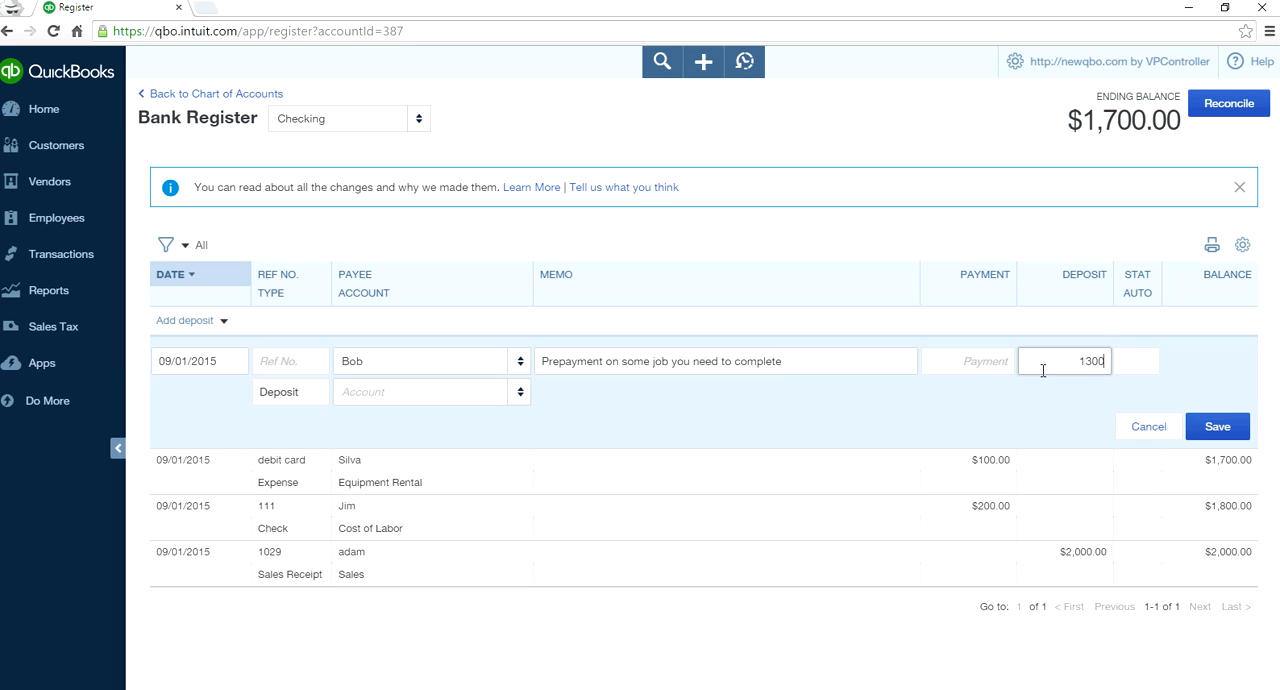
{"action": "left_click", "coordinate": [932, 392]}
{"action": "left_click", "coordinate": [525, 395]}
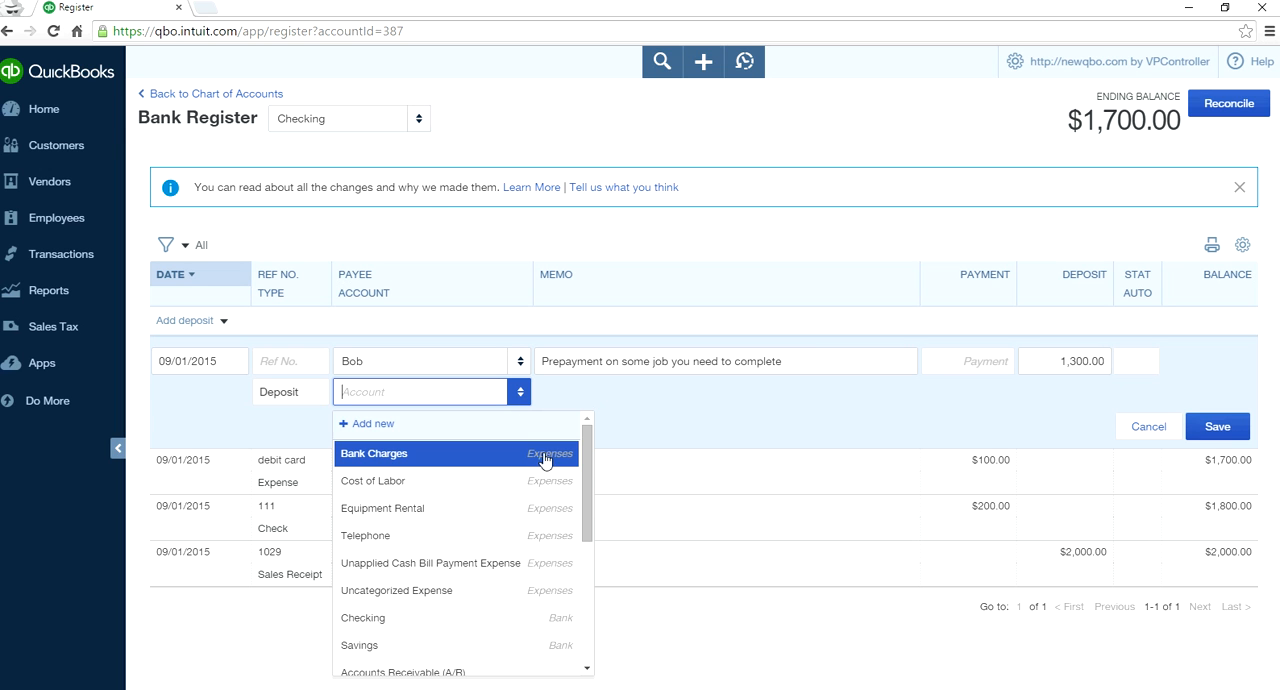
{"action": "scroll", "coordinate": [590, 470], "scroll_direction": "down", "scroll_amount": 3}
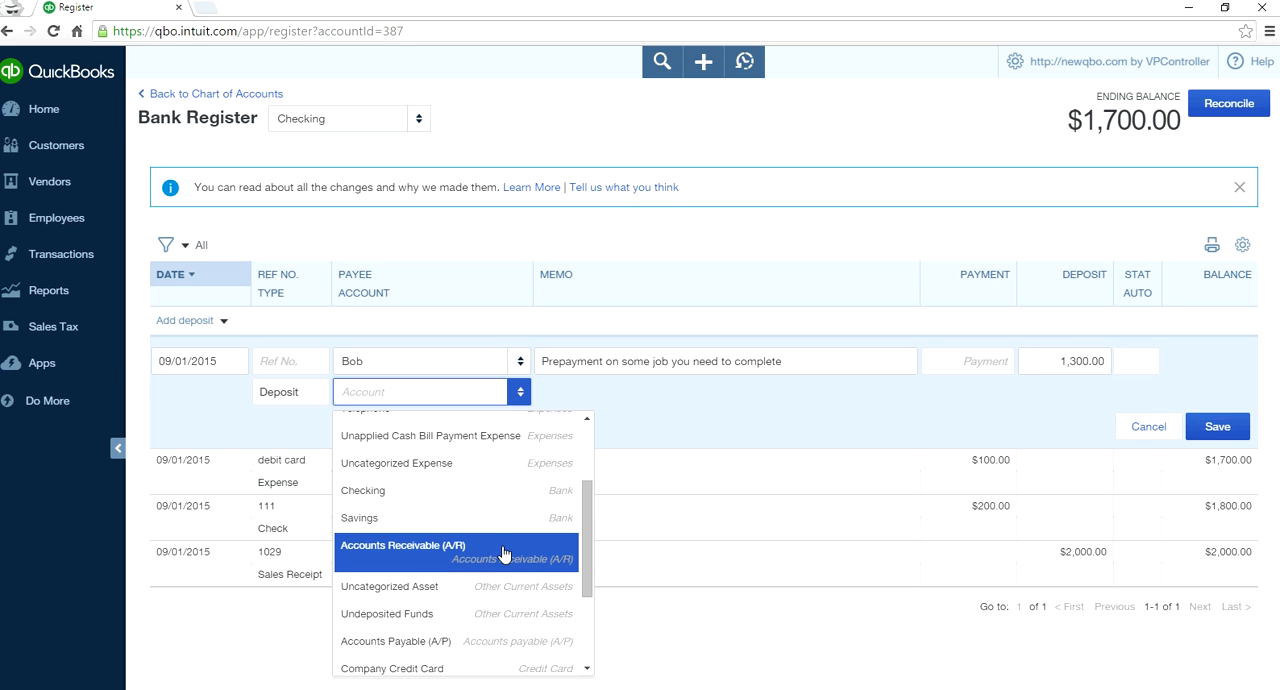
{"action": "left_click", "coordinate": [503, 555]}
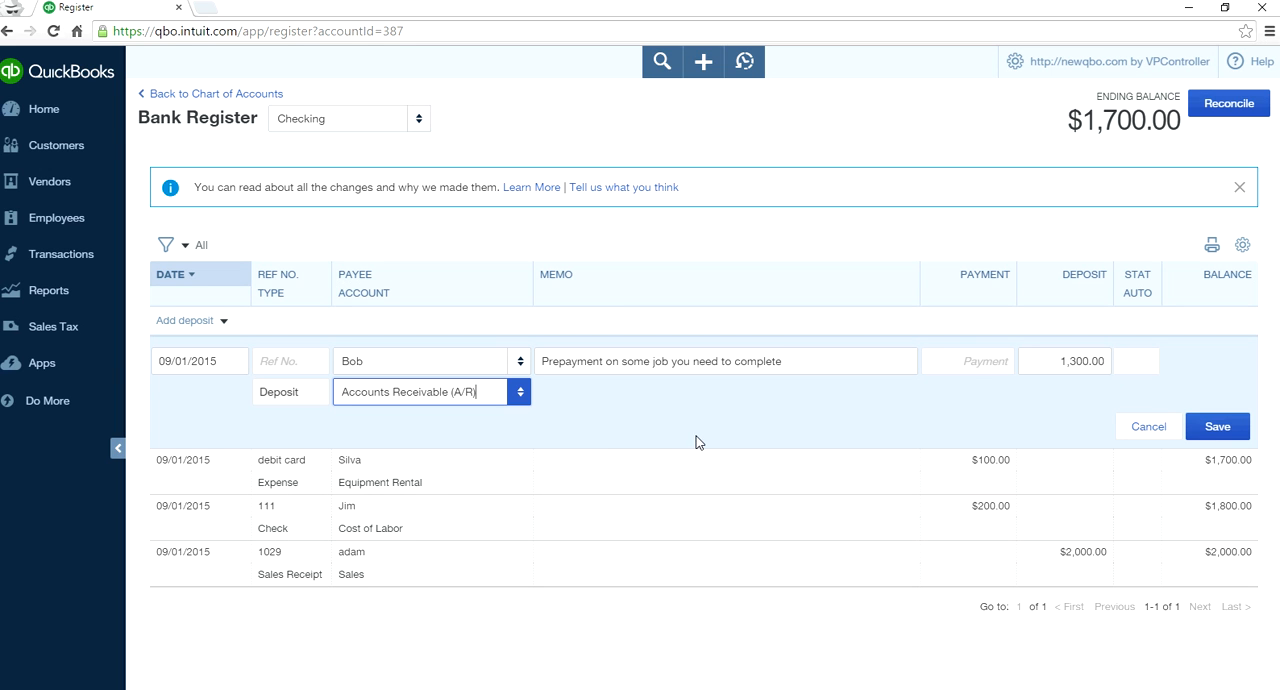
{"action": "left_click", "coordinate": [520, 393]}
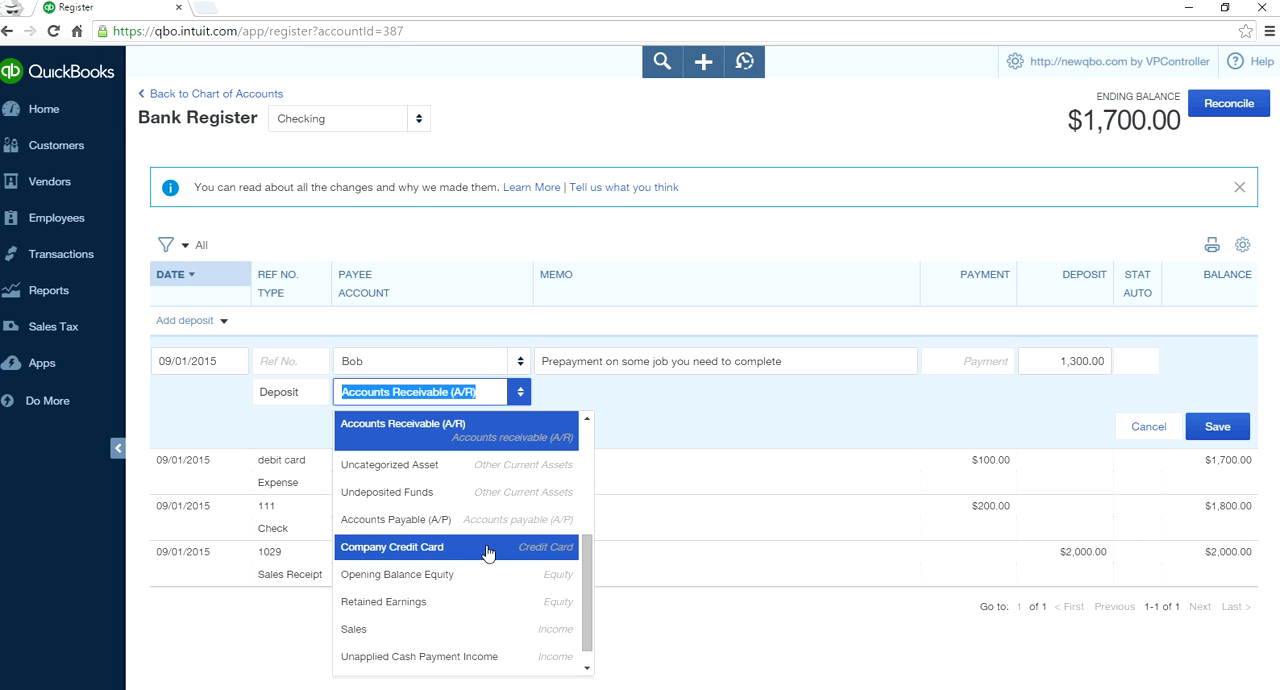
{"action": "left_click", "coordinate": [455, 430]}
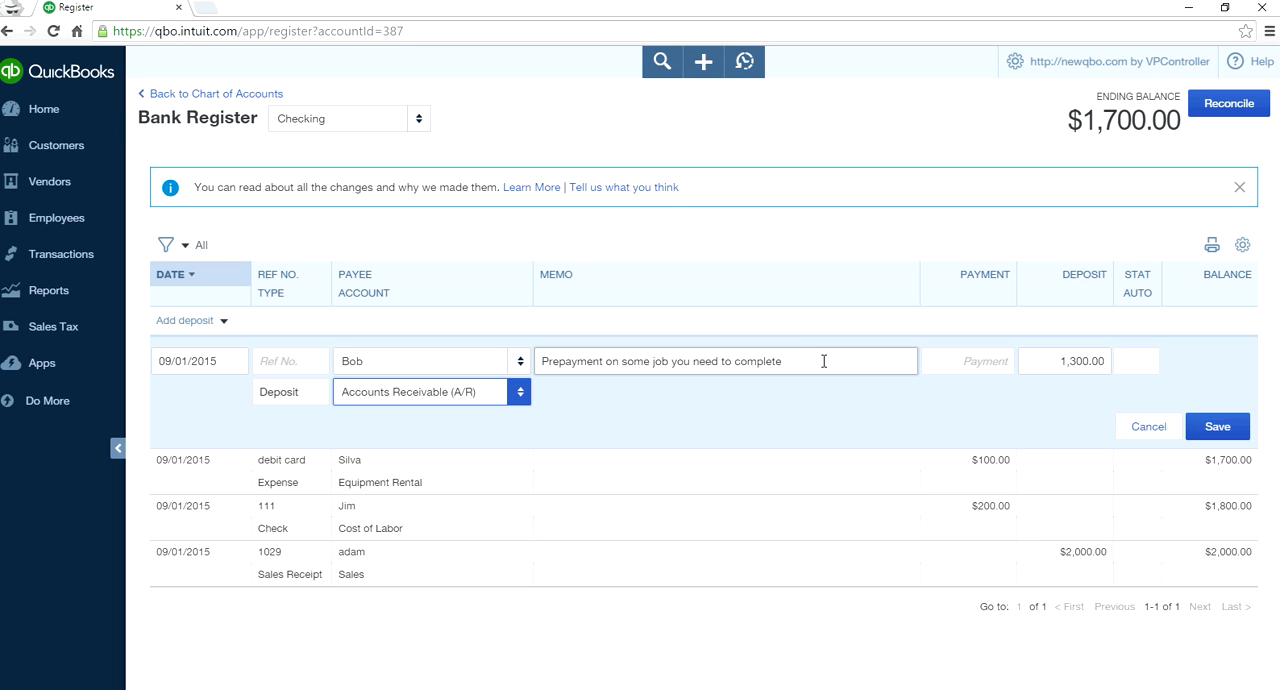
- Begin a new account from the deposit's account list, with Other Current Liabilities as both category type and detail type
{"action": "left_click", "coordinate": [515, 396]}
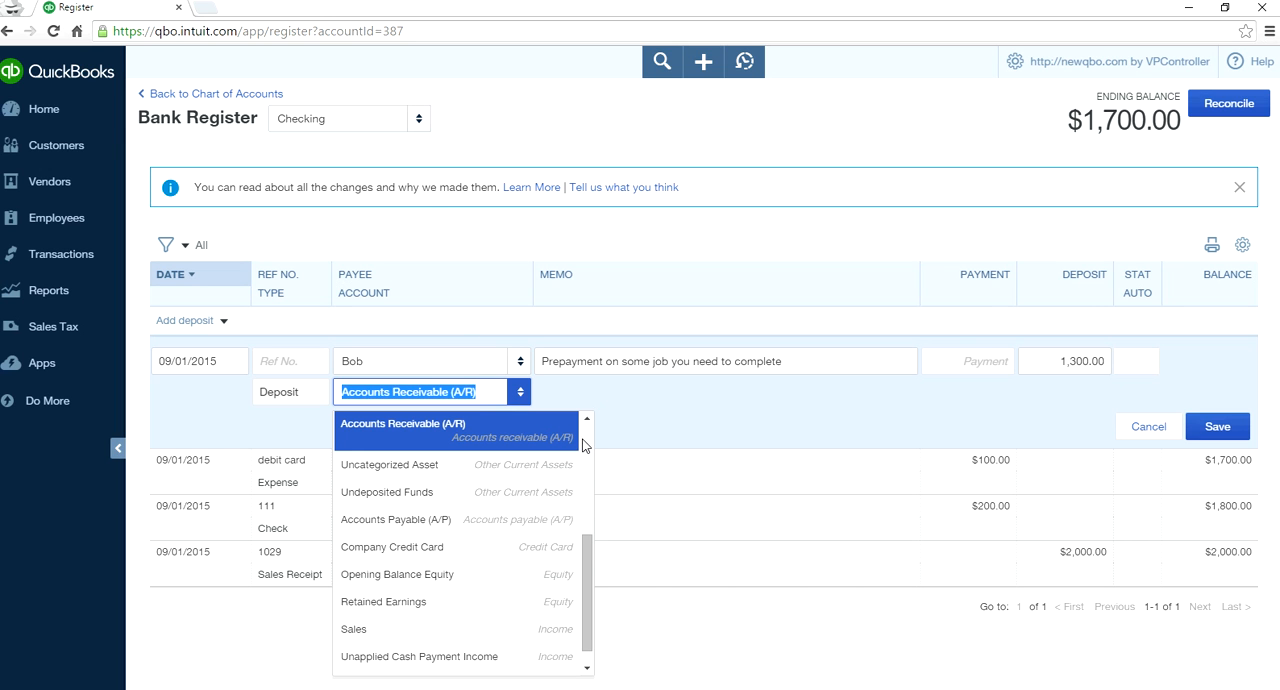
{"action": "scroll", "coordinate": [584, 446], "scroll_direction": "up", "scroll_amount": 2}
{"action": "scroll", "coordinate": [586, 447], "scroll_direction": "up", "scroll_amount": 1}
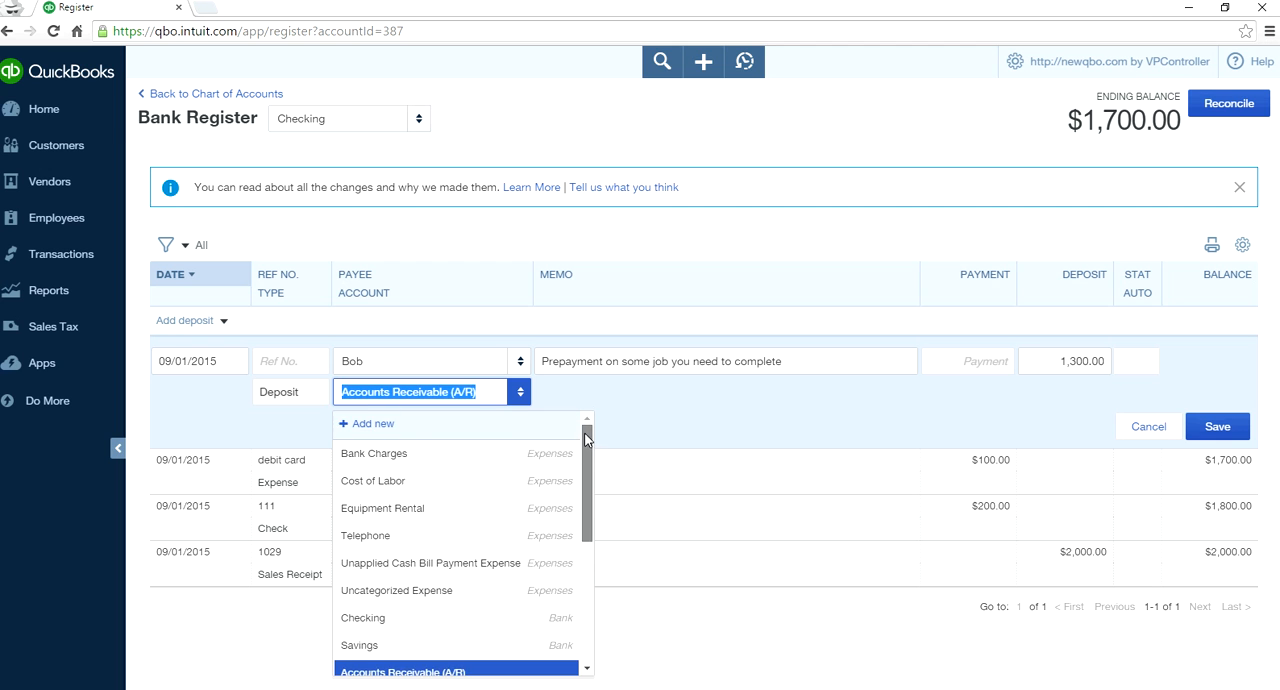
{"action": "left_click", "coordinate": [390, 426]}
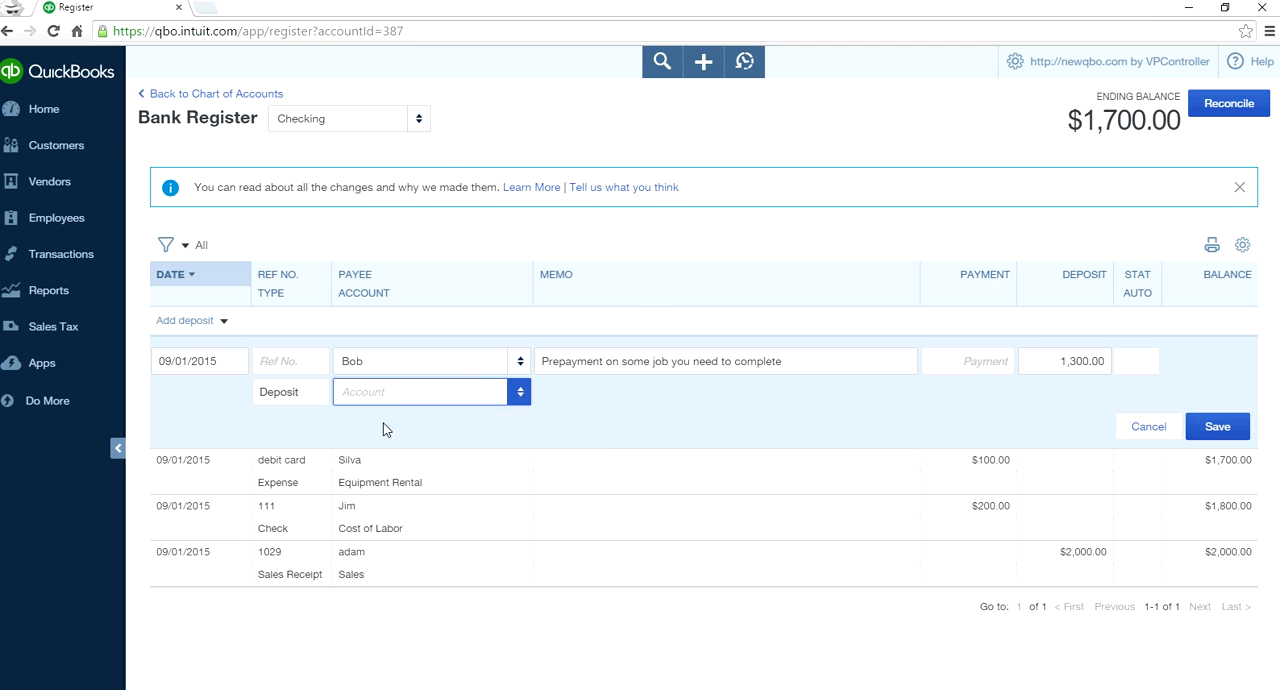
{"action": "left_click", "coordinate": [575, 191]}
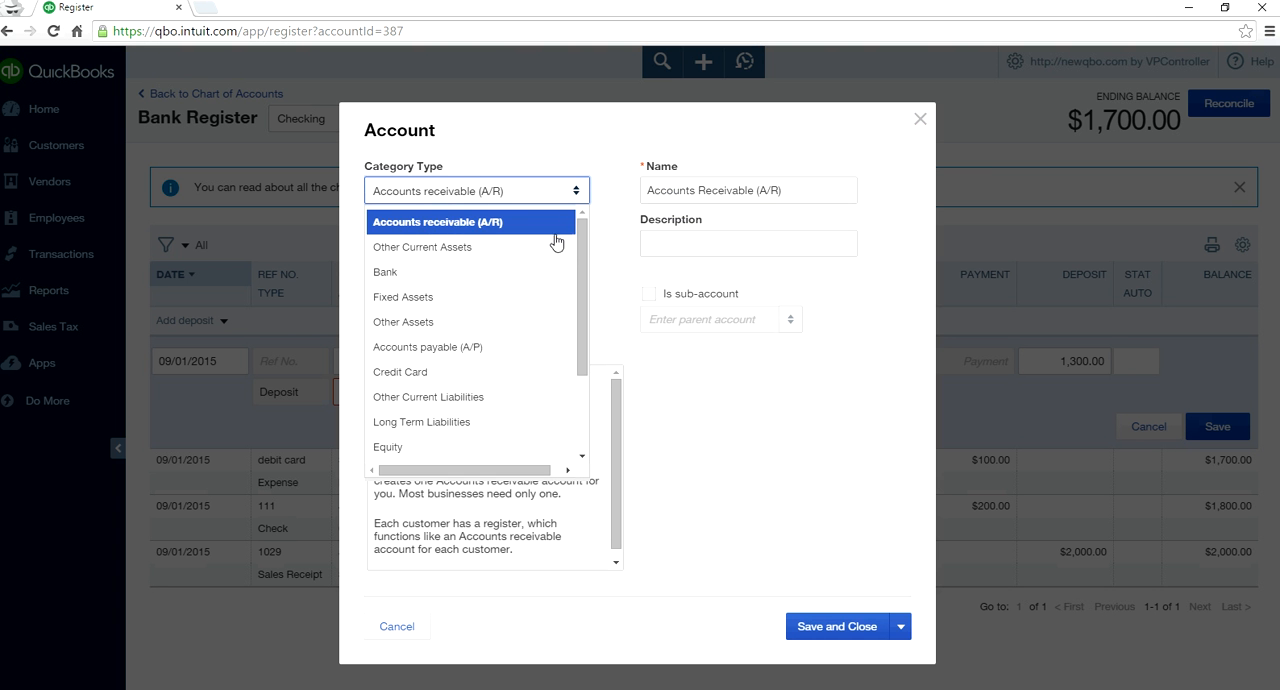
{"action": "left_click", "coordinate": [428, 397]}
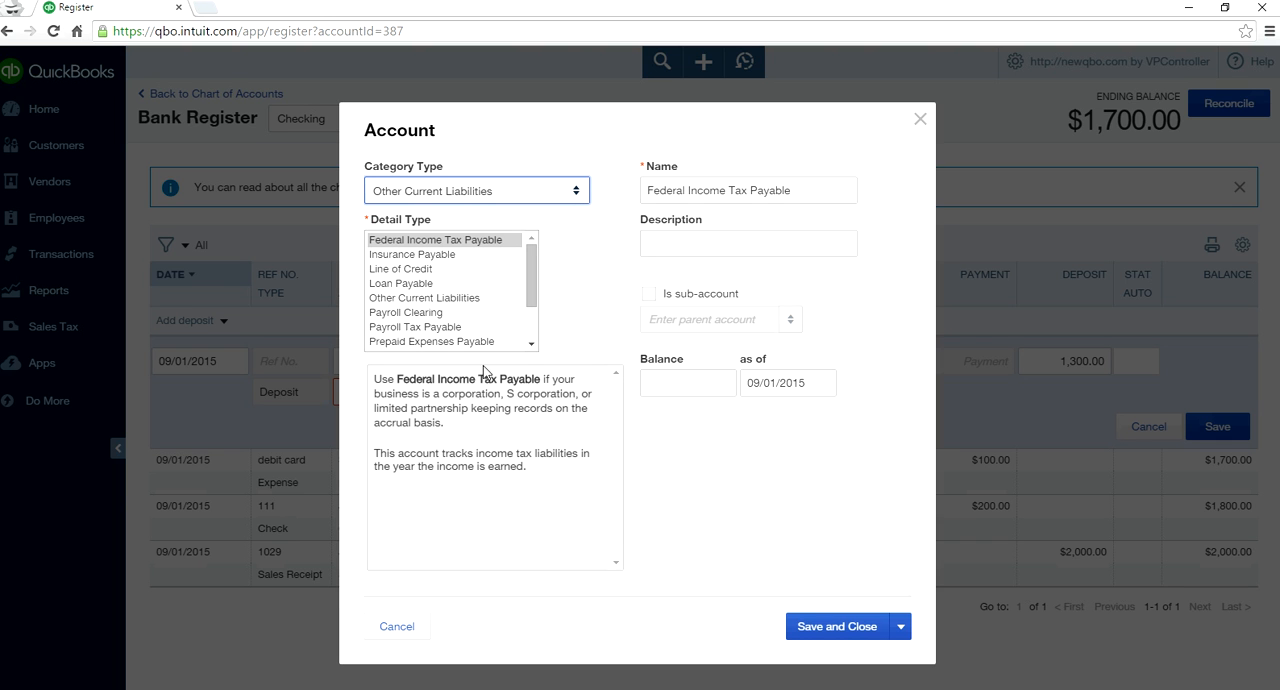
{"action": "left_click", "coordinate": [428, 300]}
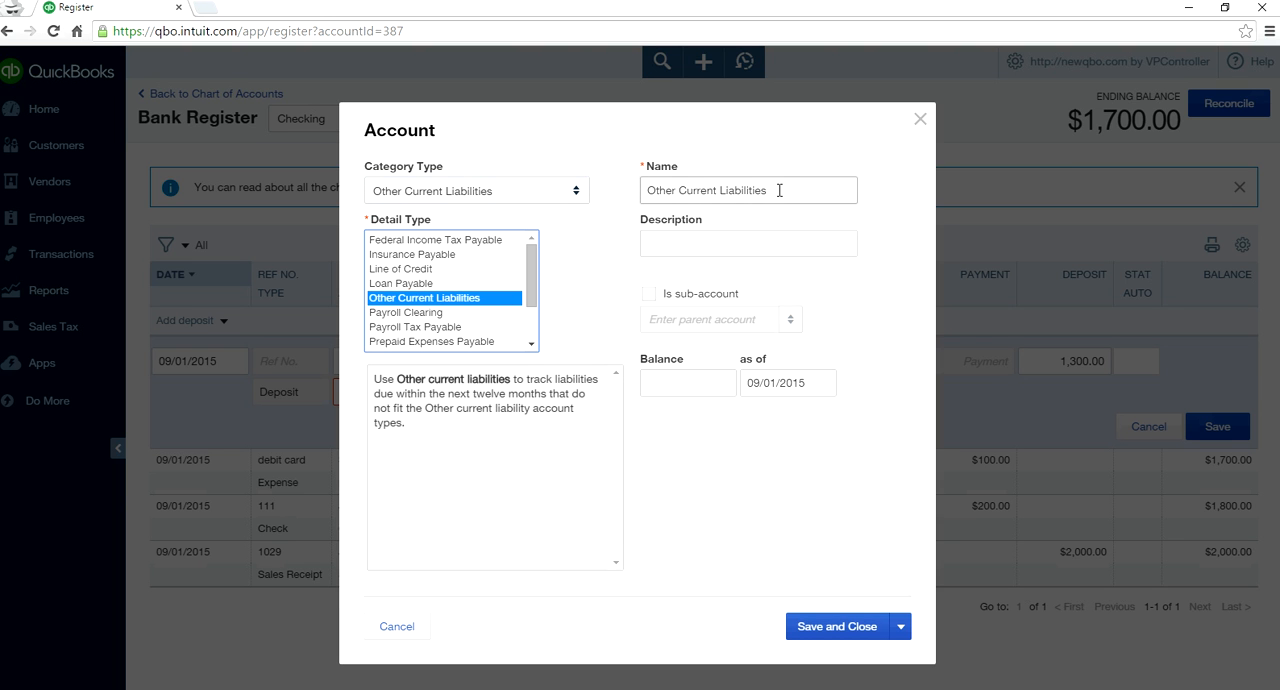
- Name the new account "Retainers or Customer Deposits", copy that name into its description, and save the account
{"action": "left_click_drag", "start_coordinate": [779, 190], "coordinate": [640, 160]}
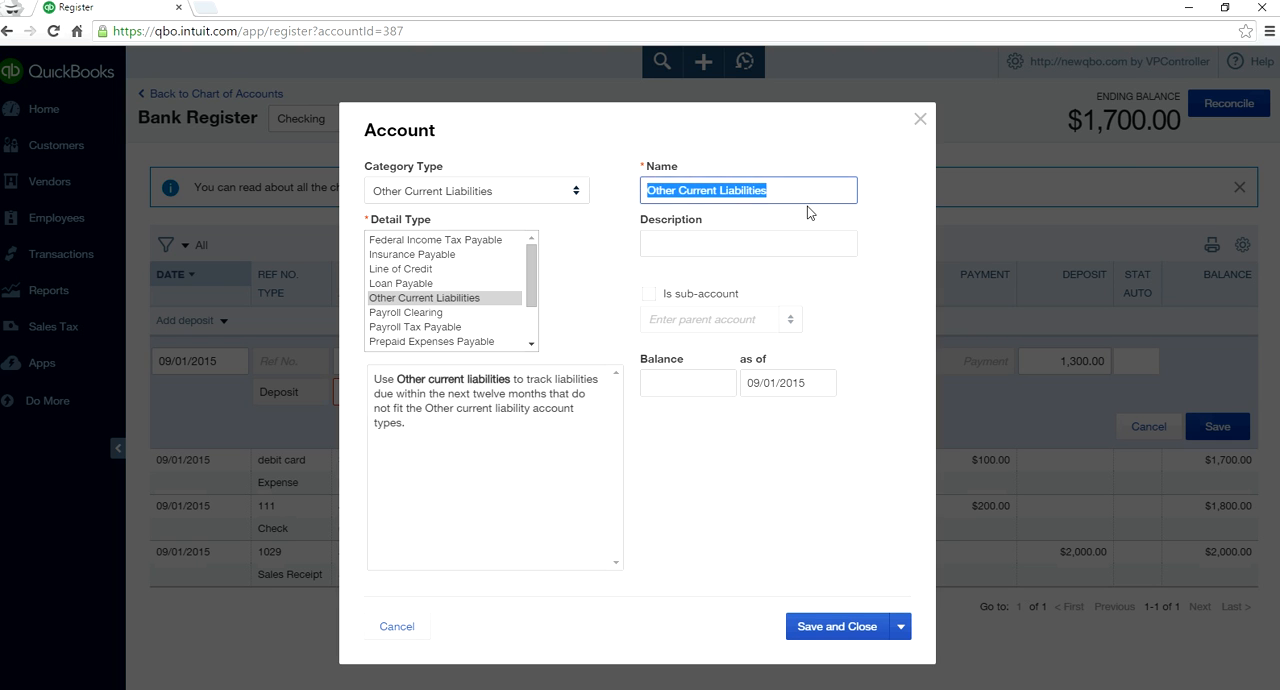
{"action": "key", "text": "BackSpace"}
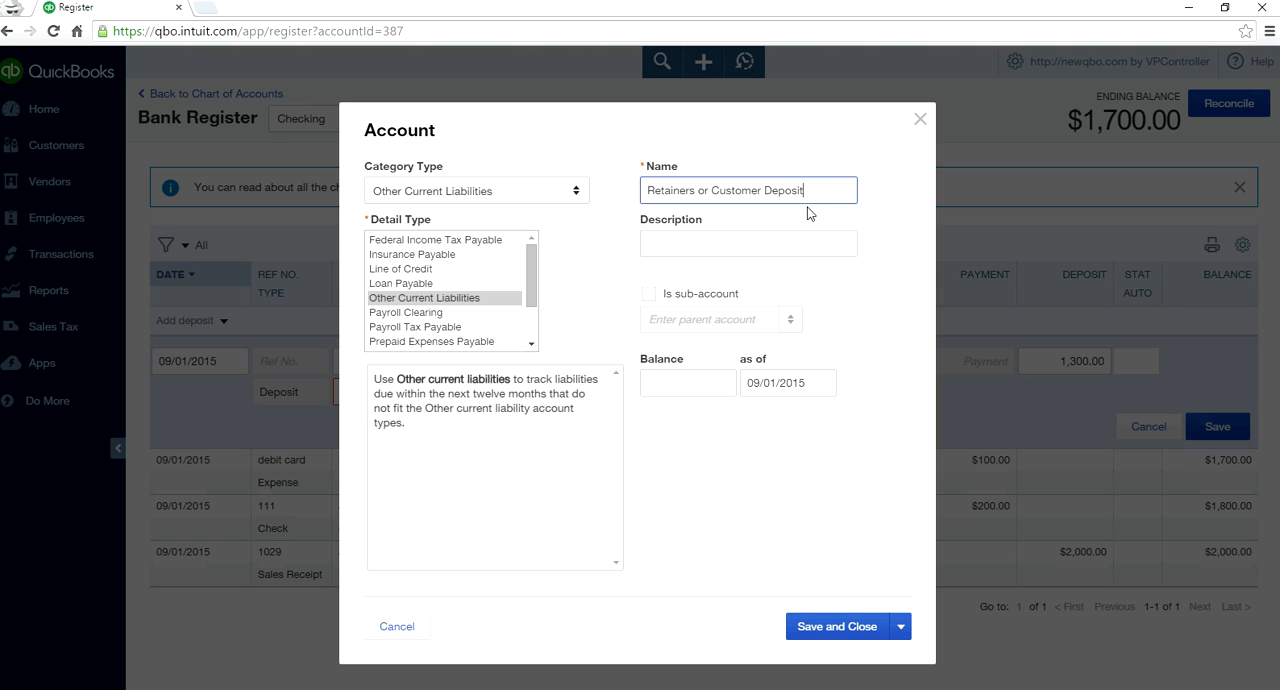
{"action": "left_click_drag", "start_coordinate": [817, 190], "coordinate": [623, 197]}
{"action": "right_click", "coordinate": [664, 181]}
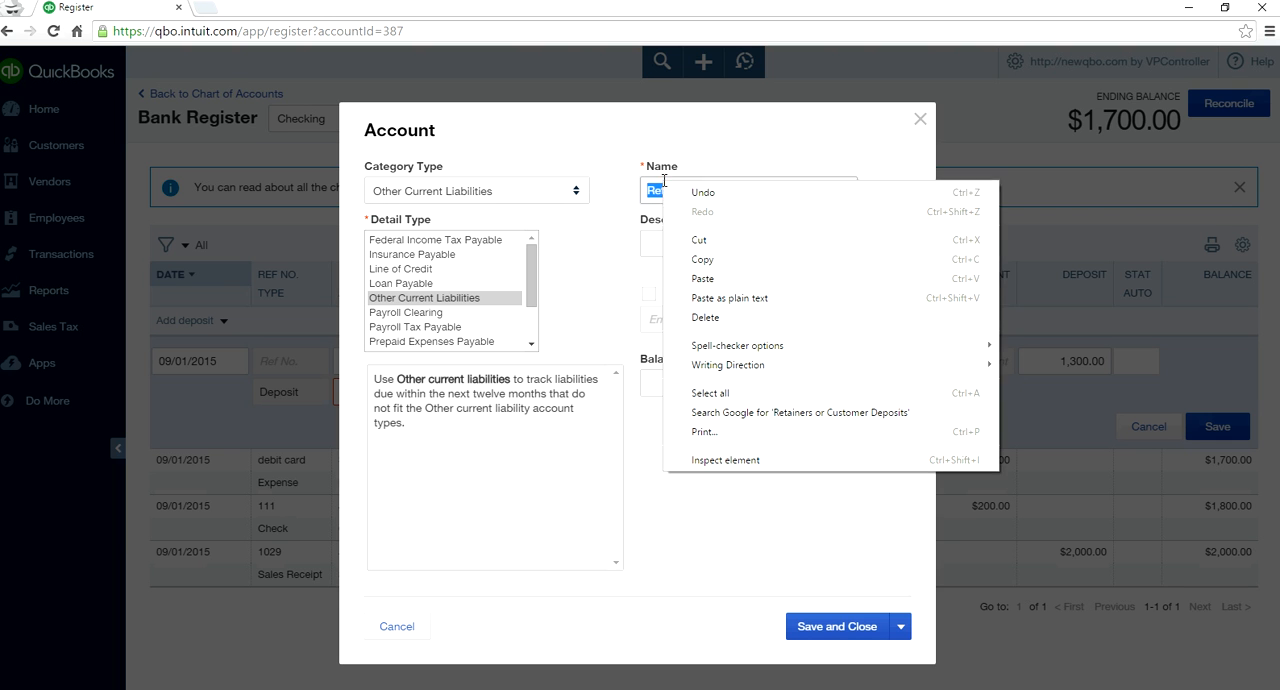
{"action": "left_click", "coordinate": [705, 259]}
{"action": "left_click", "coordinate": [698, 244]}
{"action": "right_click", "coordinate": [698, 244]}
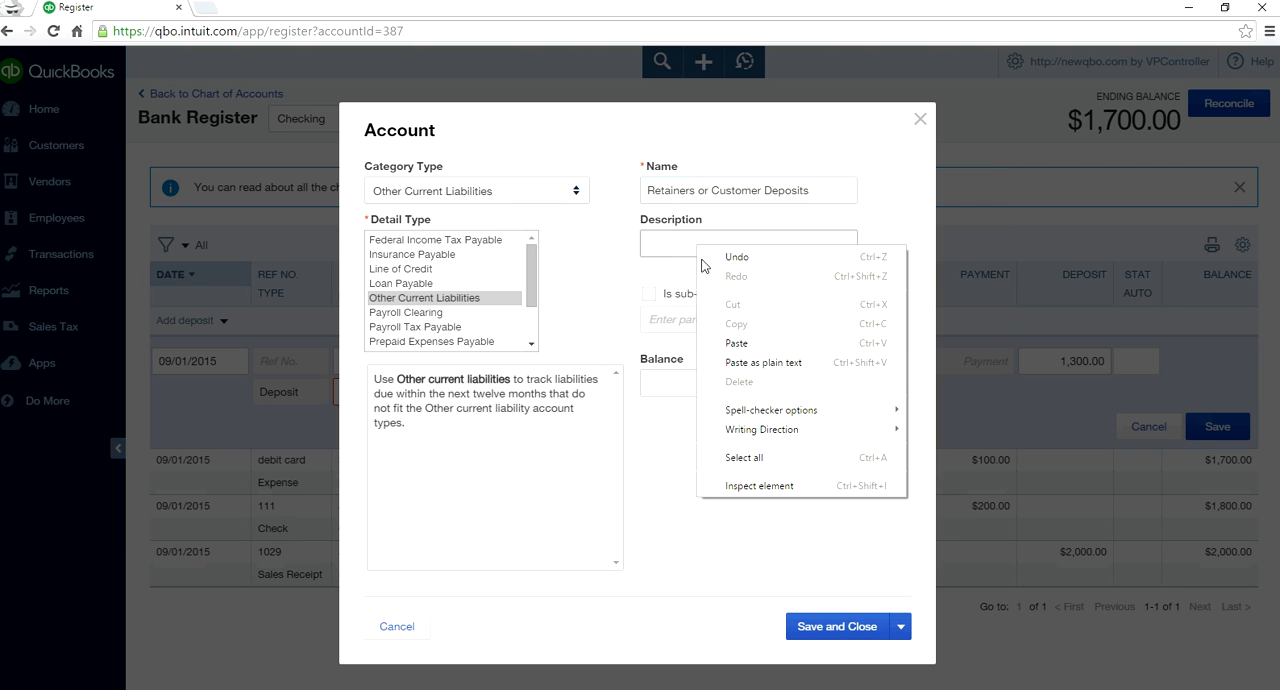
{"action": "left_click", "coordinate": [740, 340]}
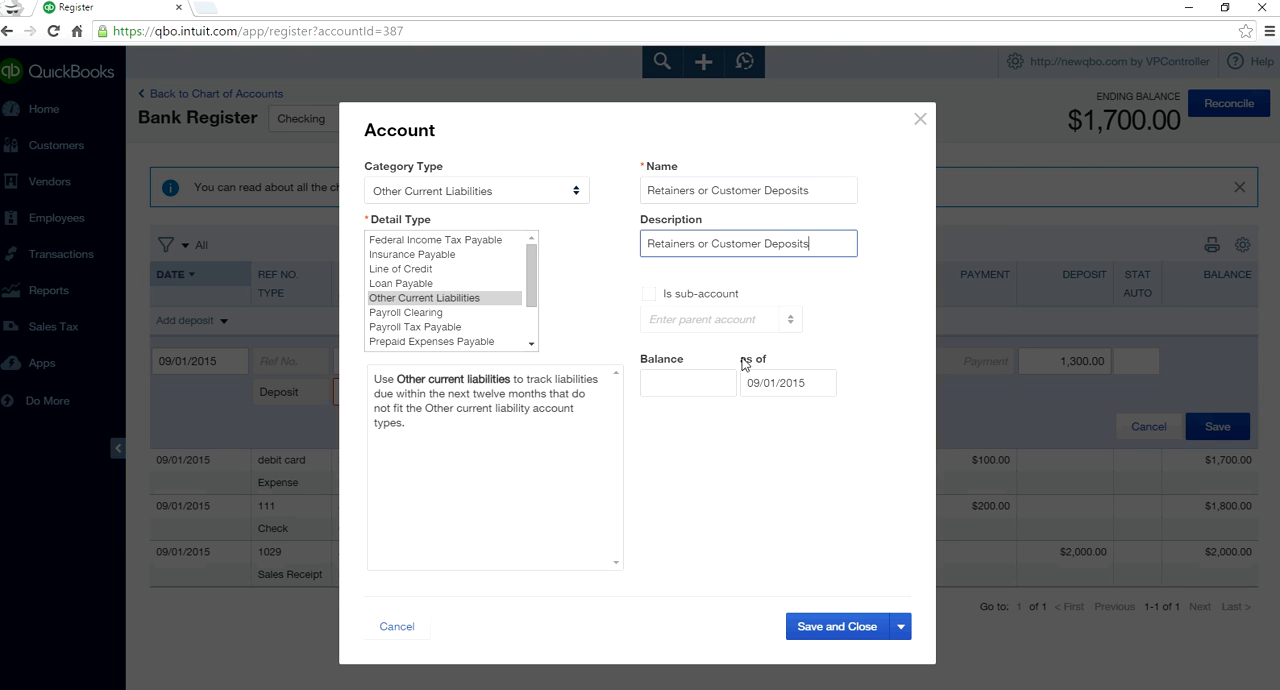
{"action": "left_click", "coordinate": [838, 632]}
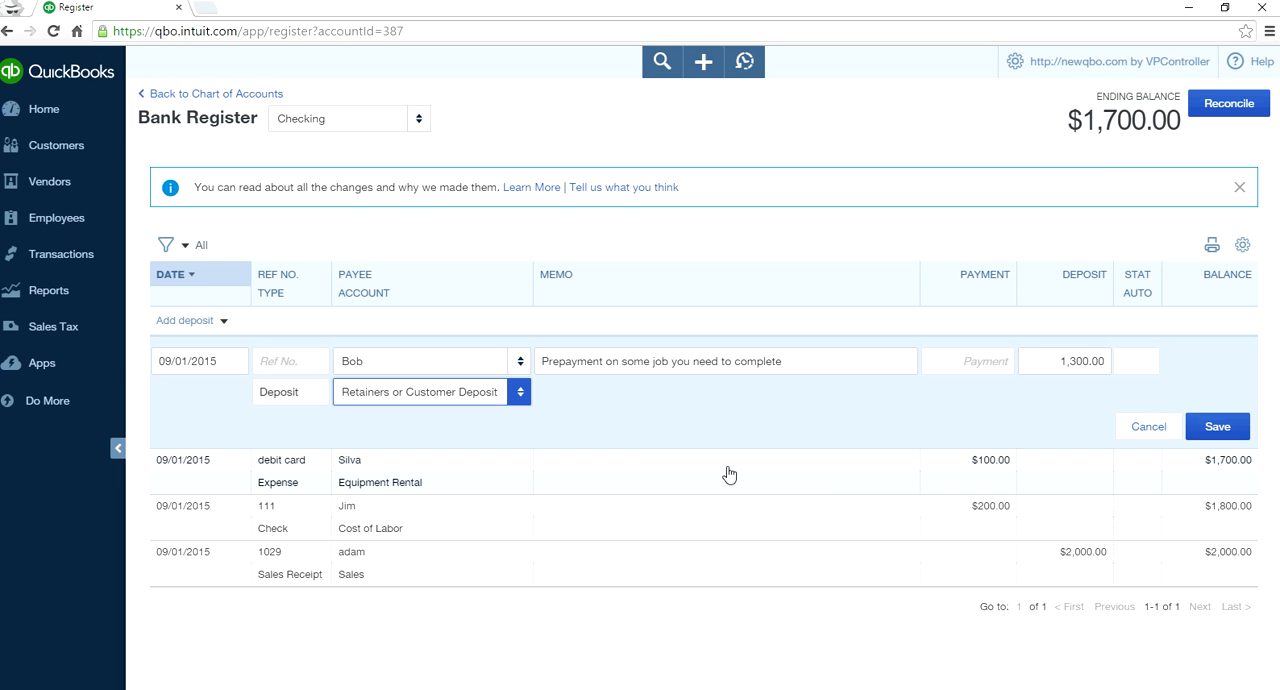
- Switch the deposit's account back to Accounts Receivable (A/R) and save the deposit
{"action": "left_click", "coordinate": [520, 392]}
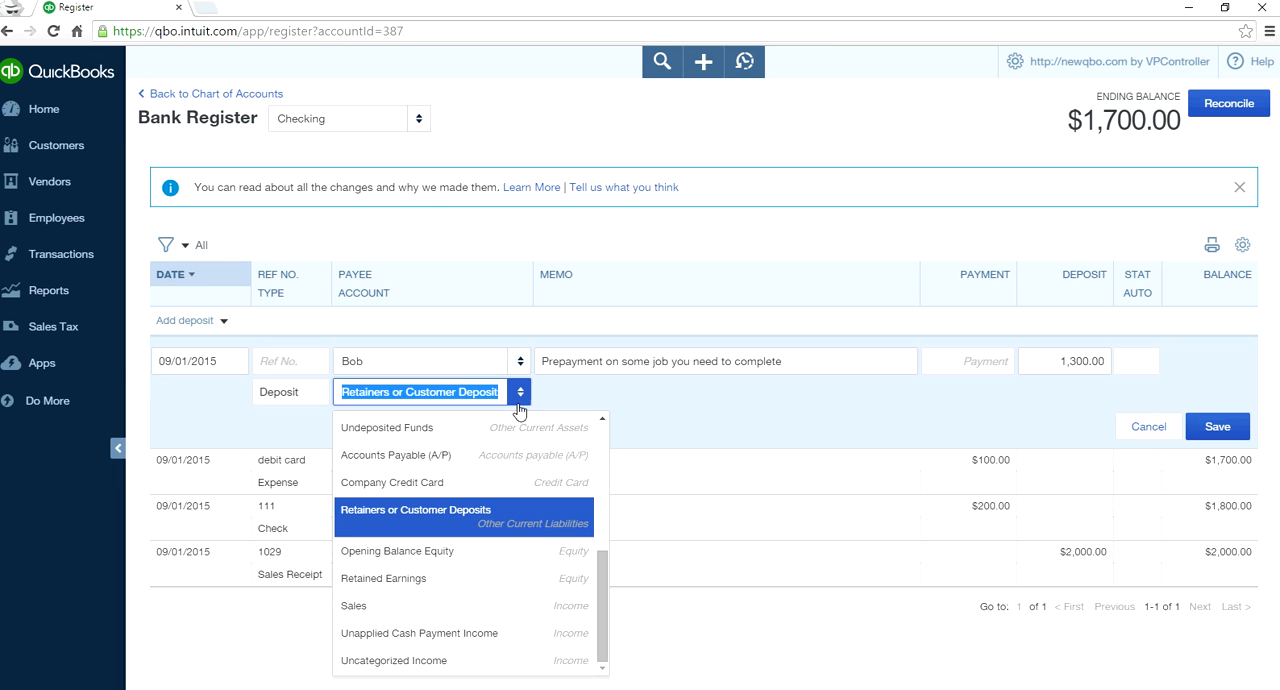
{"action": "scroll", "coordinate": [599, 441], "scroll_direction": "up", "scroll_amount": 5}
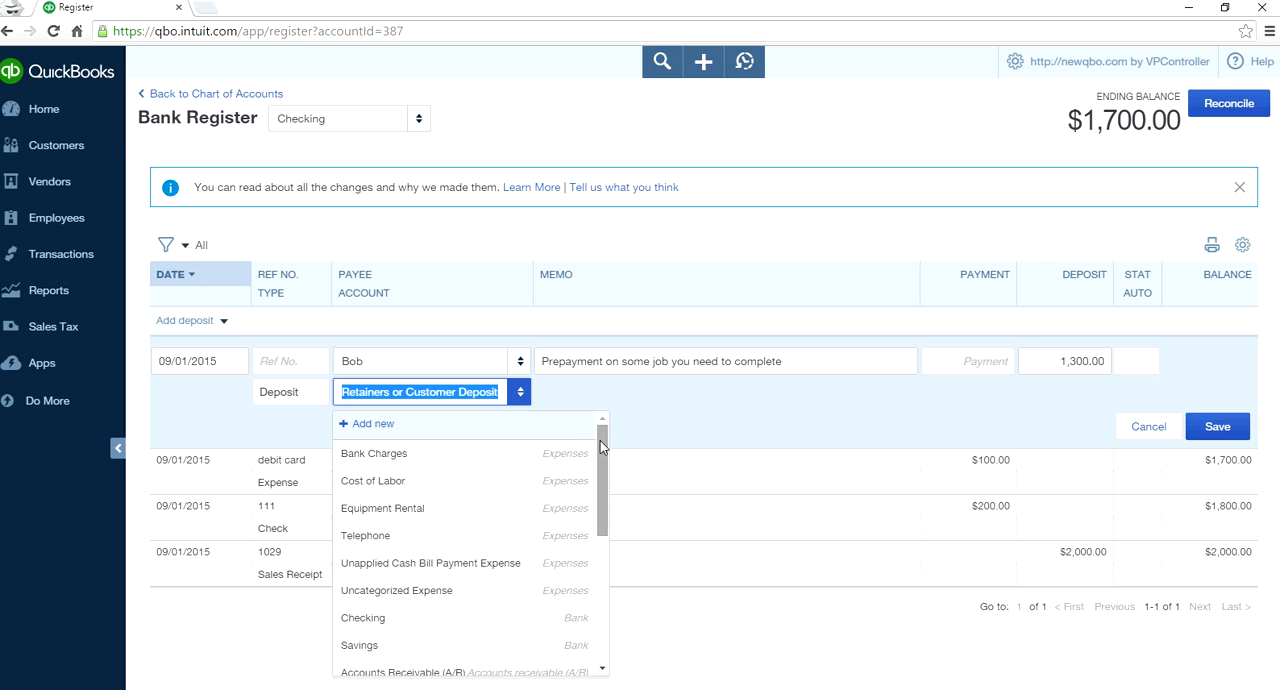
{"action": "scroll", "coordinate": [607, 568], "scroll_direction": "down", "scroll_amount": 1}
{"action": "scroll", "coordinate": [607, 568], "scroll_direction": "down", "scroll_amount": 1}
{"action": "left_click", "coordinate": [560, 566]}
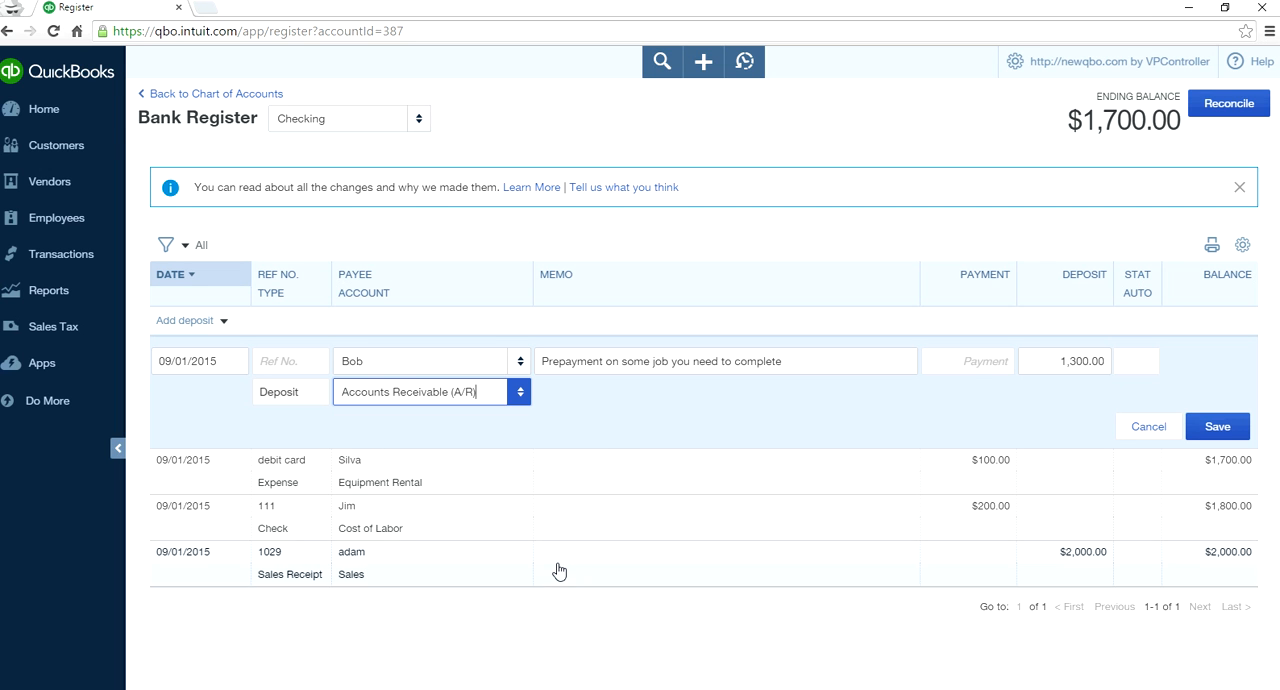
{"action": "left_click", "coordinate": [1212, 430]}
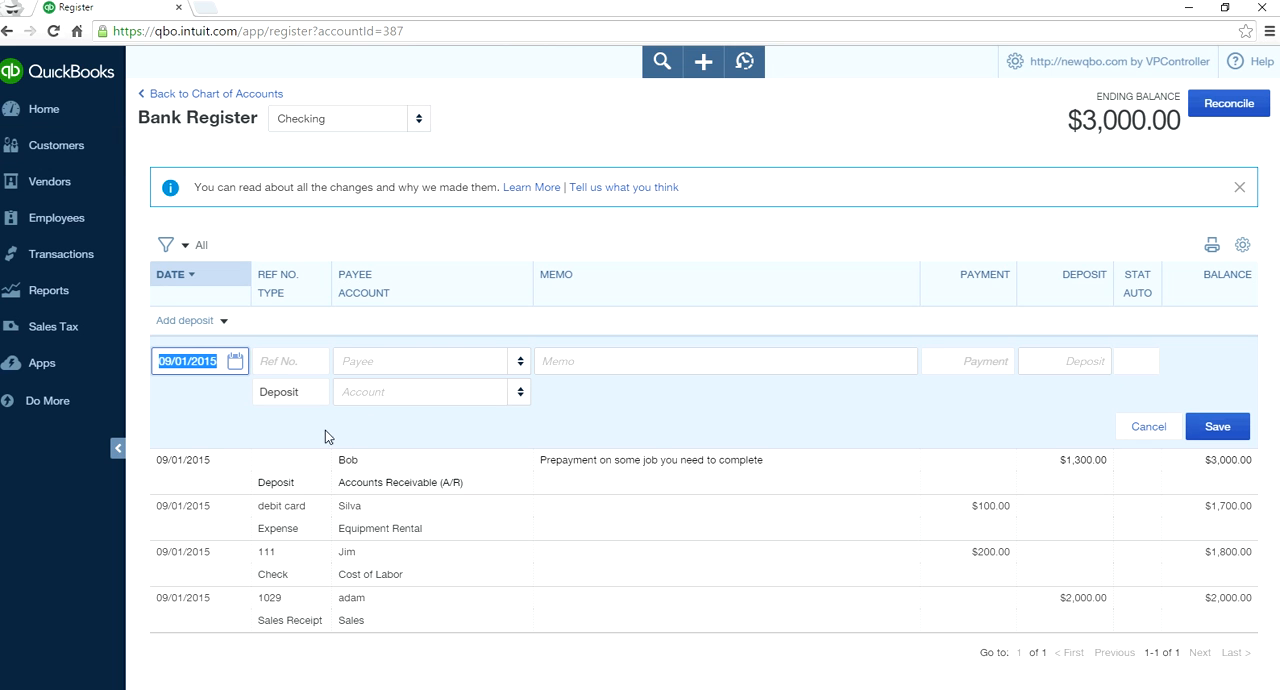
- Open the record of the customer who made the deposit and start a new invoice for them
{"action": "left_click", "coordinate": [55, 148]}
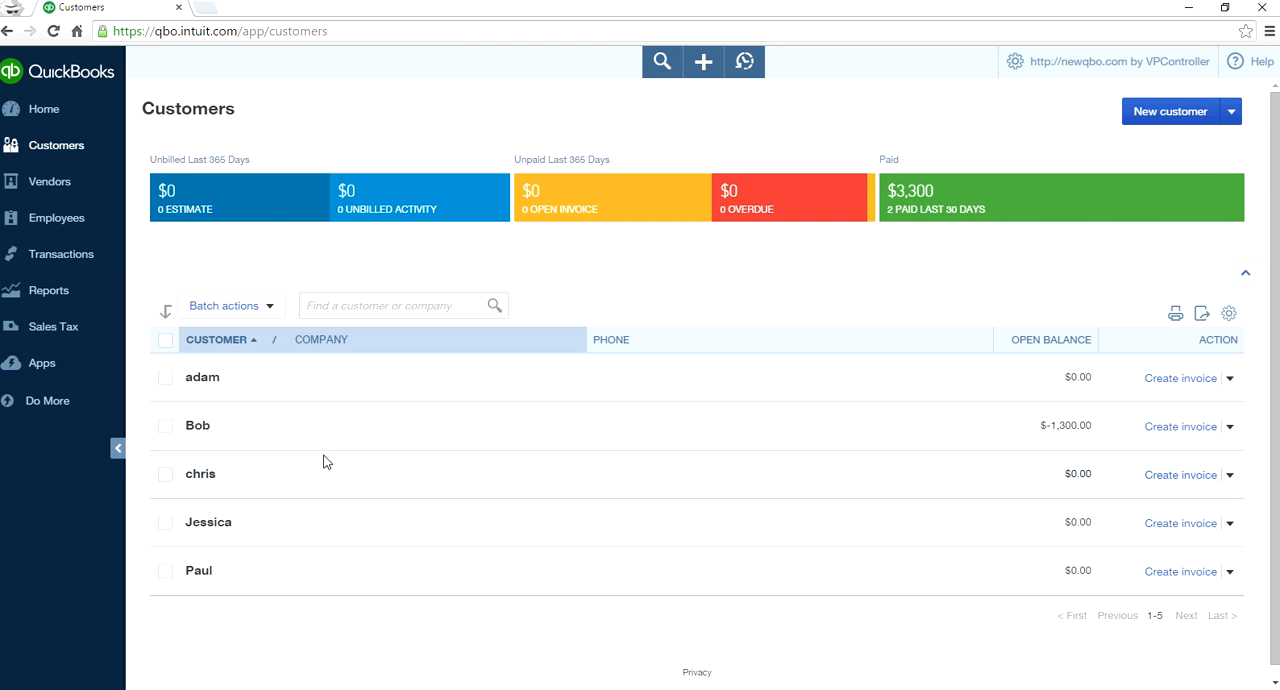
{"action": "left_click", "coordinate": [195, 428]}
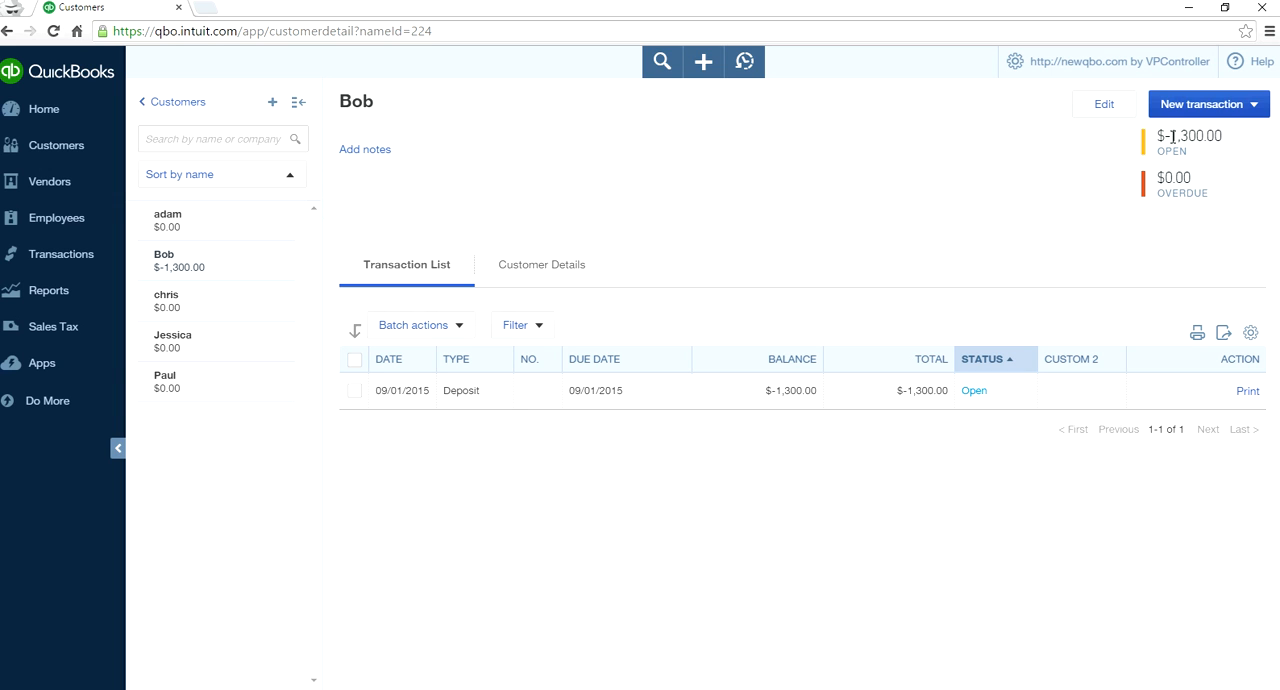
{"action": "left_click", "coordinate": [1249, 106]}
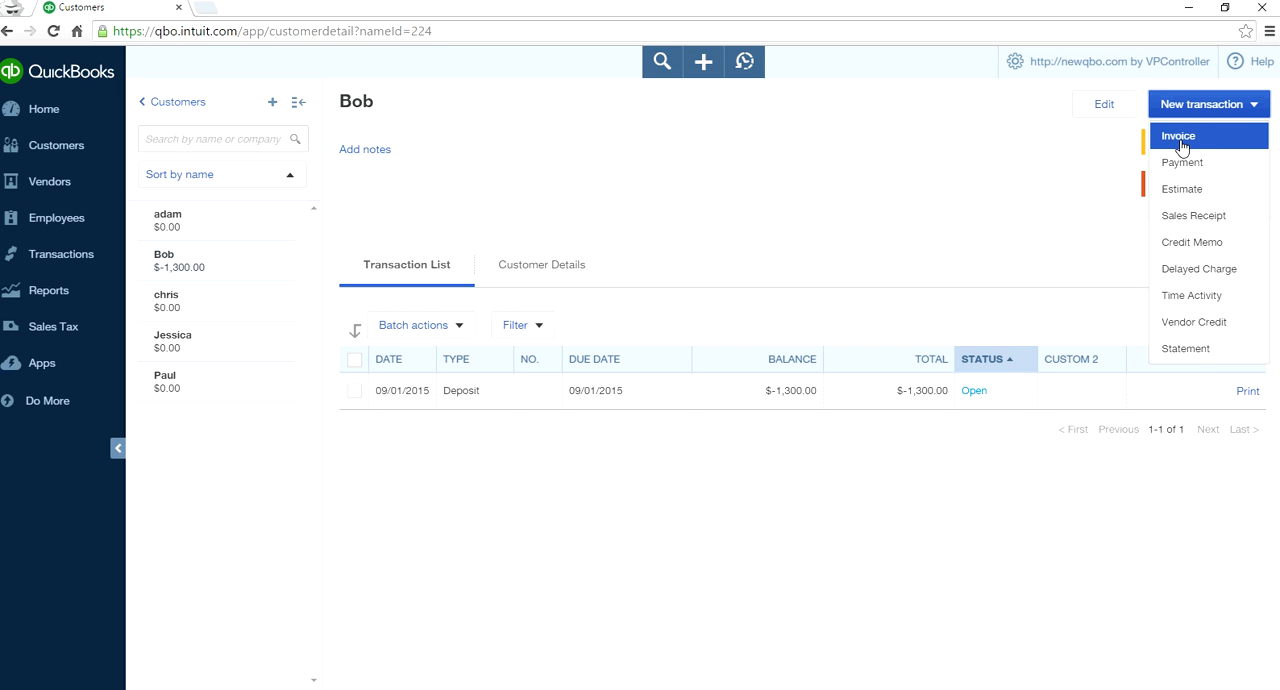
{"action": "left_click", "coordinate": [1181, 140]}
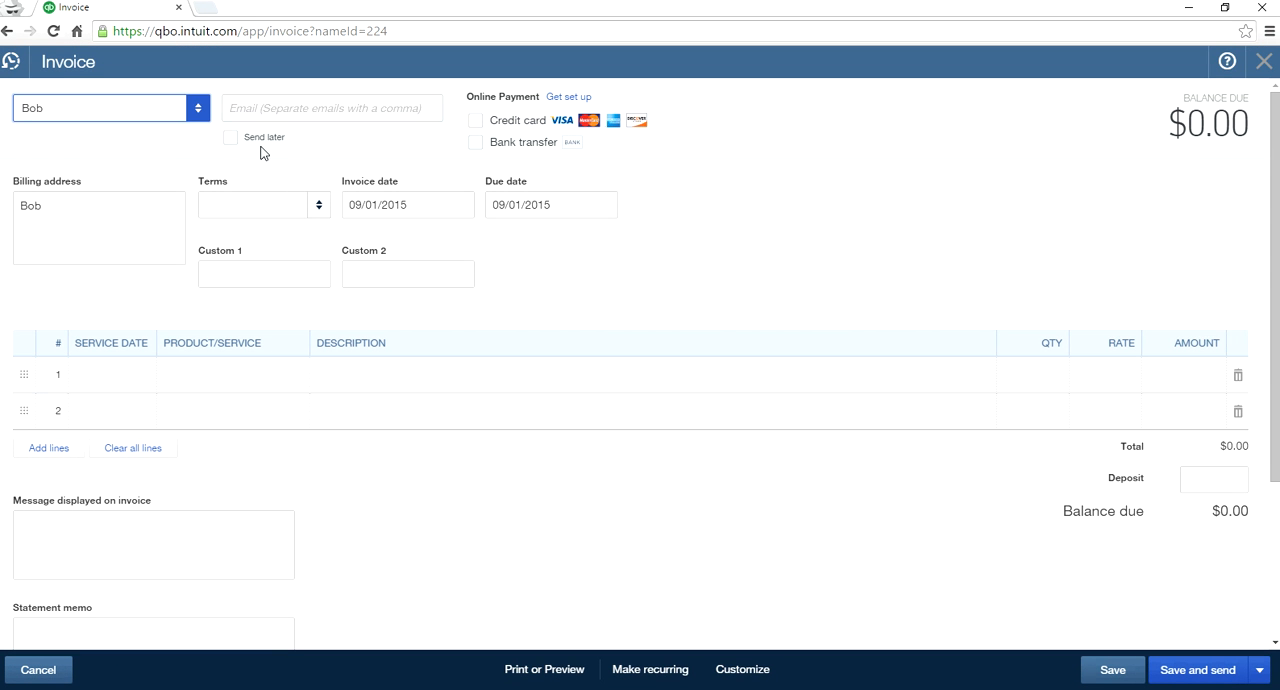
- Fill the invoice's first line with the Sales product/service at a rate of 1,300
{"action": "left_click", "coordinate": [212, 370]}
{"action": "left_click", "coordinate": [291, 383]}
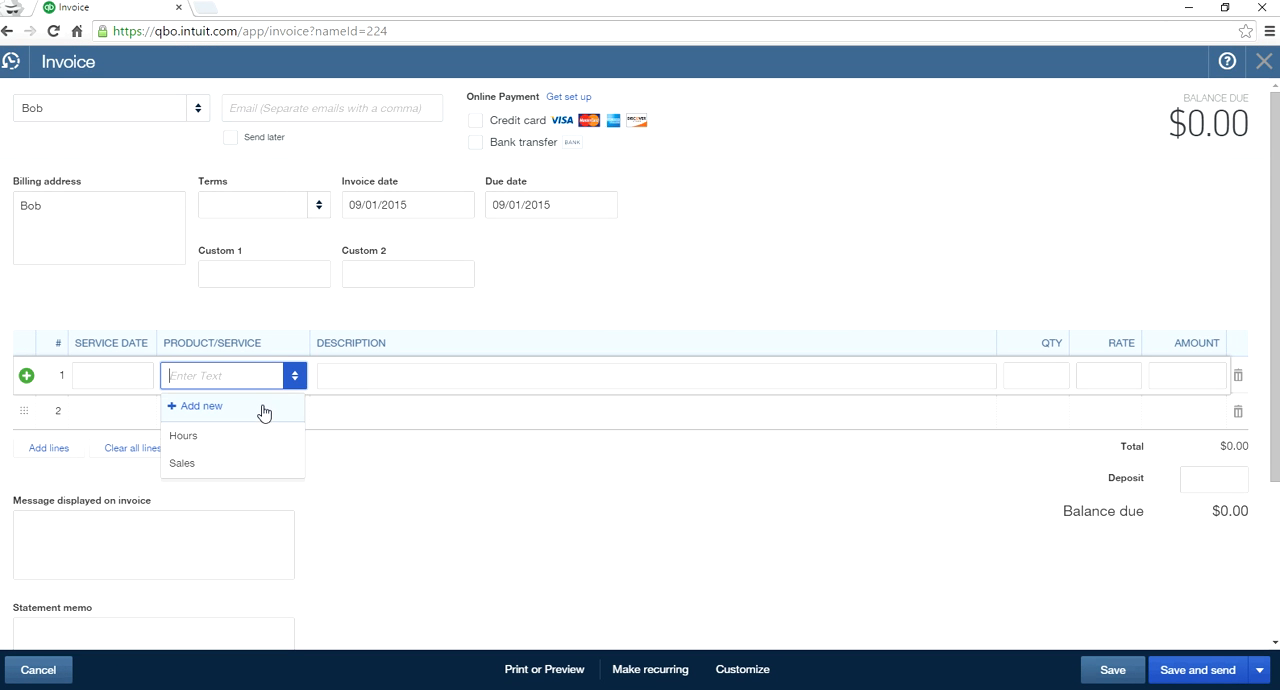
{"action": "left_click", "coordinate": [230, 466]}
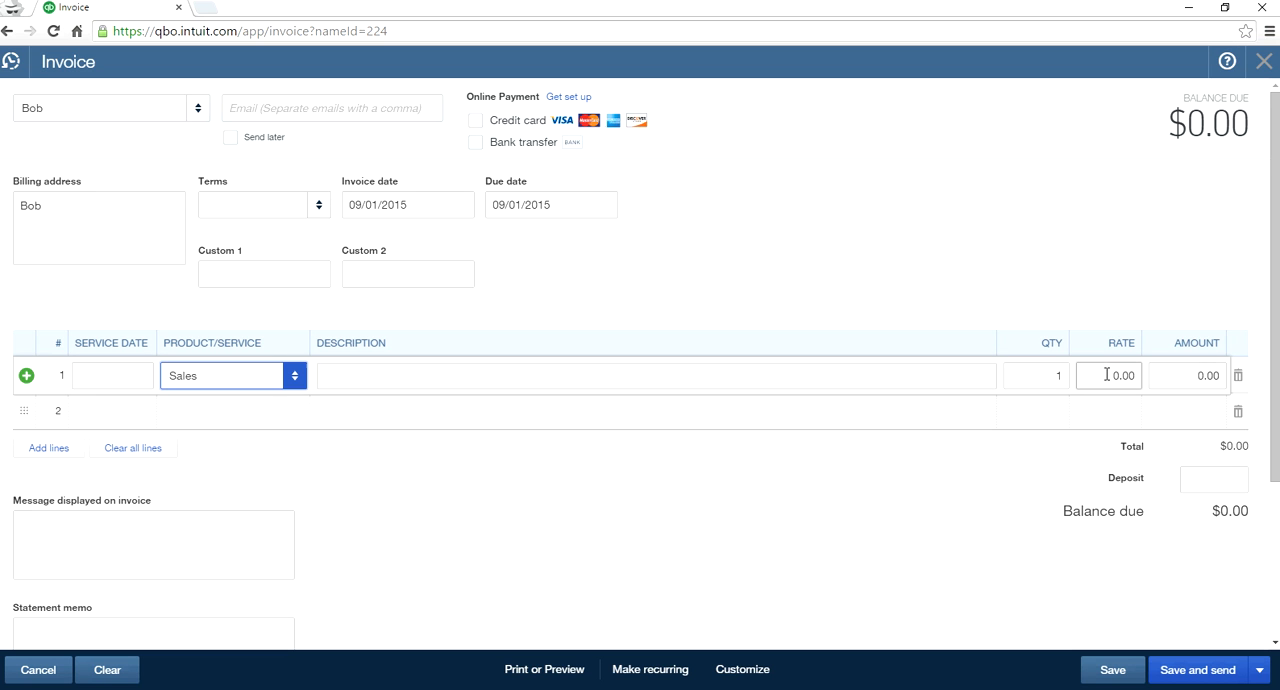
{"action": "left_click", "coordinate": [1141, 376]}
{"action": "type", "text": "1,3"}
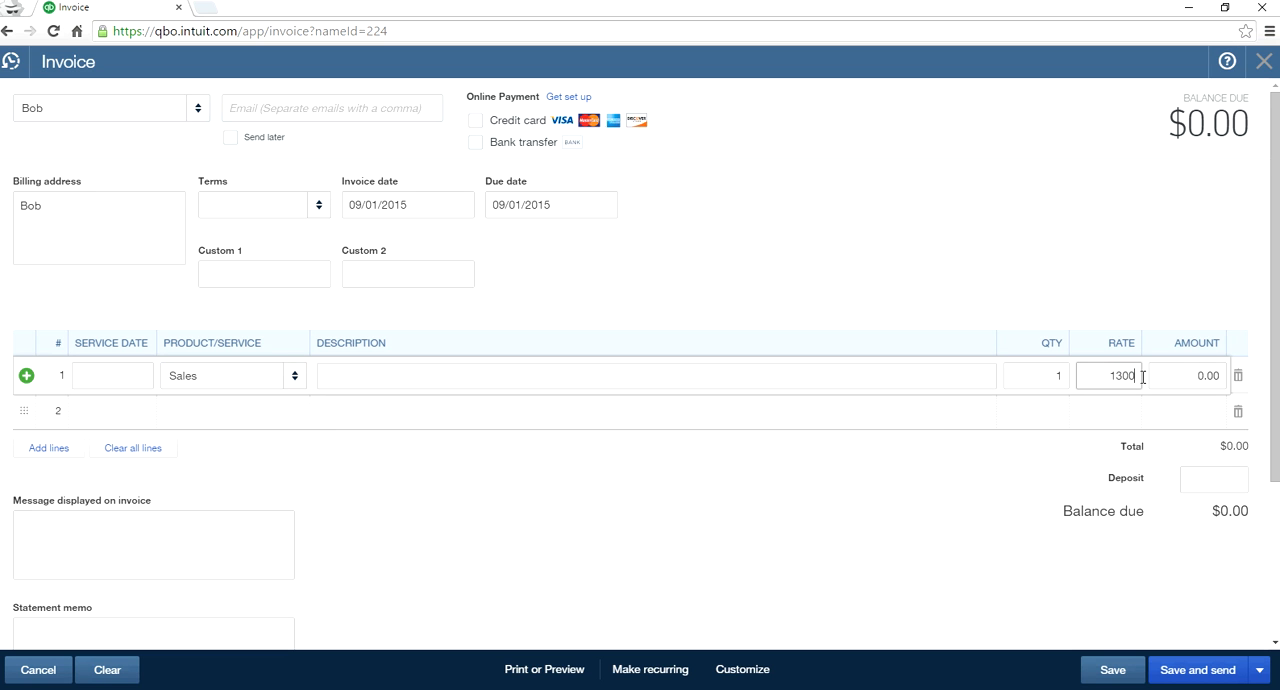
{"action": "type", "text": "00"}
{"action": "key", "text": "Tab"}
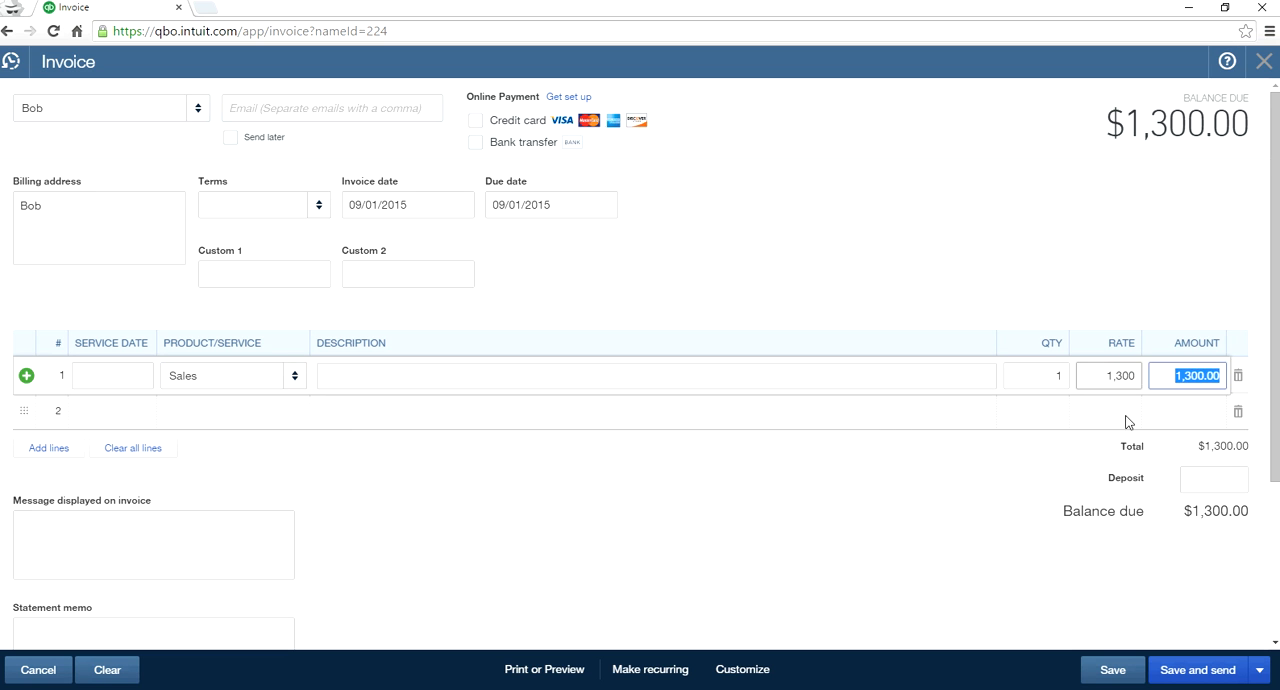
- Save and close the invoice, and record a received payment that applies the customer's 1,300.00 deposit credit to it
{"action": "left_click", "coordinate": [1258, 671]}
{"action": "left_click", "coordinate": [1184, 642]}
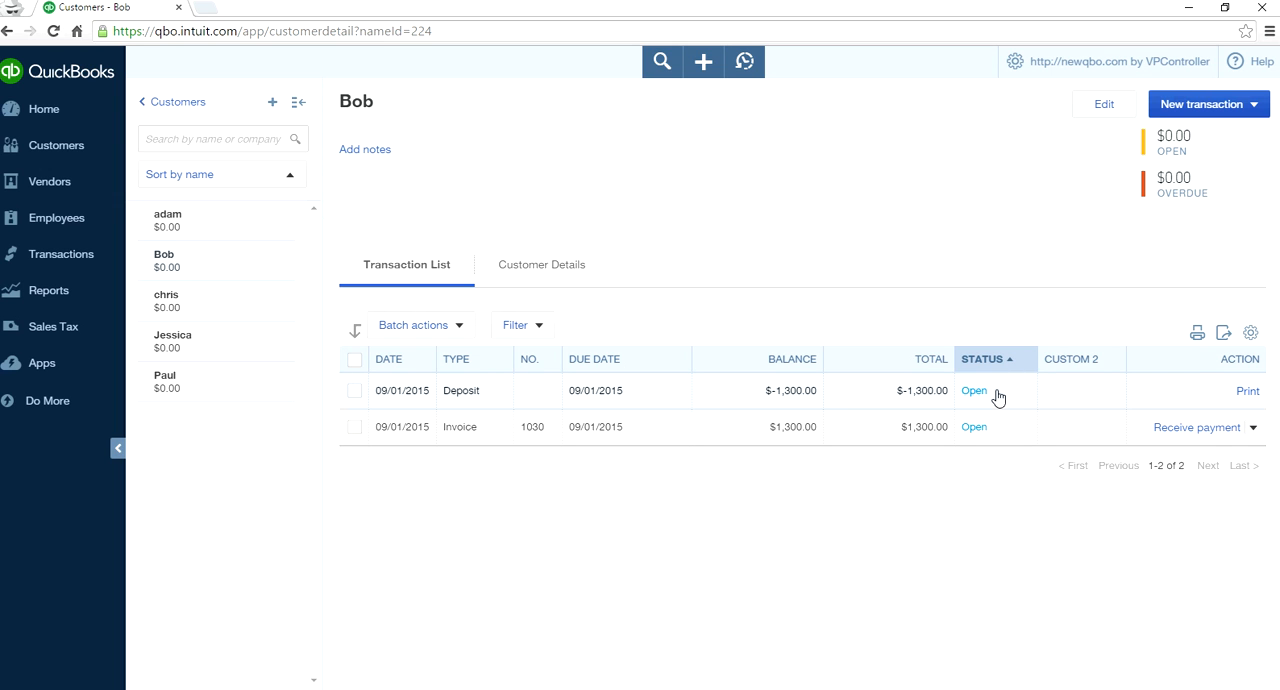
{"action": "left_click", "coordinate": [1162, 428]}
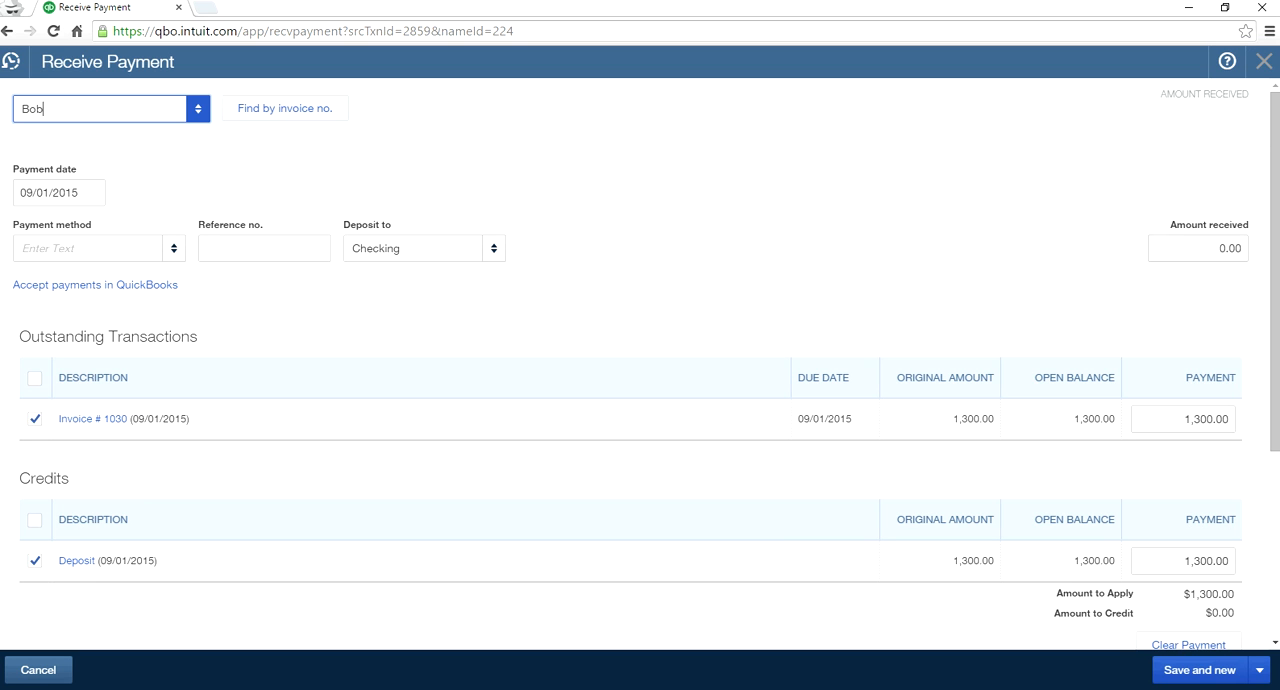
{"action": "left_click", "coordinate": [1261, 675]}
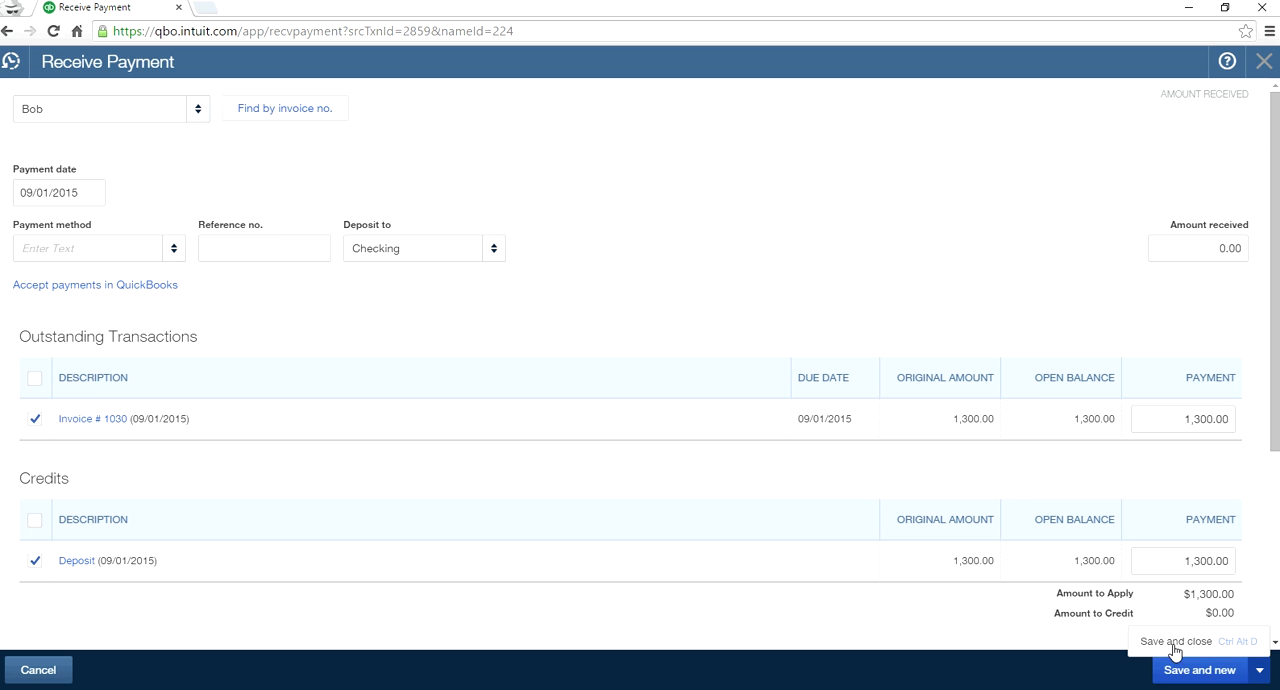
{"action": "left_click", "coordinate": [1176, 641]}
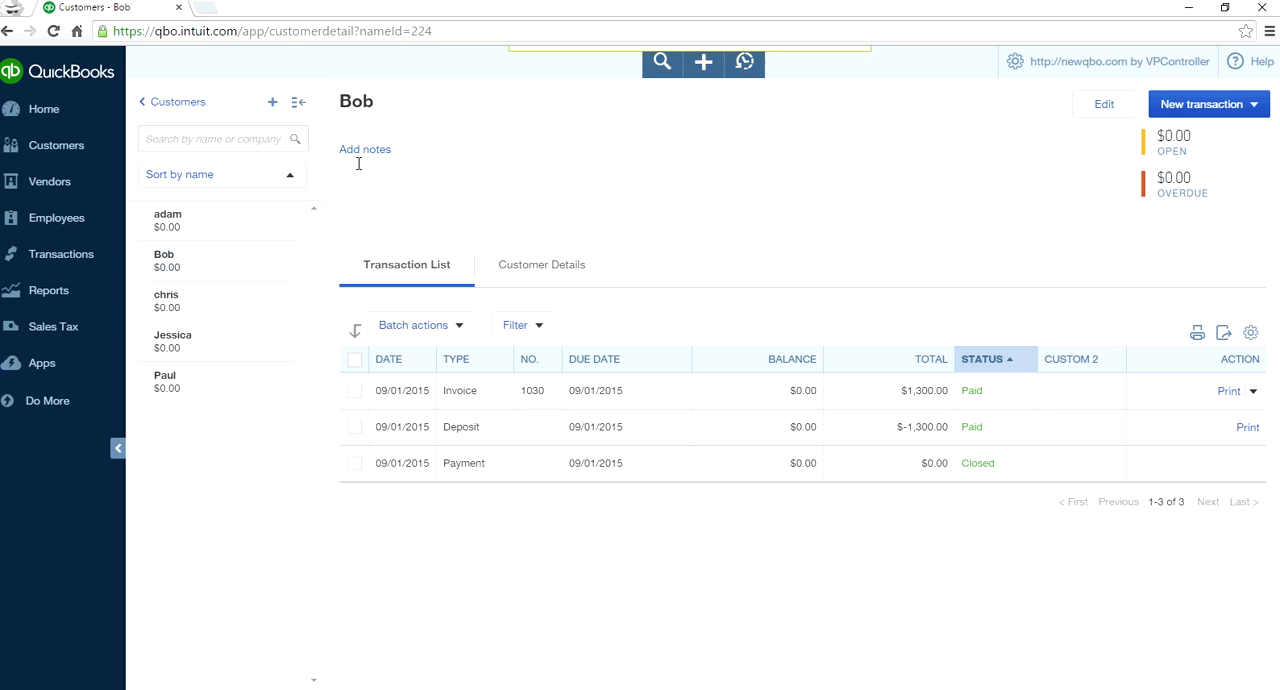
- Open the Checking account's register from the chart of accounts
{"action": "mouse_move", "coordinate": [57, 262]}
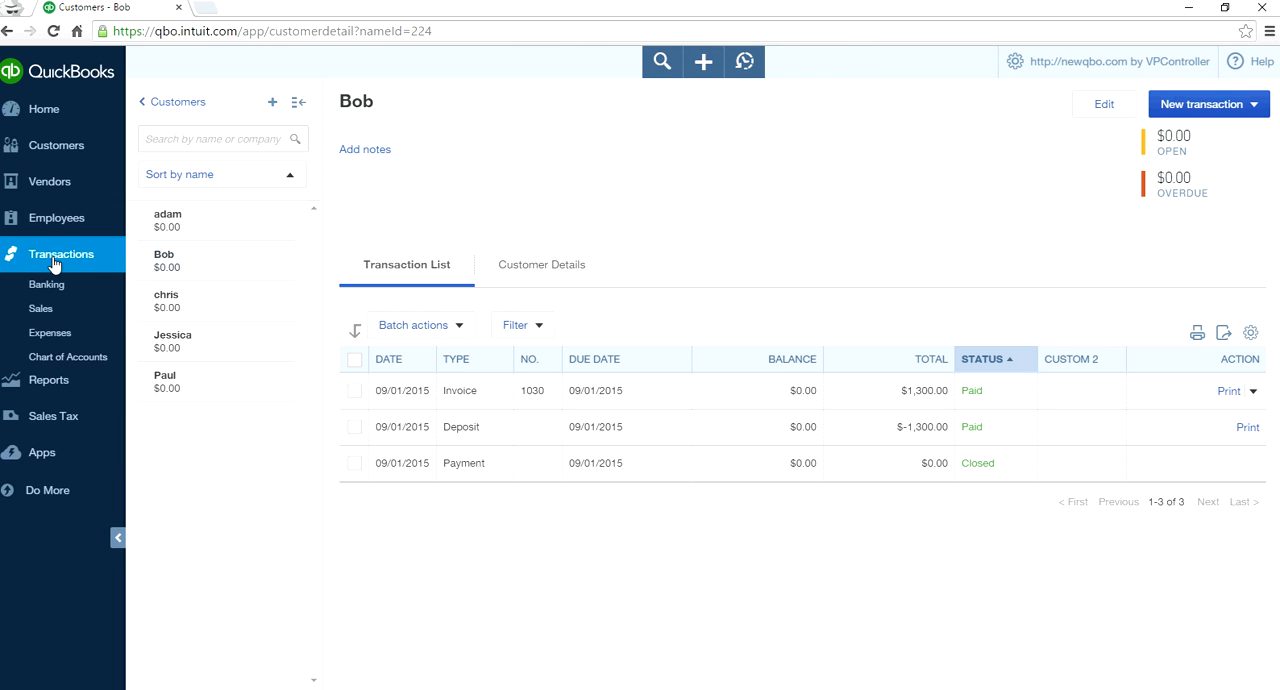
{"action": "left_click", "coordinate": [60, 360]}
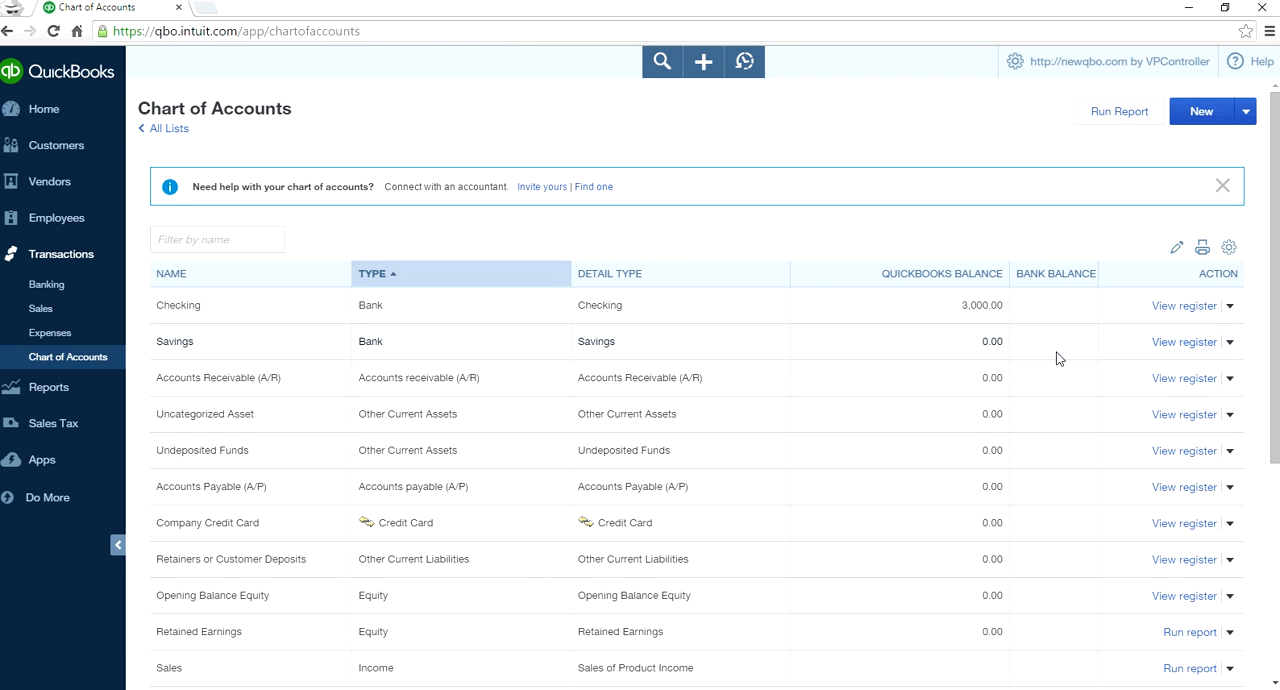
{"action": "left_click", "coordinate": [1172, 307]}
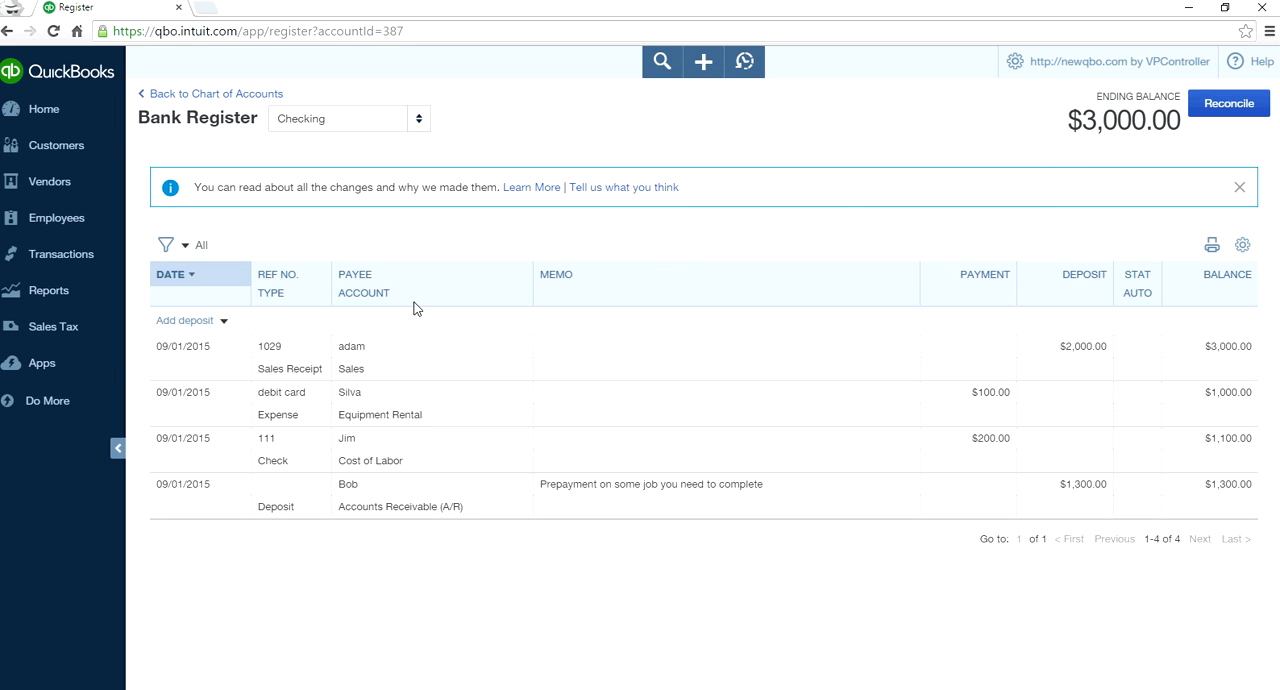
- Add a refund with a payment of 200.00 to the customer of the $2,000.00 sales receipt and save it
{"action": "left_click", "coordinate": [222, 320]}
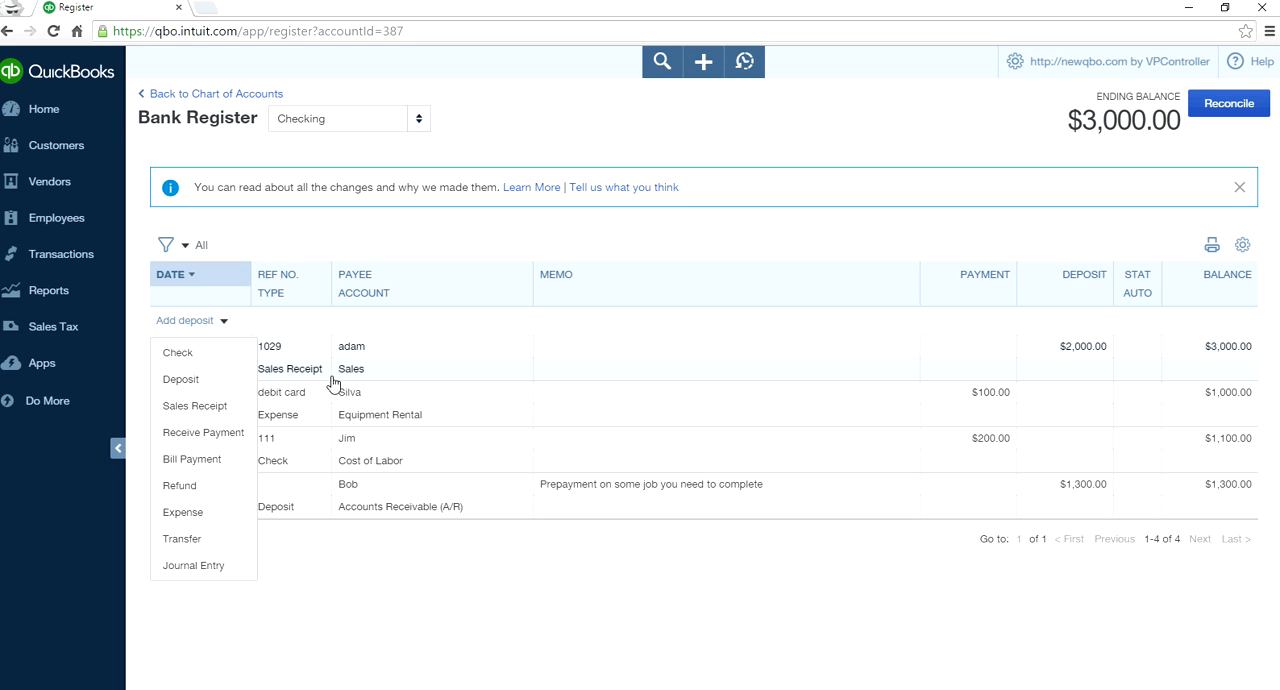
{"action": "left_click", "coordinate": [182, 488]}
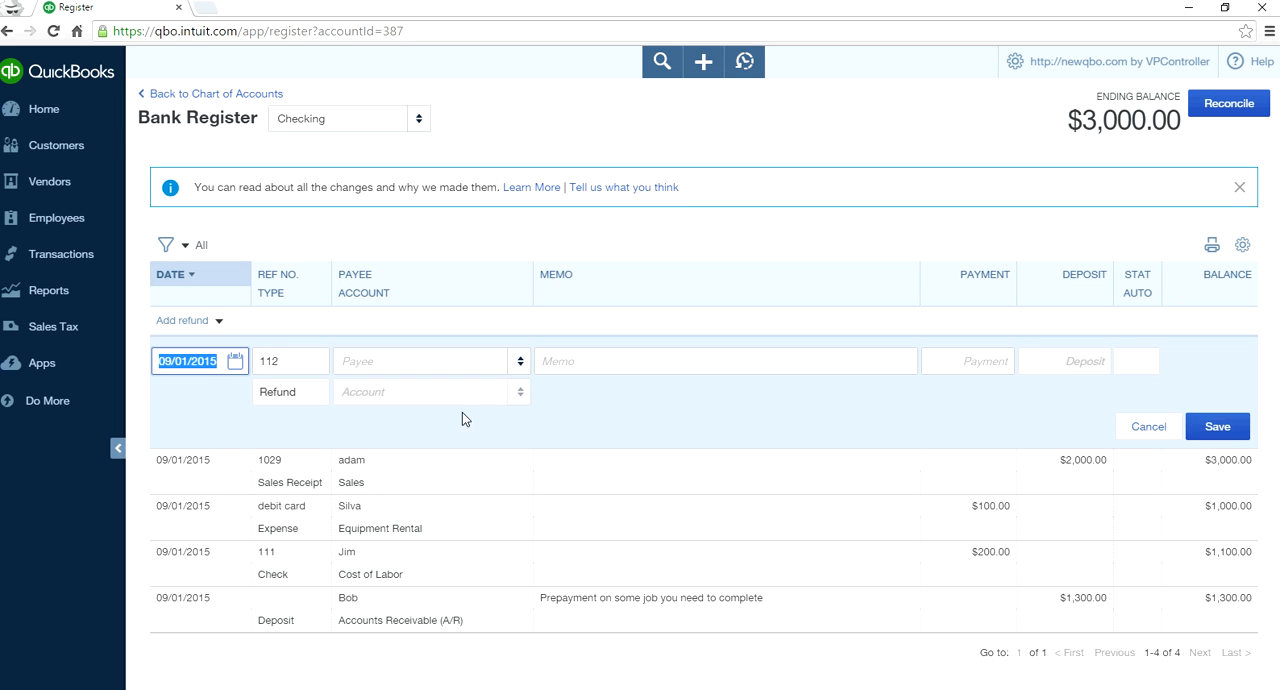
{"action": "left_click", "coordinate": [518, 361]}
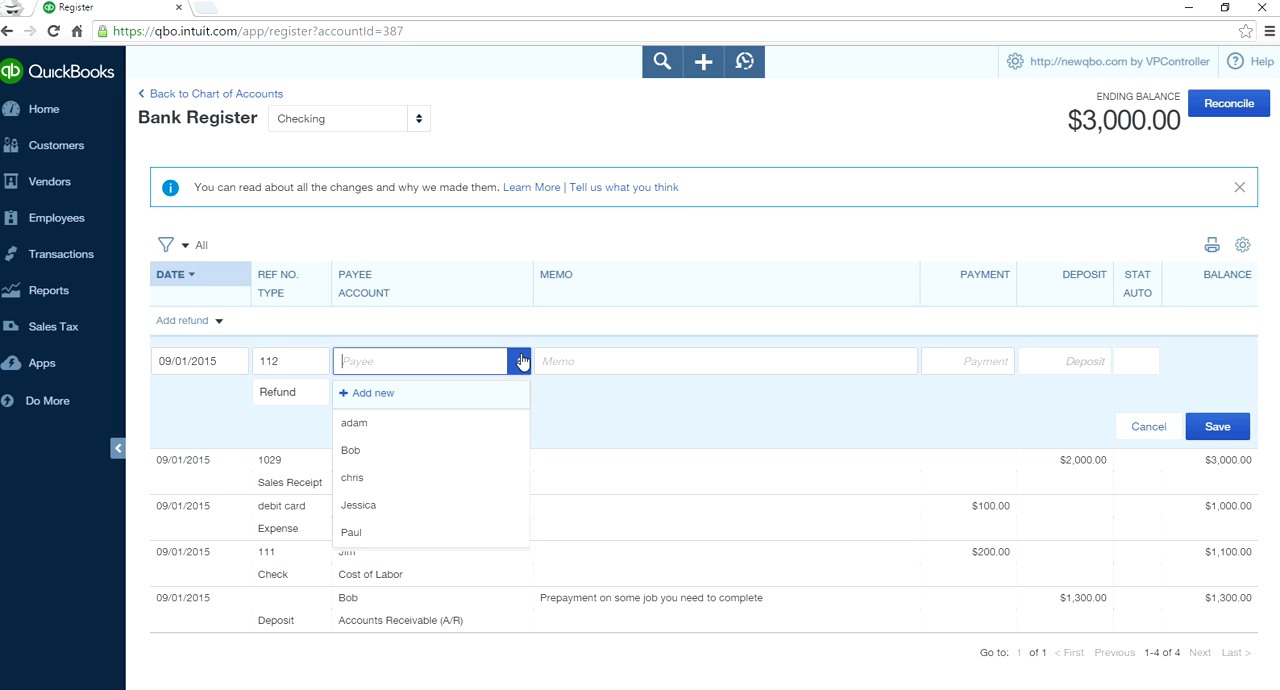
{"action": "left_click", "coordinate": [456, 423]}
{"action": "left_click", "coordinate": [966, 363]}
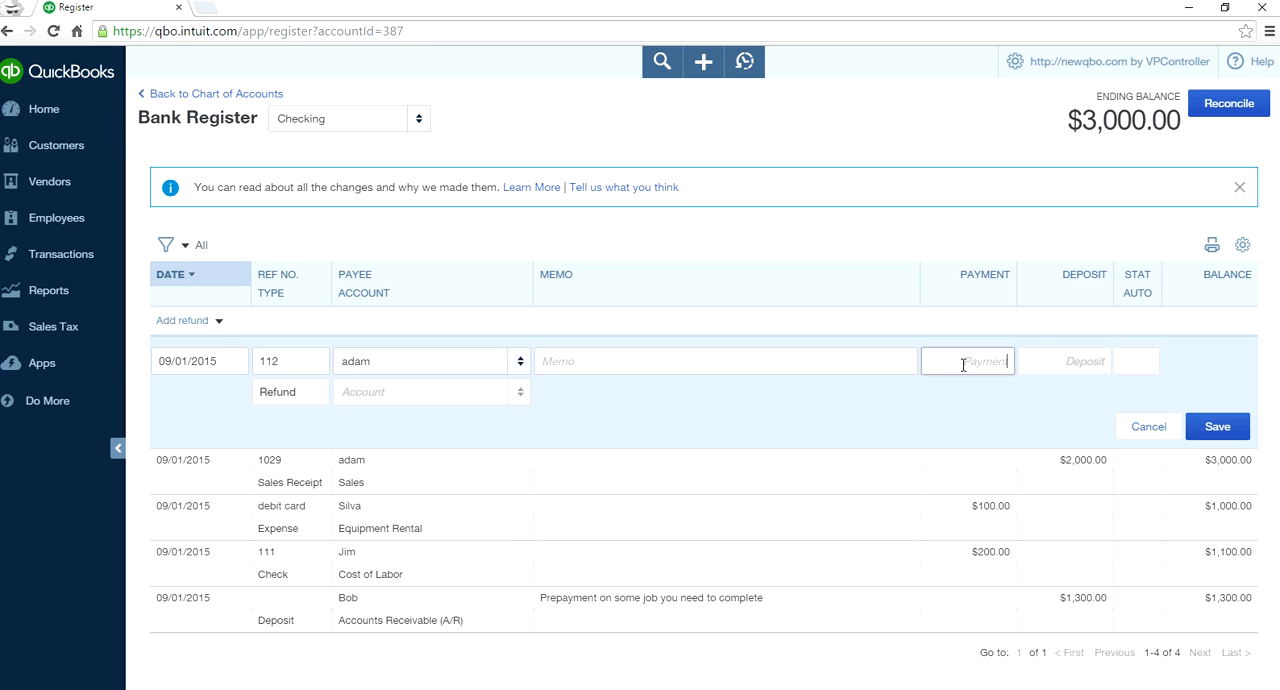
{"action": "type", "text": "200."}
{"action": "left_click", "coordinate": [900, 397]}
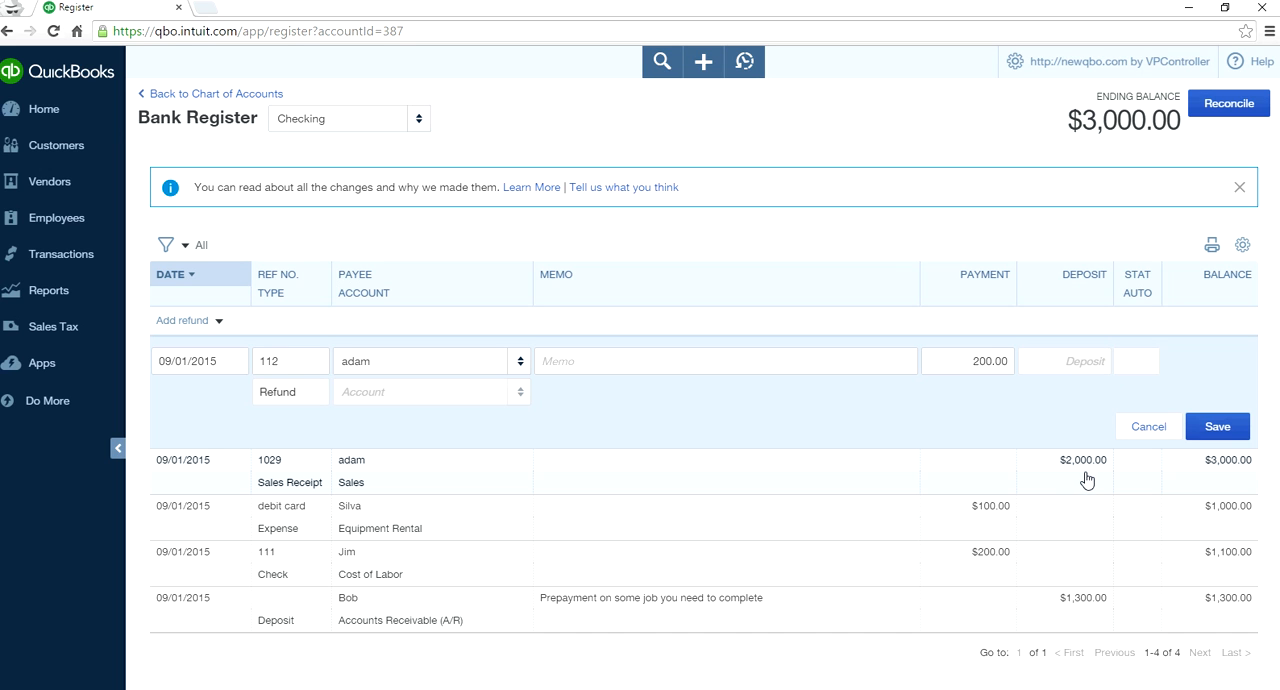
{"action": "left_click", "coordinate": [986, 361]}
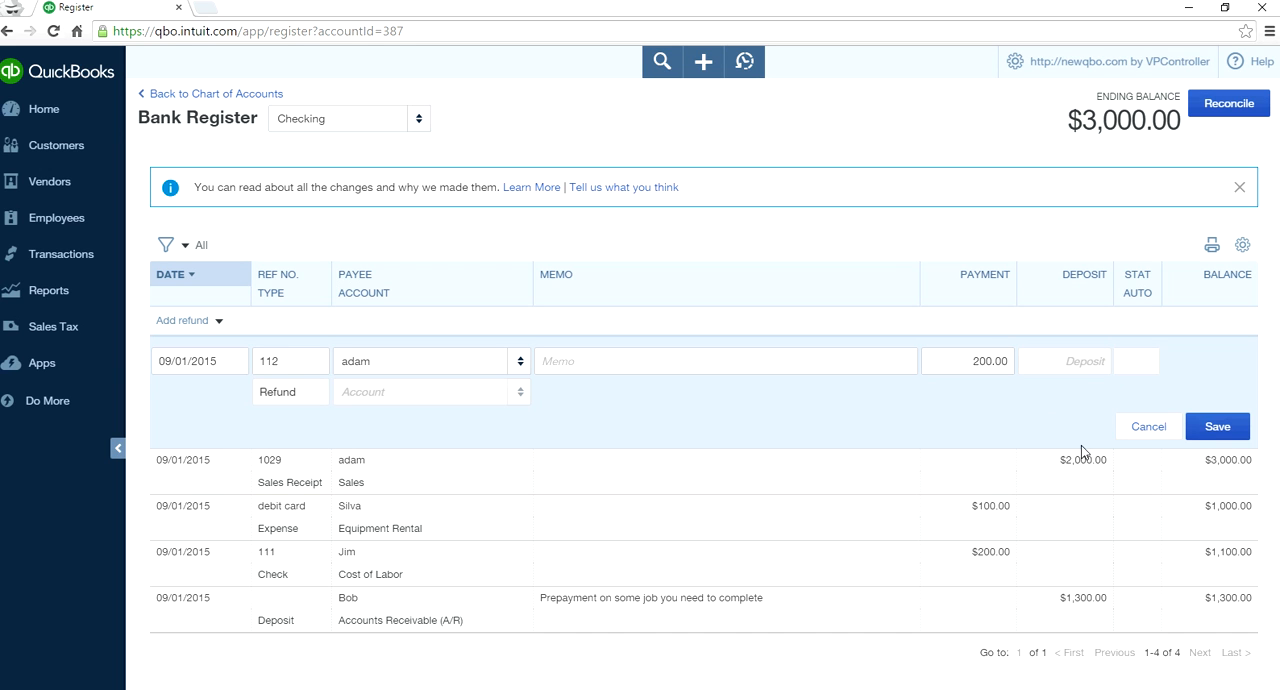
{"action": "left_click", "coordinate": [1240, 435]}
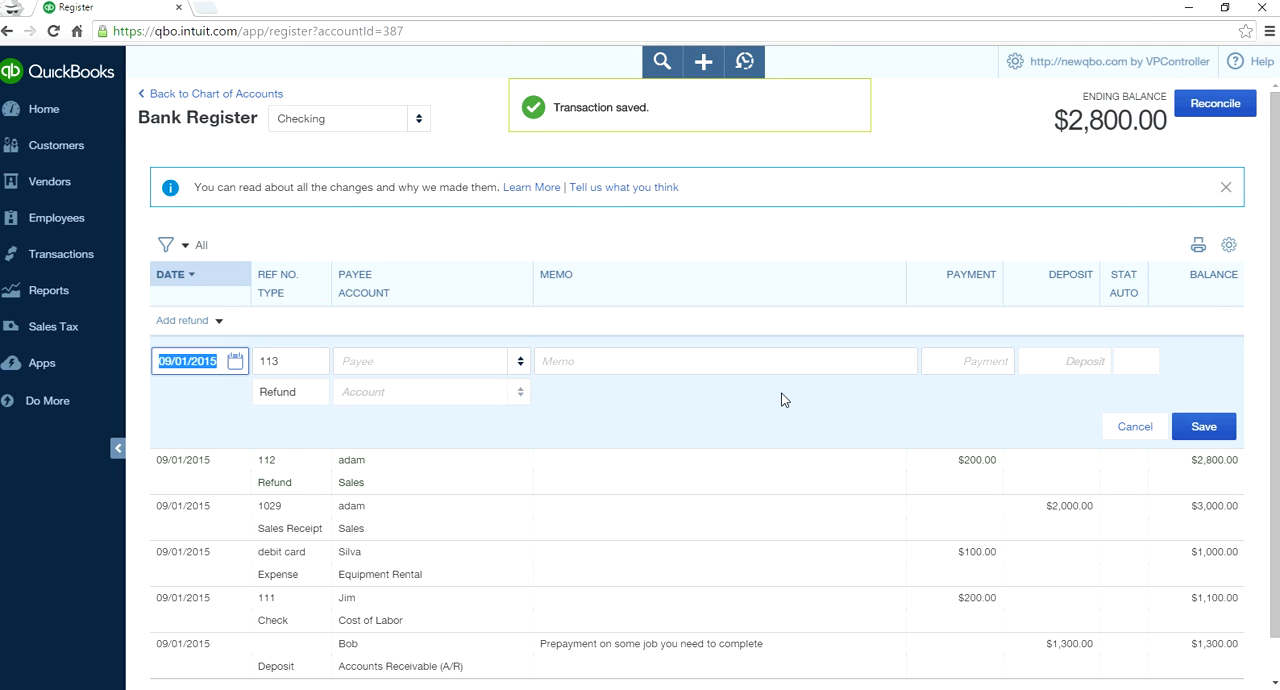
{"action": "left_click", "coordinate": [1205, 437]}
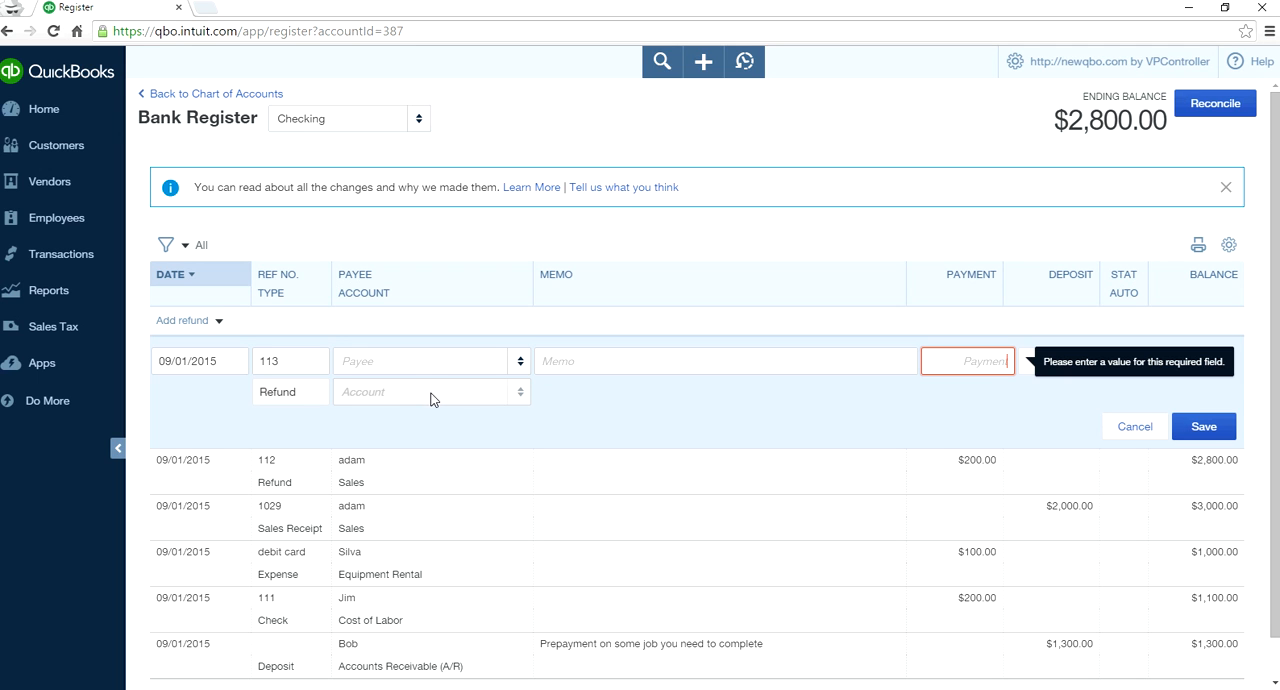
{"action": "left_click", "coordinate": [292, 362]}
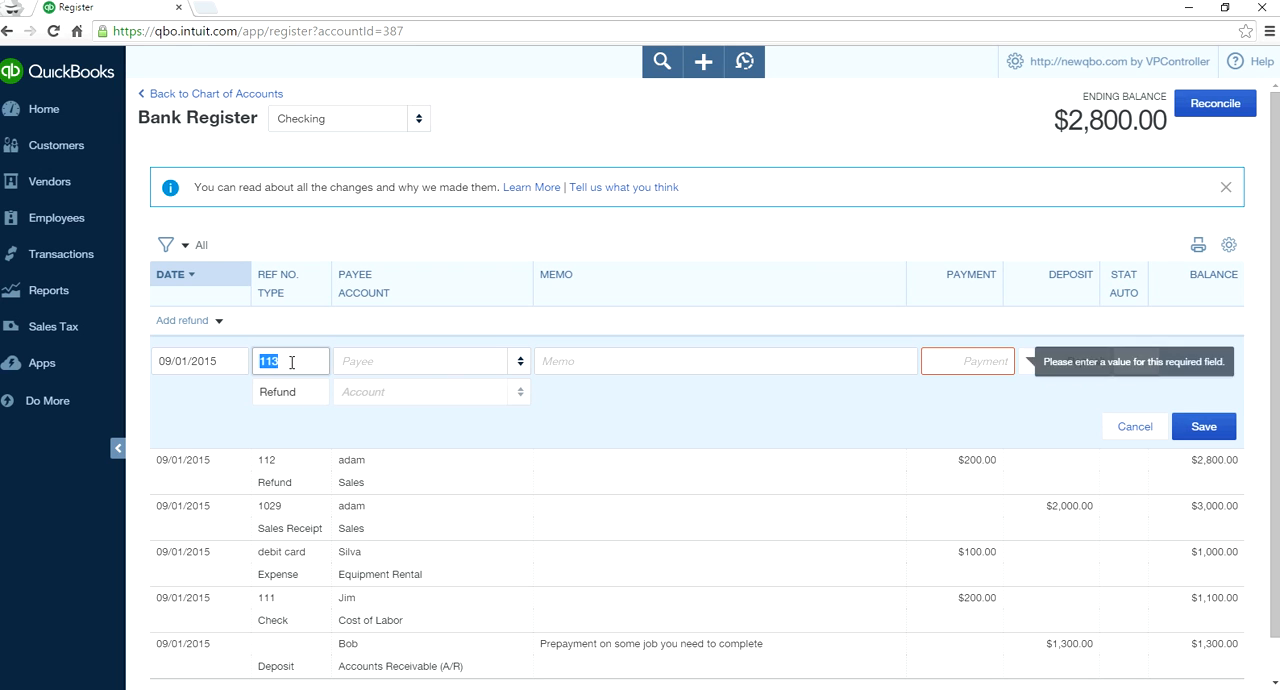
{"action": "left_click", "coordinate": [141, 361]}
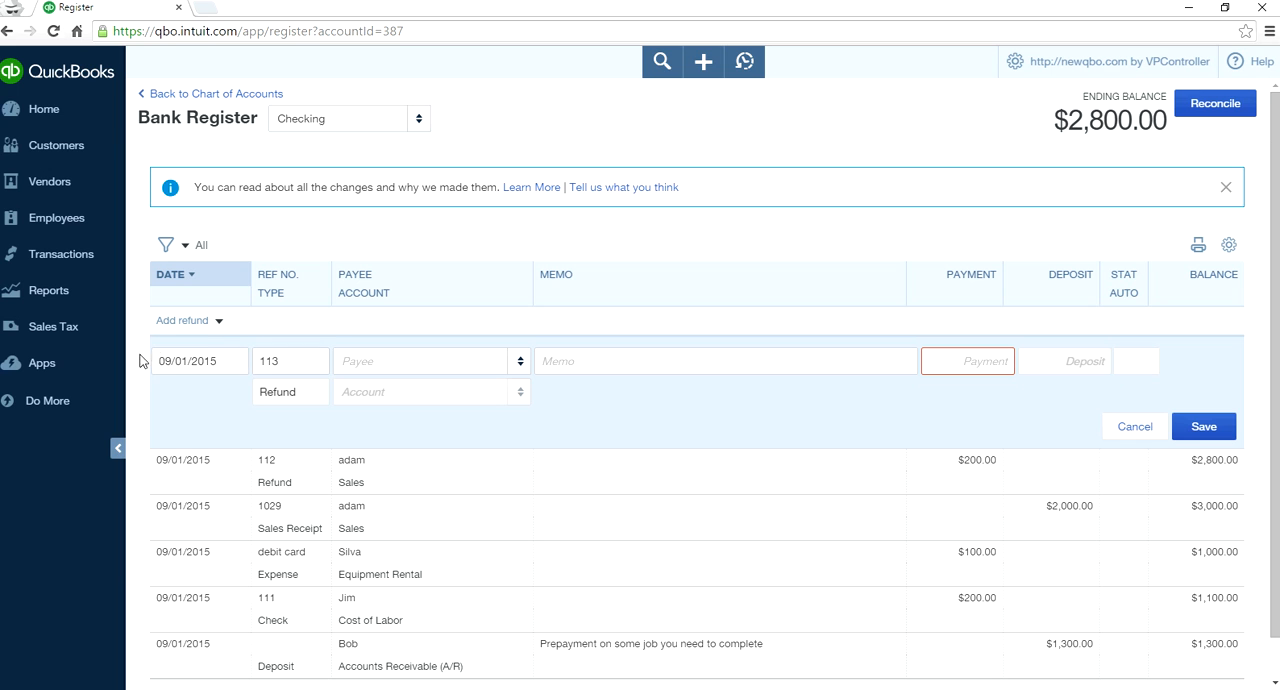
- Add a transfer of 2,000.00 from Checking to the Savings account and save it
{"action": "left_click", "coordinate": [218, 321]}
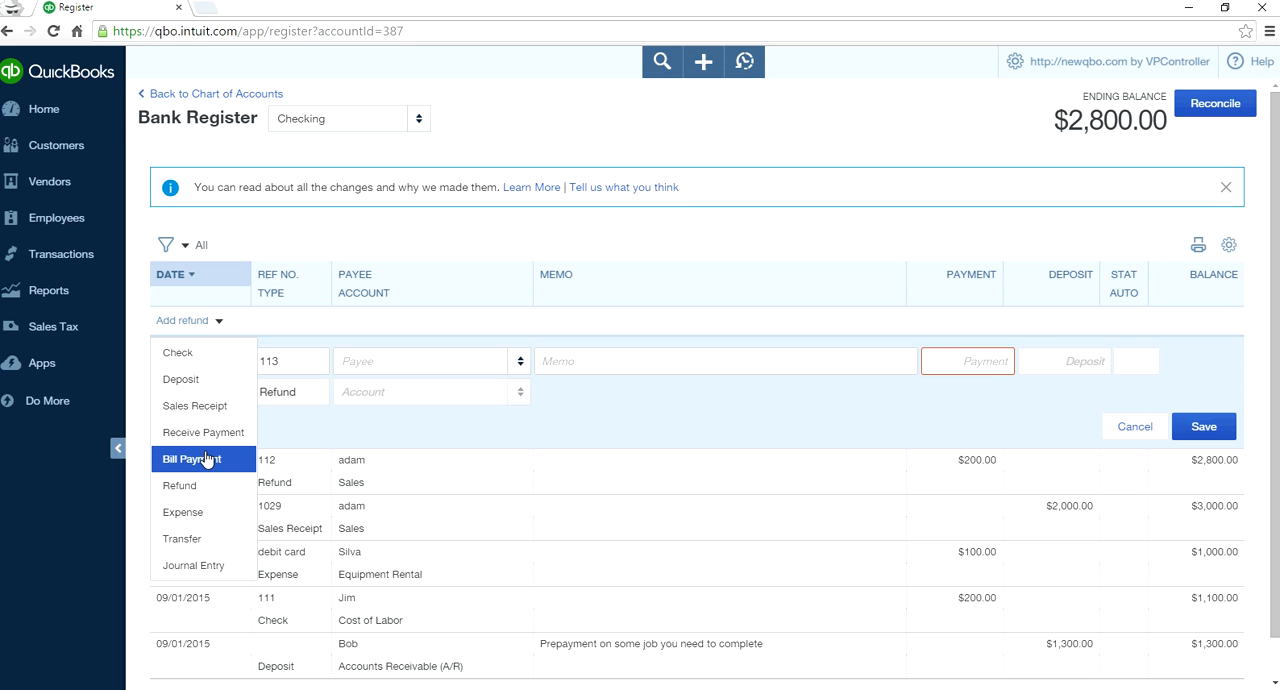
{"action": "left_click", "coordinate": [195, 543]}
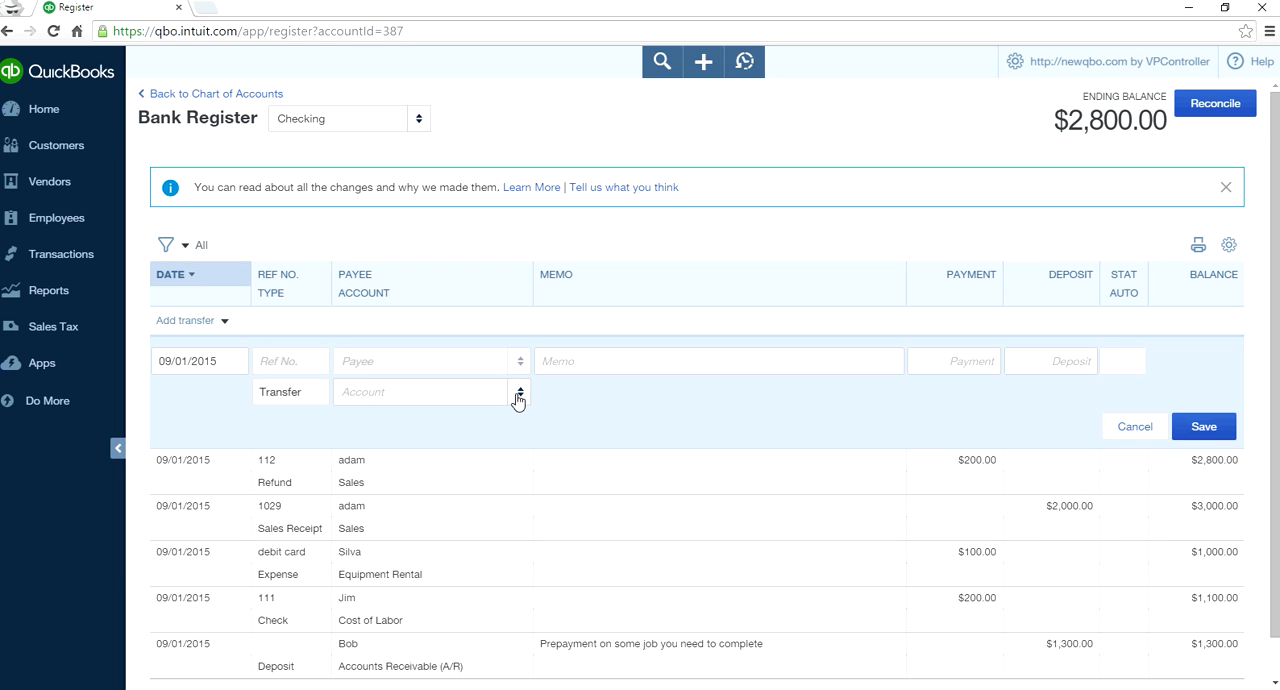
{"action": "left_click", "coordinate": [960, 362]}
{"action": "type", "text": "2000"}
{"action": "key", "text": "Tab"}
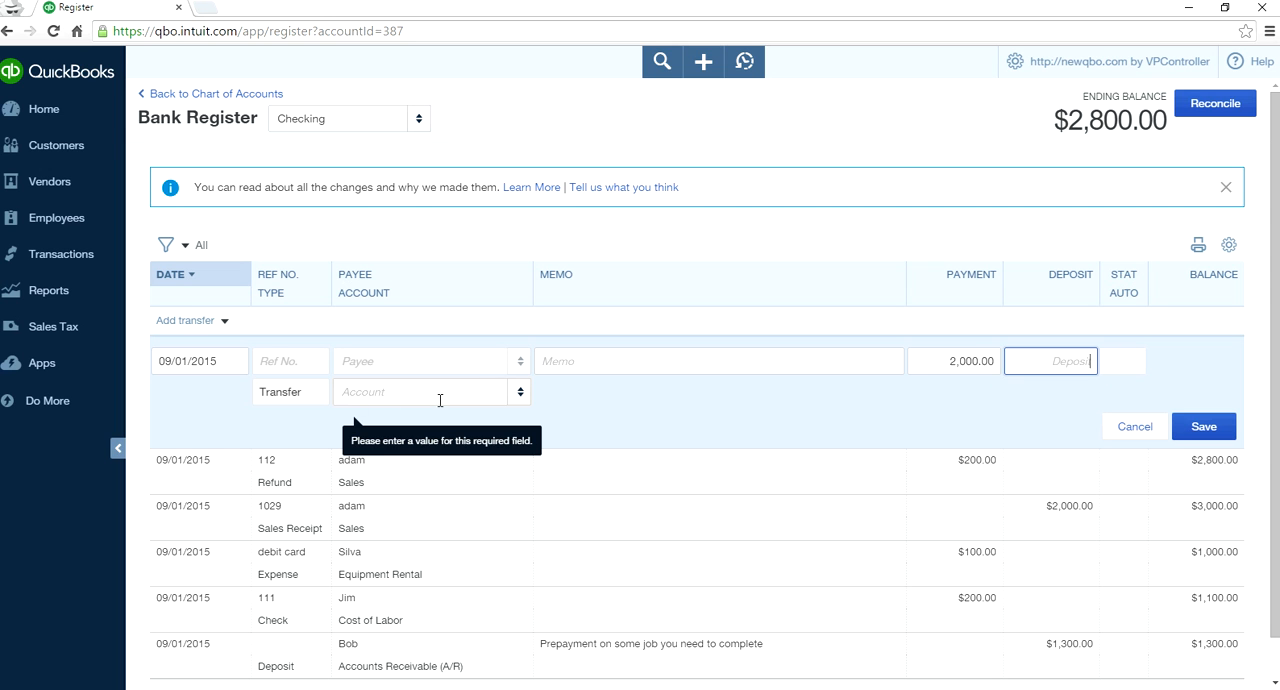
{"action": "left_click", "coordinate": [518, 396]}
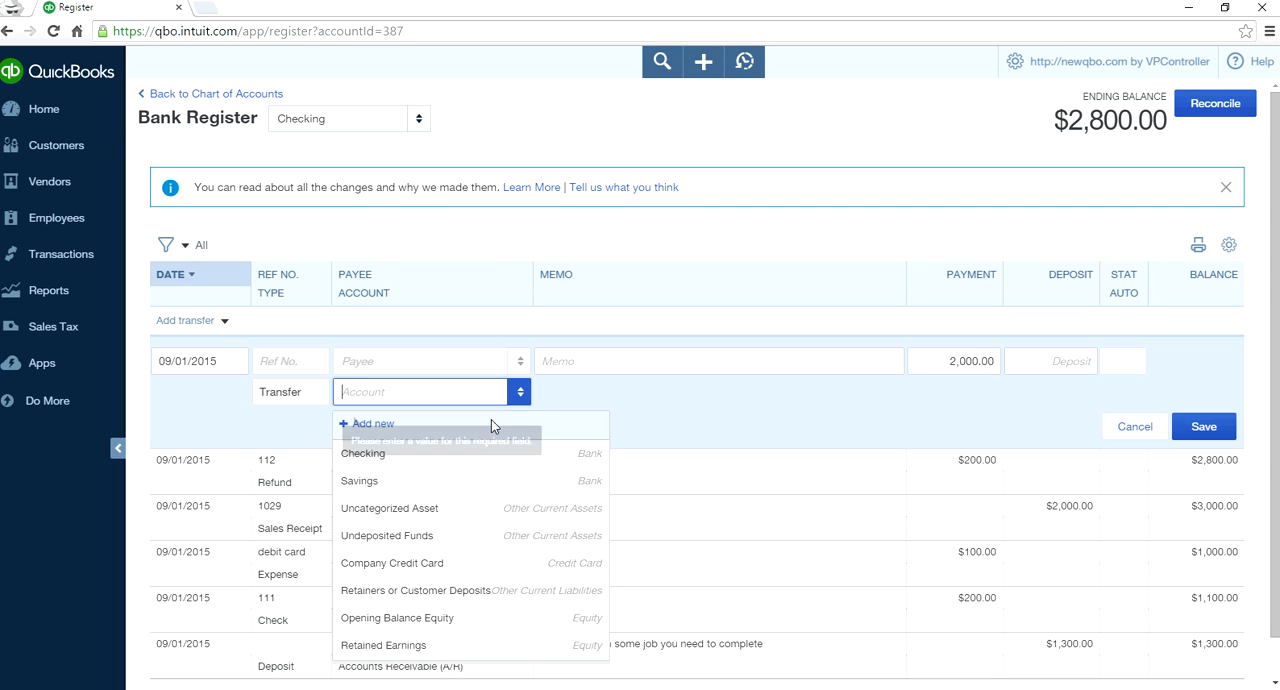
{"action": "left_click", "coordinate": [478, 480]}
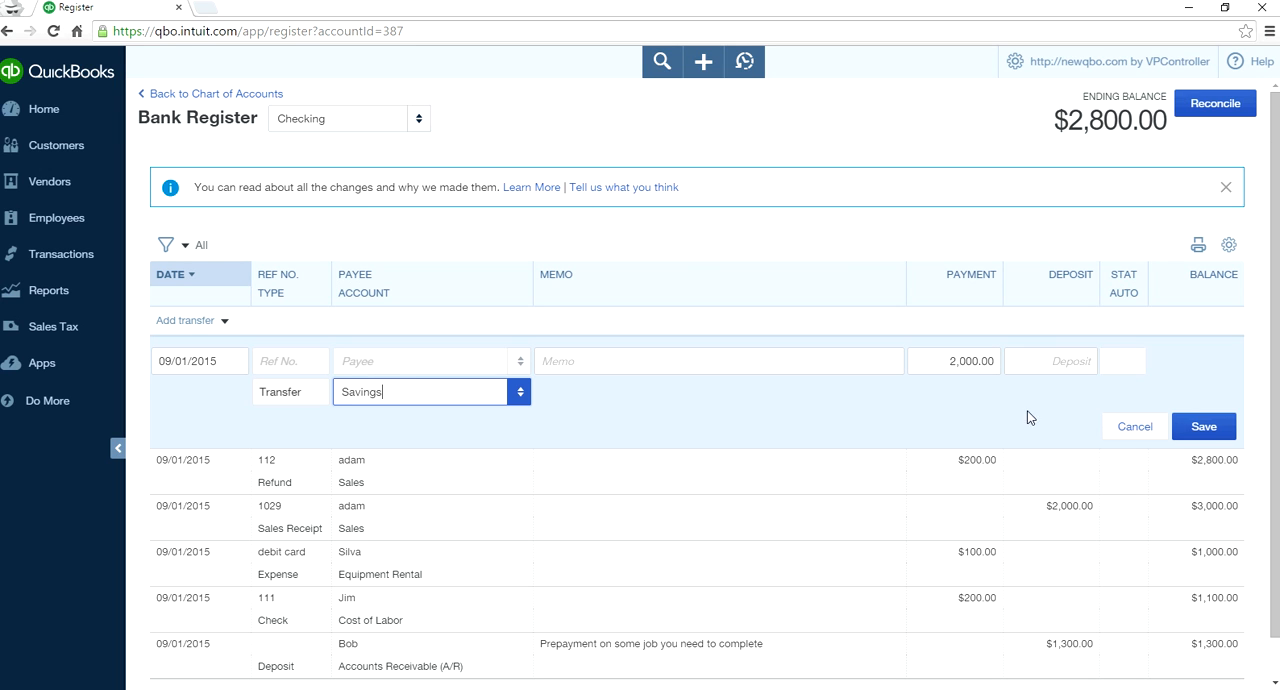
{"action": "left_click", "coordinate": [1204, 429]}
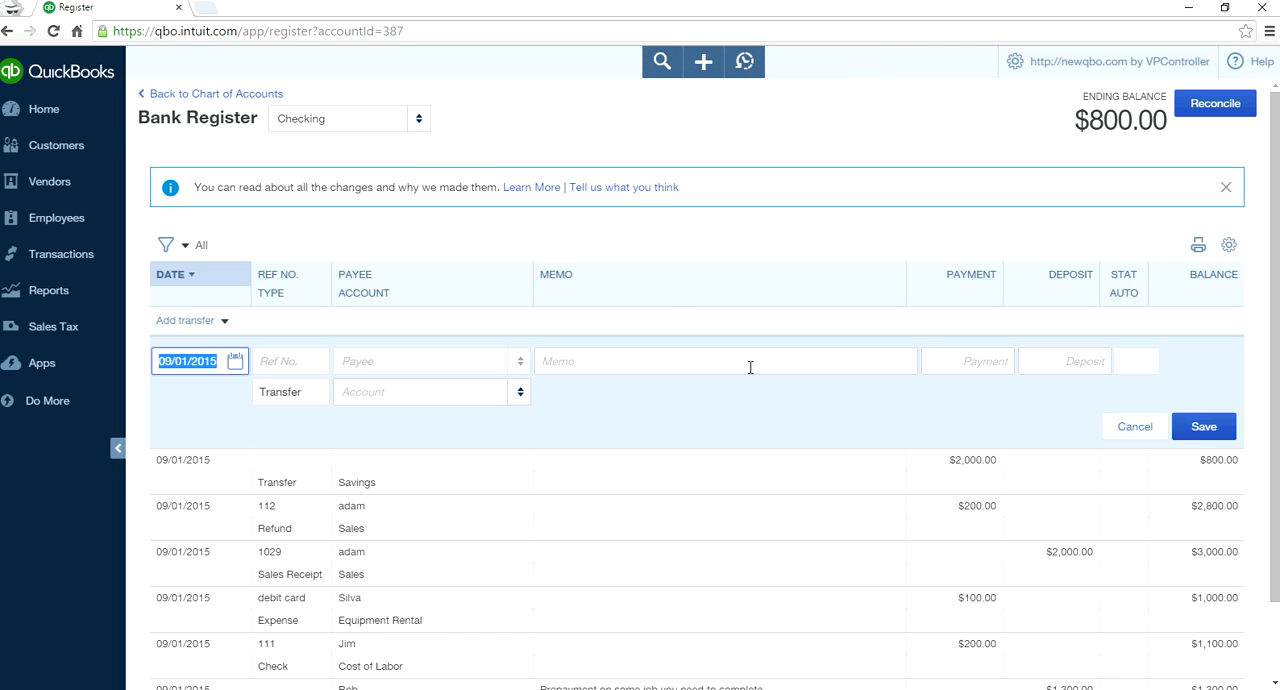
- Check the transfer in the Savings register and return to the Checking register
{"action": "left_click", "coordinate": [418, 121]}
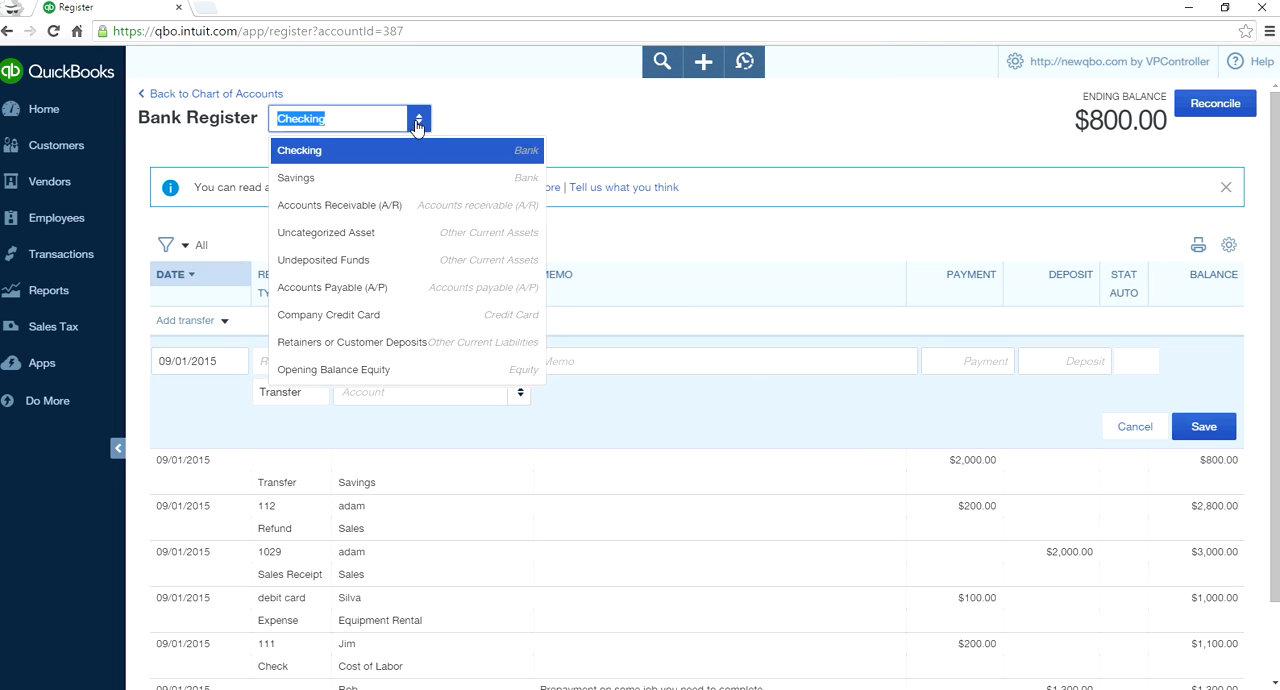
{"action": "left_click", "coordinate": [398, 180]}
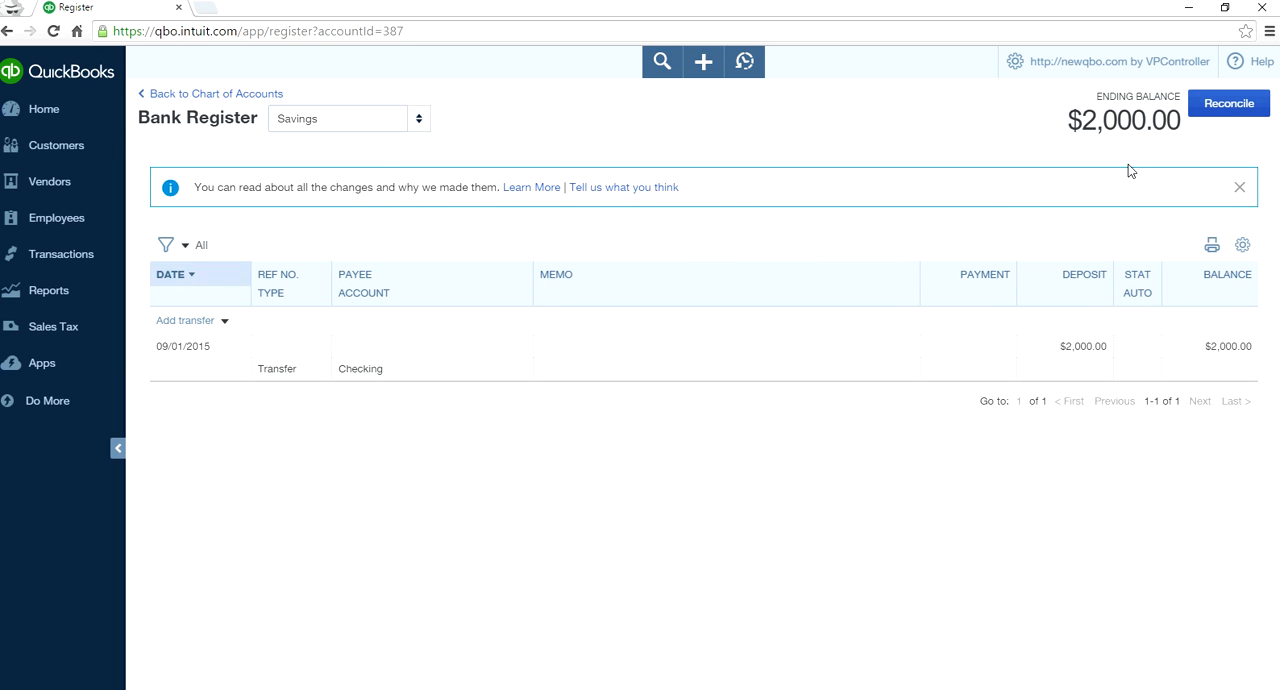
{"action": "left_click", "coordinate": [416, 121]}
{"action": "left_click", "coordinate": [394, 157]}
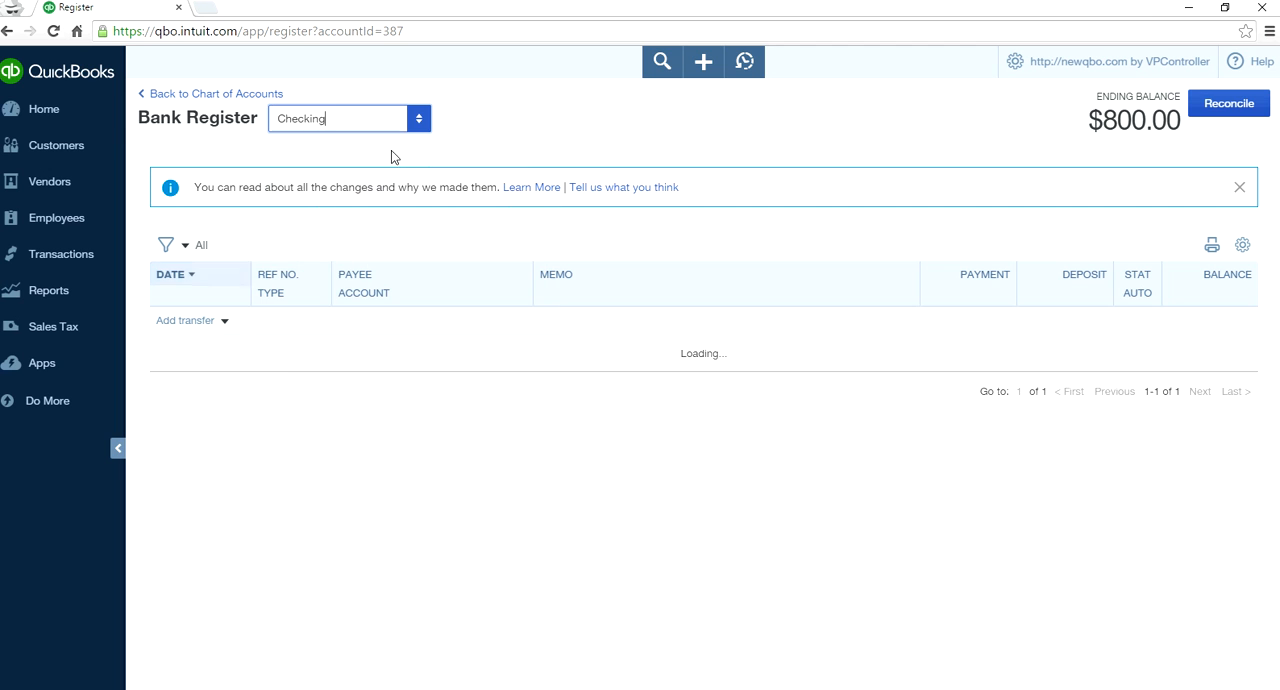
{"action": "left_click", "coordinate": [222, 321]}
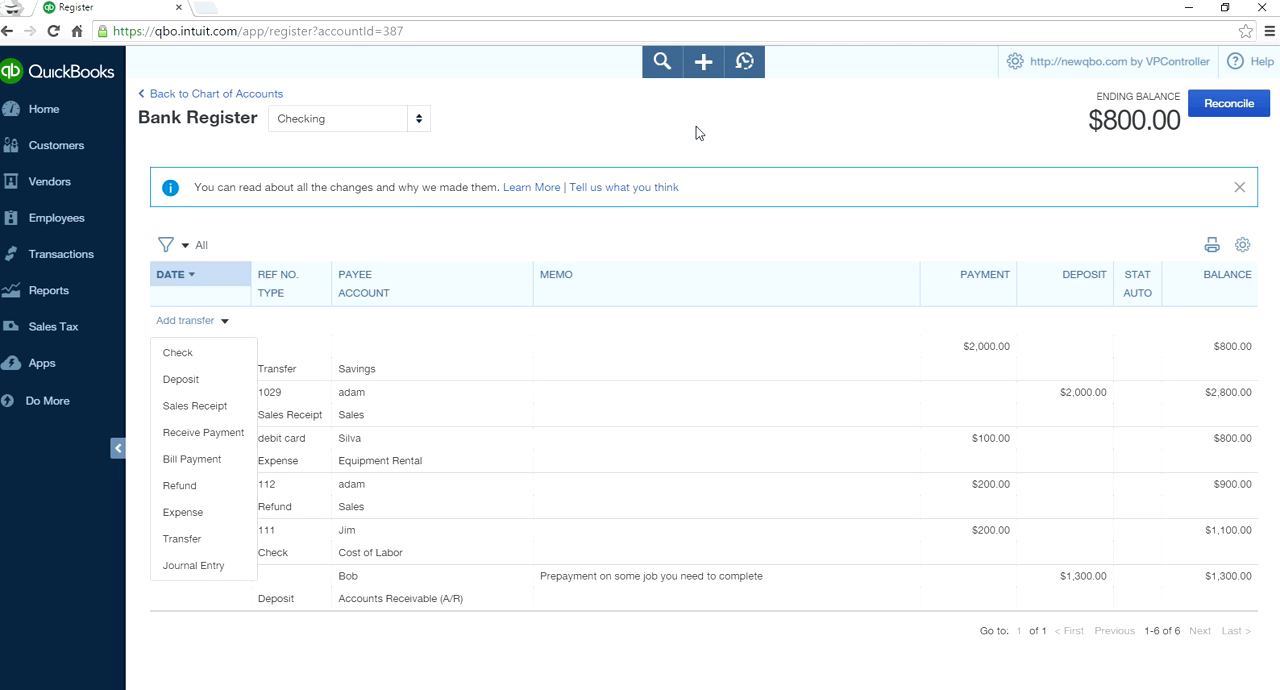
{"action": "left_click", "coordinate": [706, 62]}
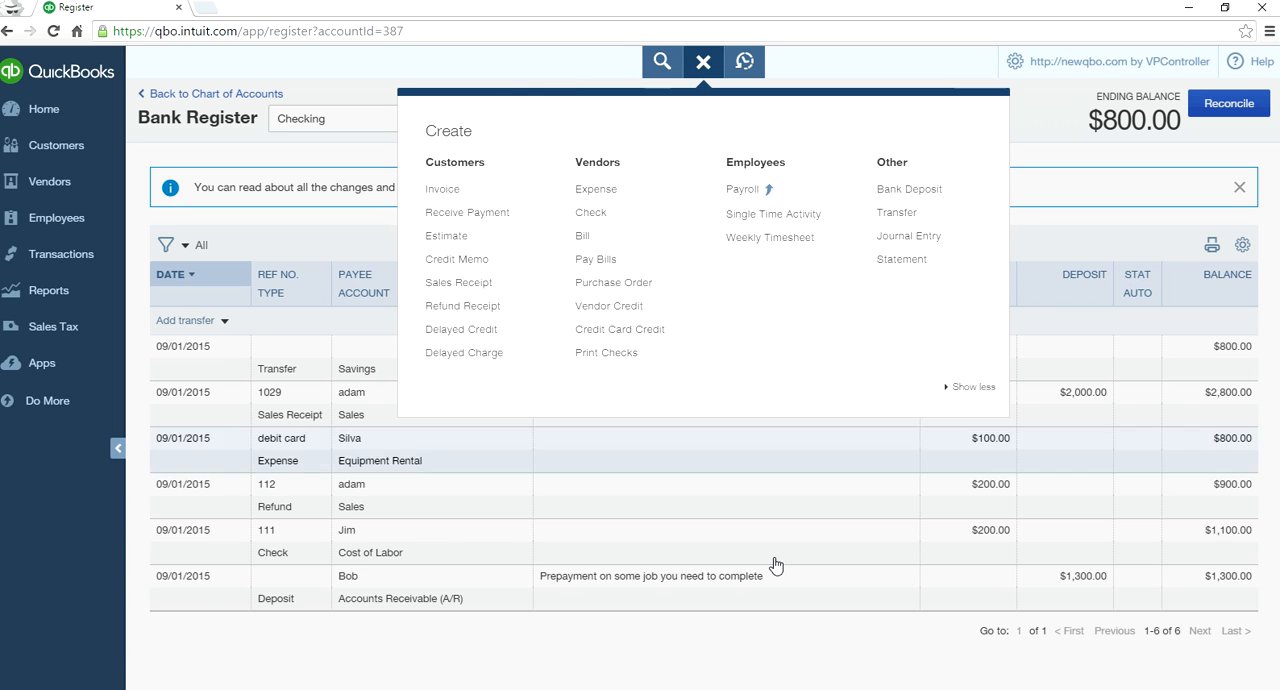
{"action": "left_click", "coordinate": [500, 73]}
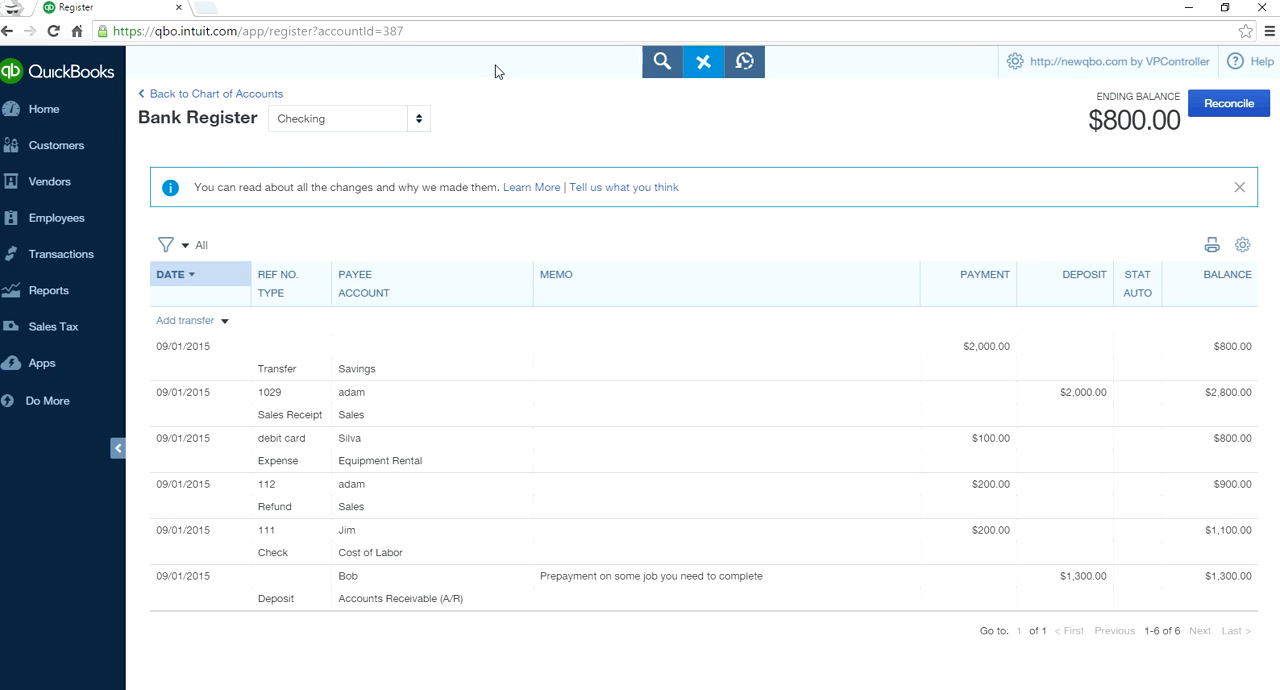
{"action": "left_click", "coordinate": [224, 321]}
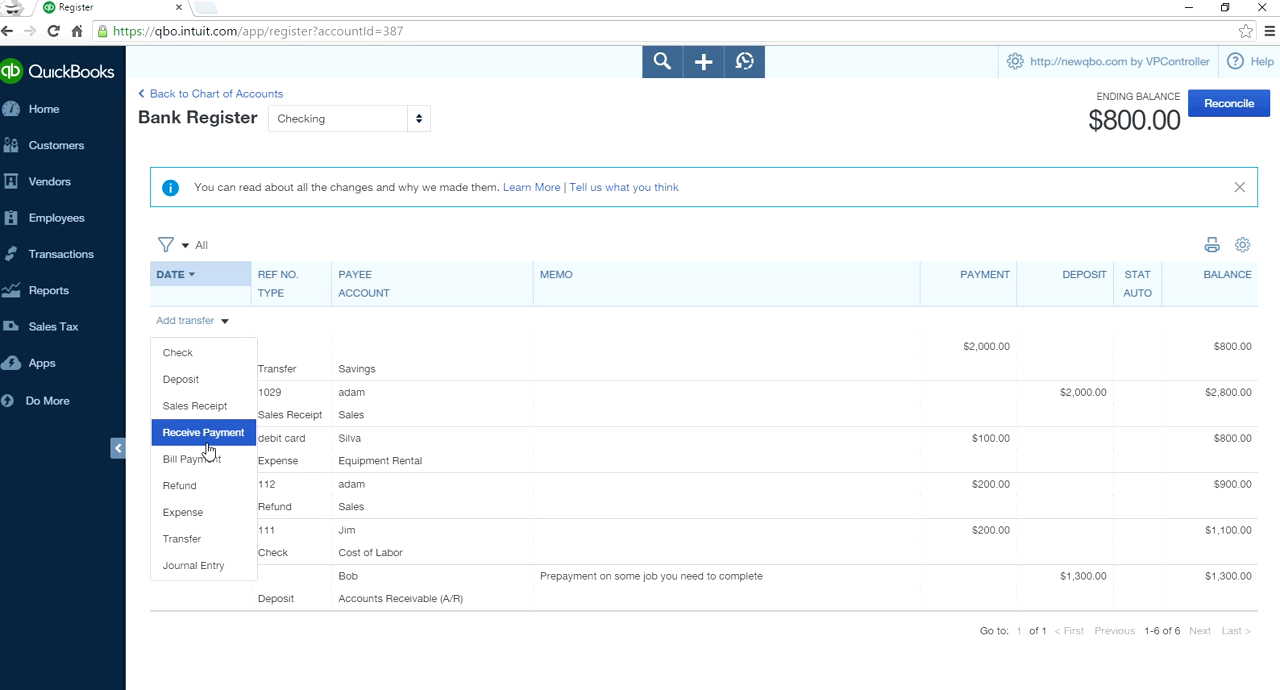
- Create a new invoice and select the third customer in the customer list
{"action": "left_click", "coordinate": [705, 62]}
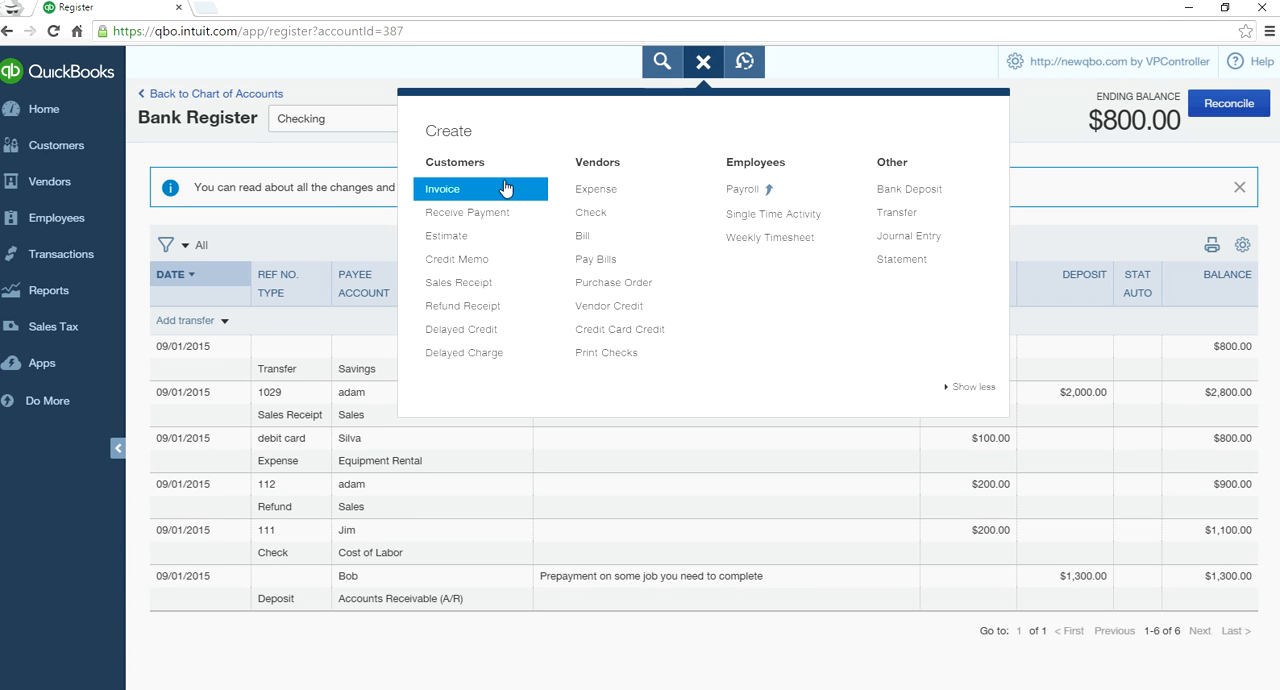
{"action": "left_click", "coordinate": [500, 192]}
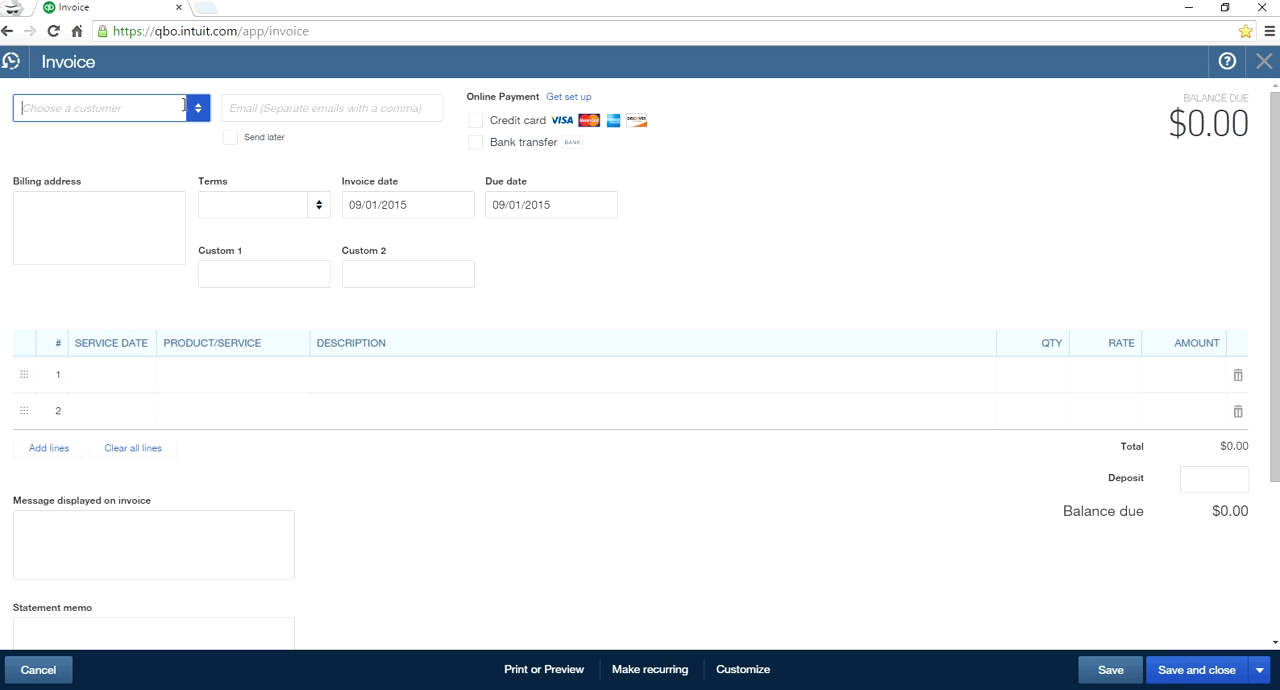
{"action": "left_click", "coordinate": [195, 112]}
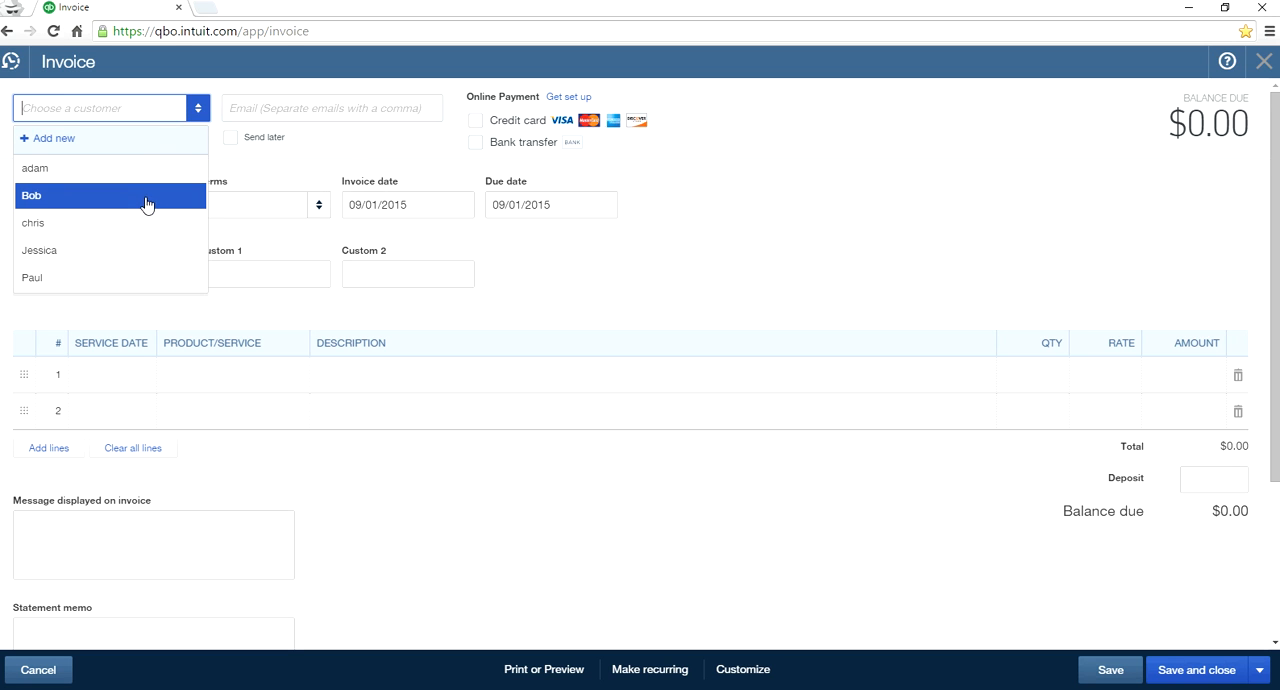
{"action": "left_click", "coordinate": [137, 223]}
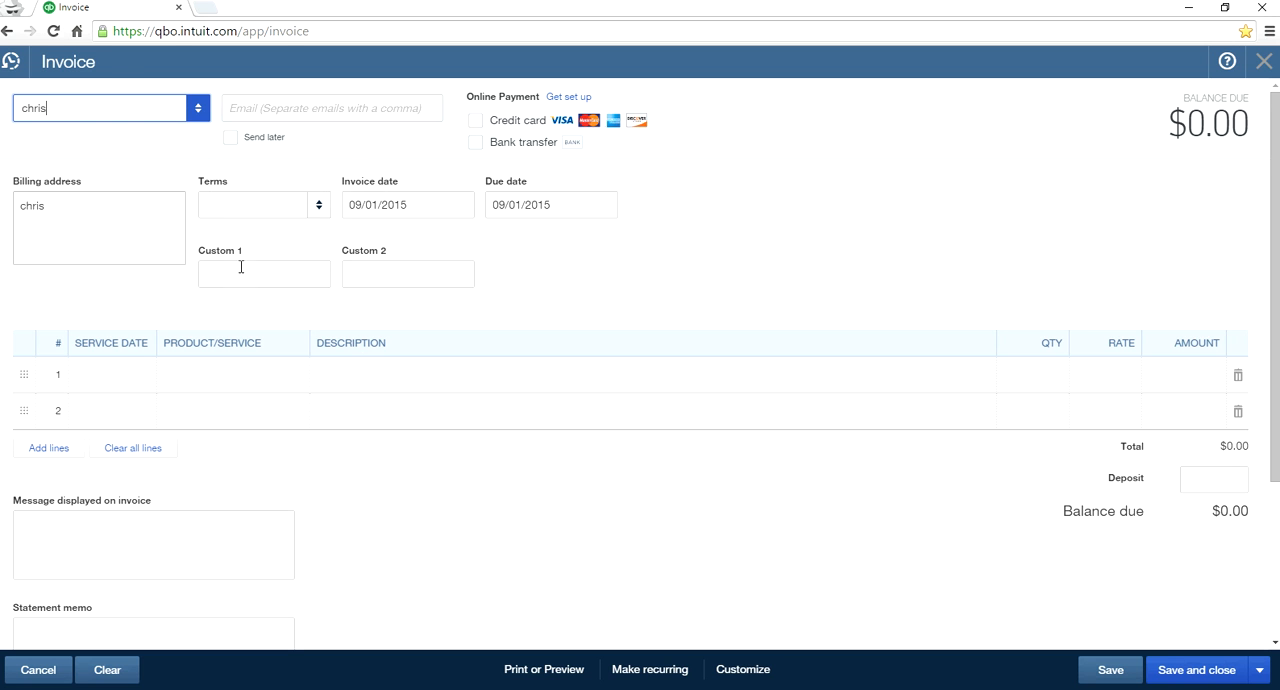
- Add a Sales line at a rate of 1,200 to the invoice, leave the terms blank, and save and close it
{"action": "left_click", "coordinate": [271, 374]}
{"action": "left_click", "coordinate": [293, 375]}
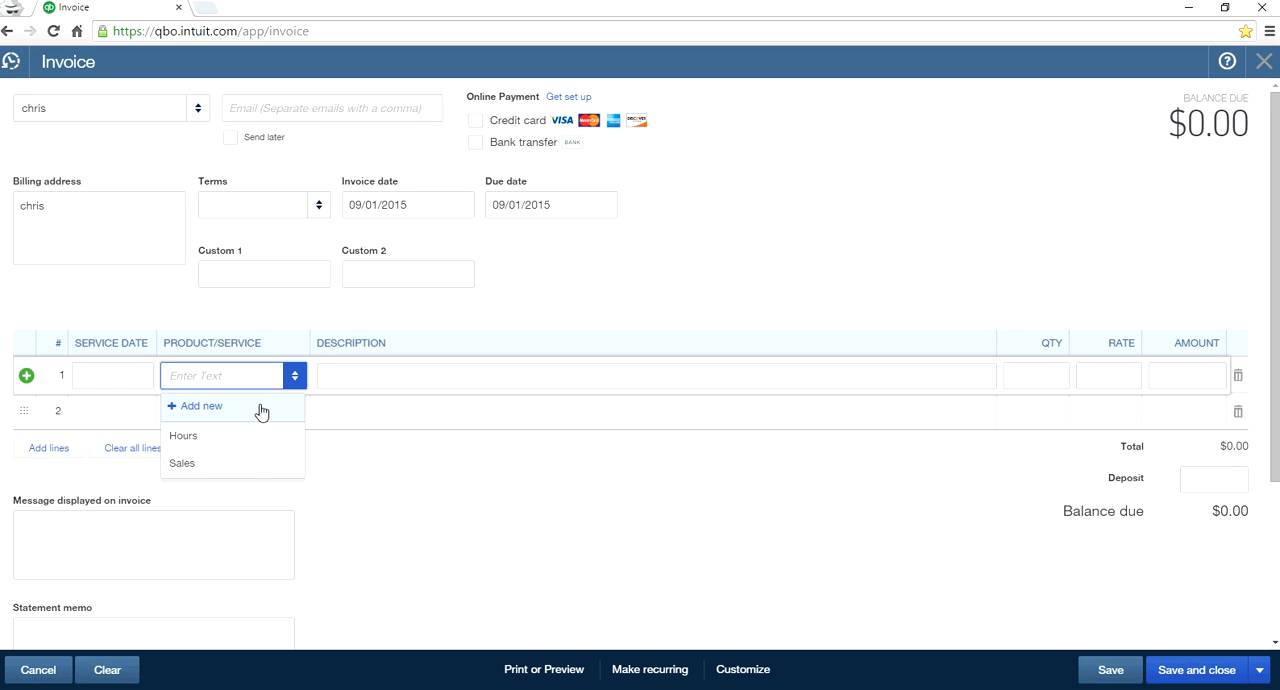
{"action": "left_click", "coordinate": [249, 461]}
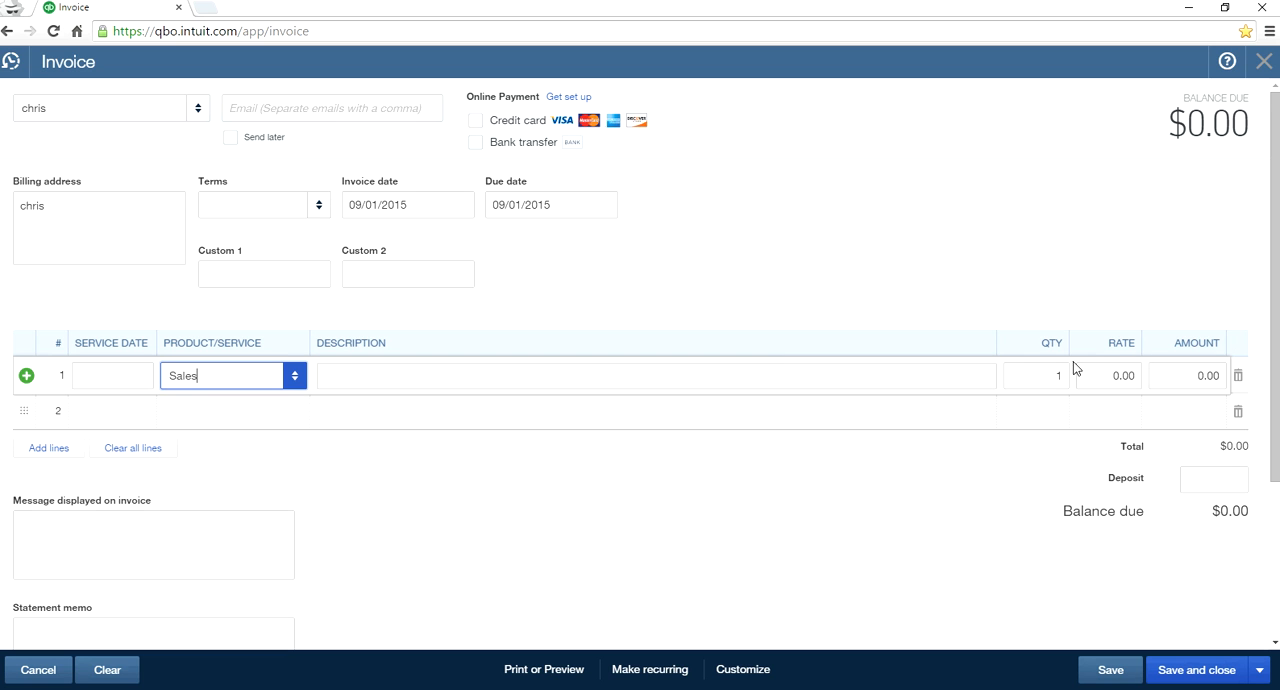
{"action": "left_click", "coordinate": [1108, 375]}
{"action": "type", "text": "12"}
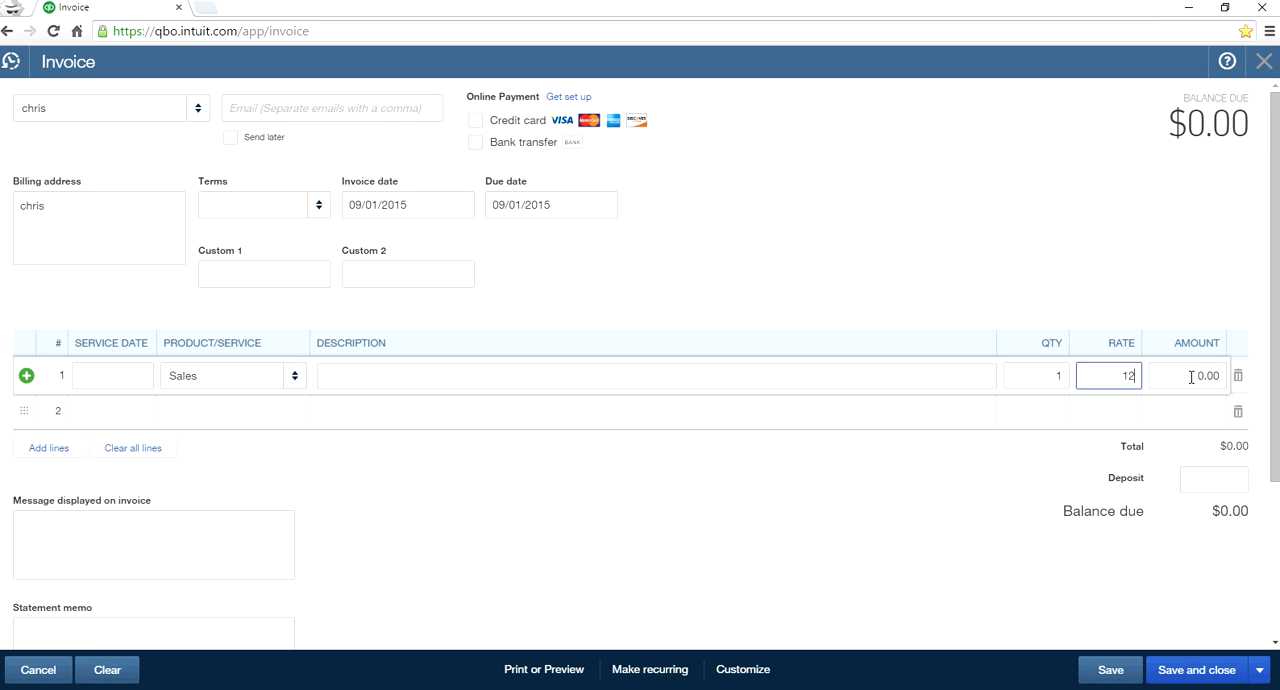
{"action": "left_click", "coordinate": [1190, 376]}
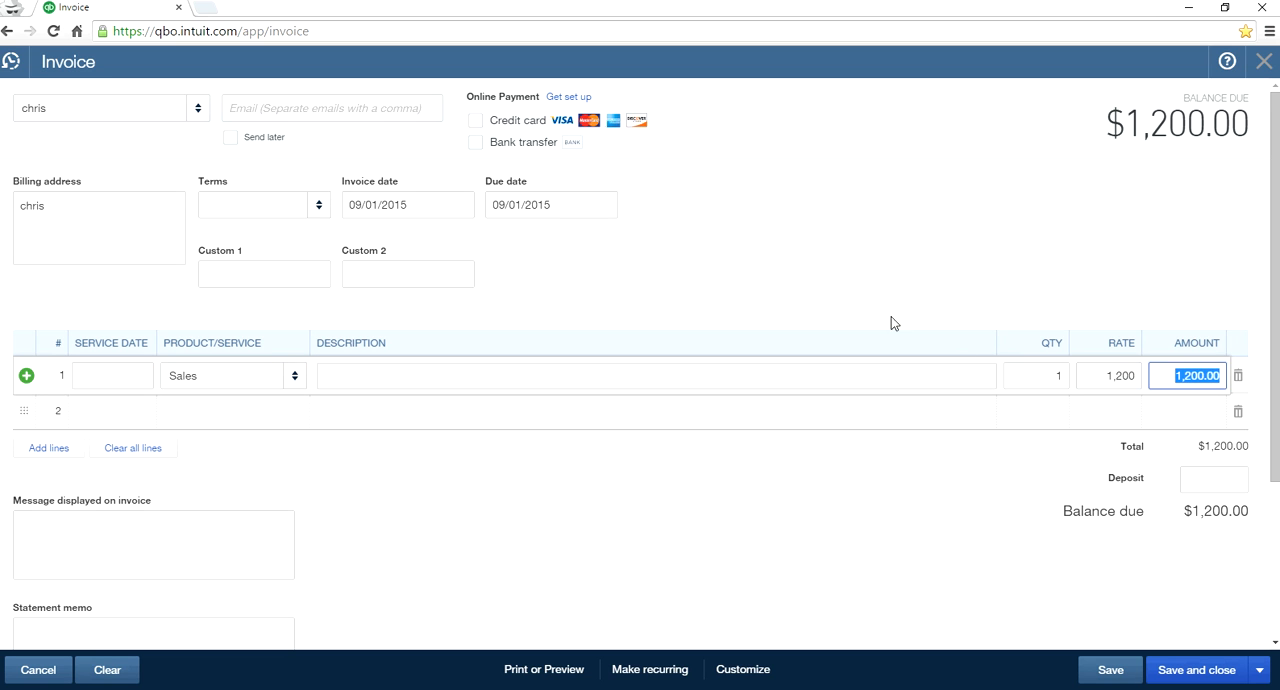
{"action": "left_click", "coordinate": [319, 206]}
{"action": "left_click", "coordinate": [319, 207]}
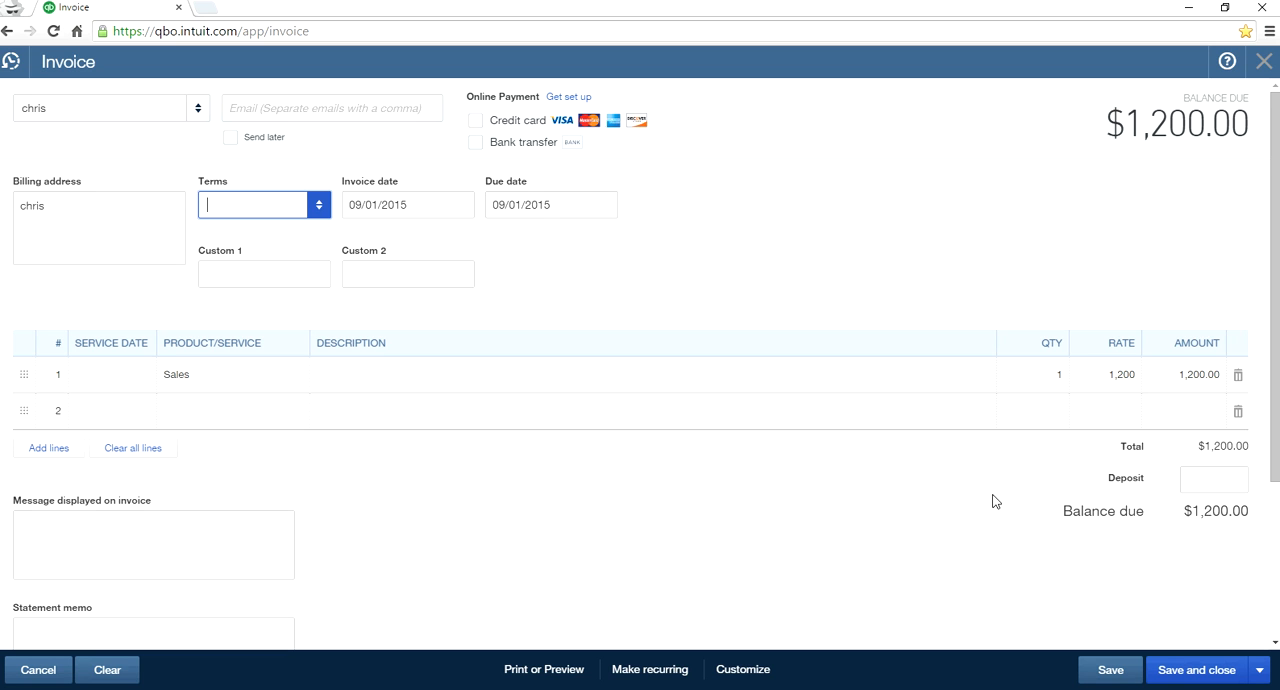
{"action": "left_click", "coordinate": [1212, 671]}
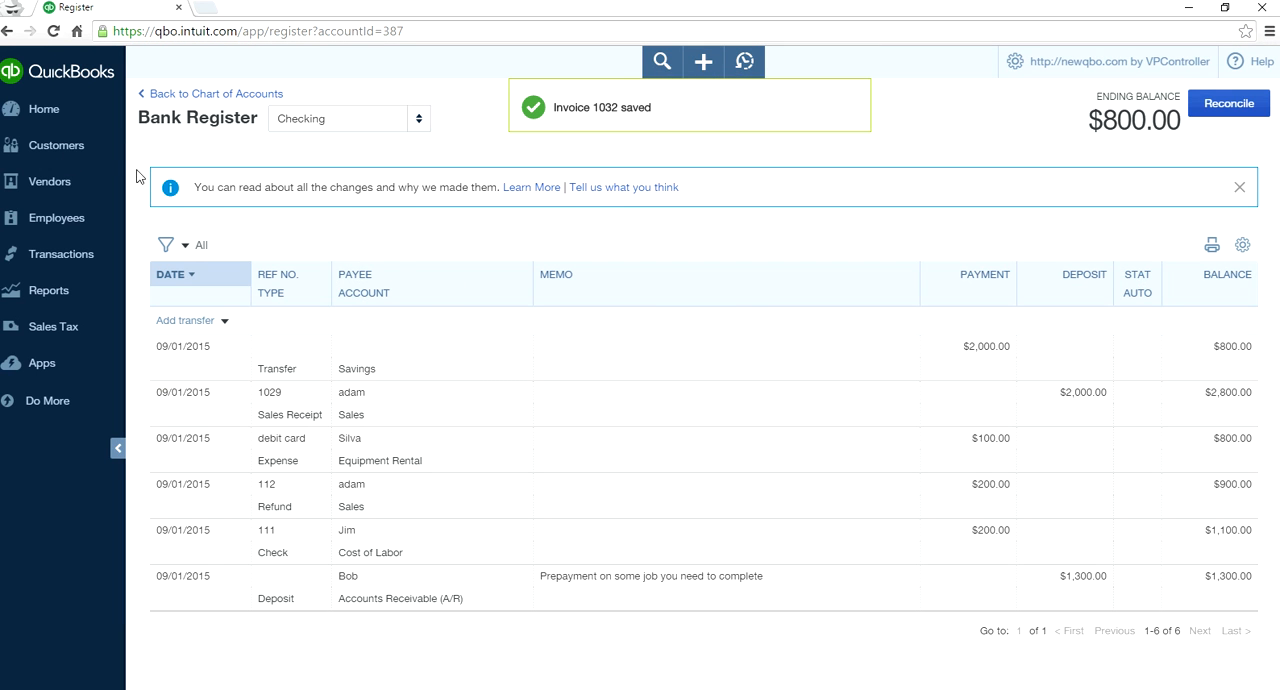
- Open the invoiced customer's record from the customer list and review its transactions and the available new transaction types
{"action": "left_click", "coordinate": [36, 153]}
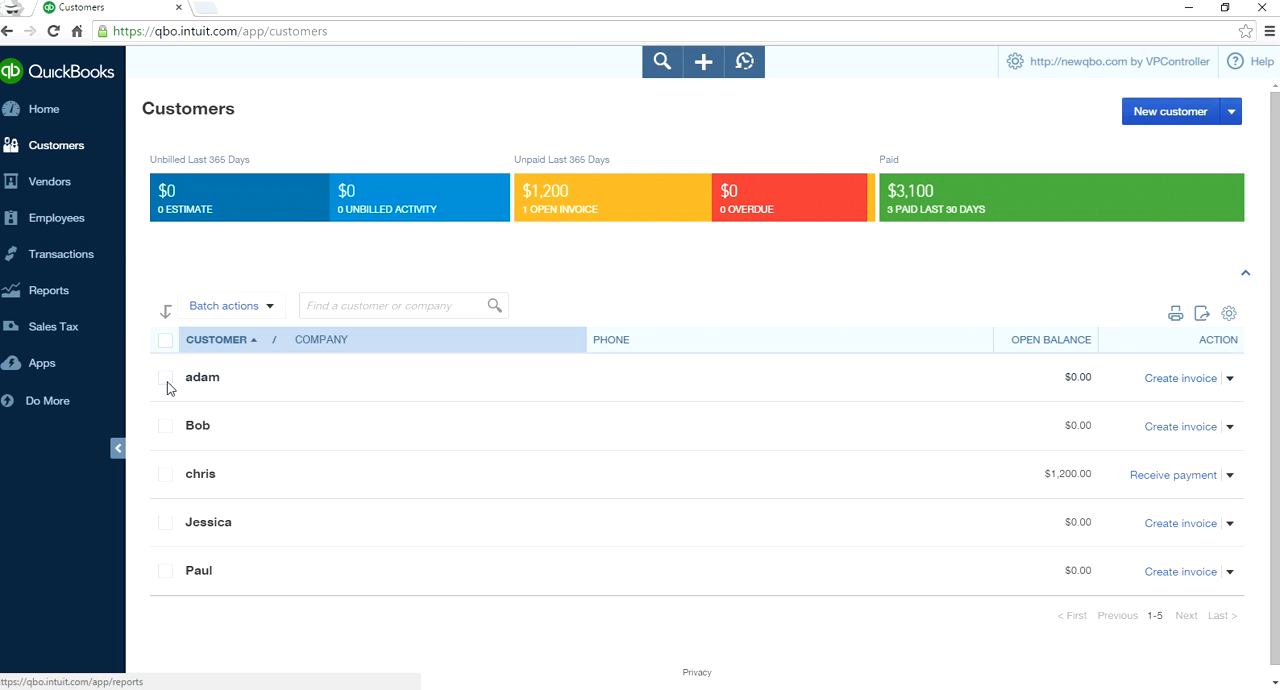
{"action": "left_click", "coordinate": [198, 474]}
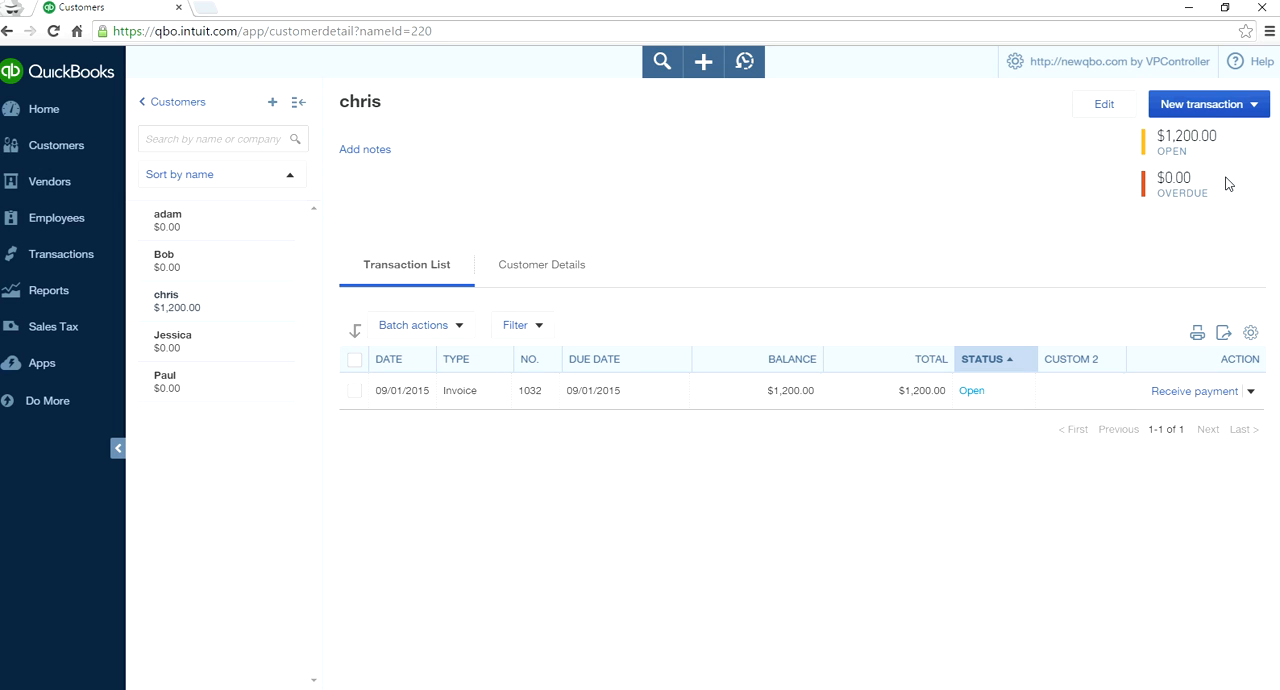
{"action": "left_click", "coordinate": [1255, 106]}
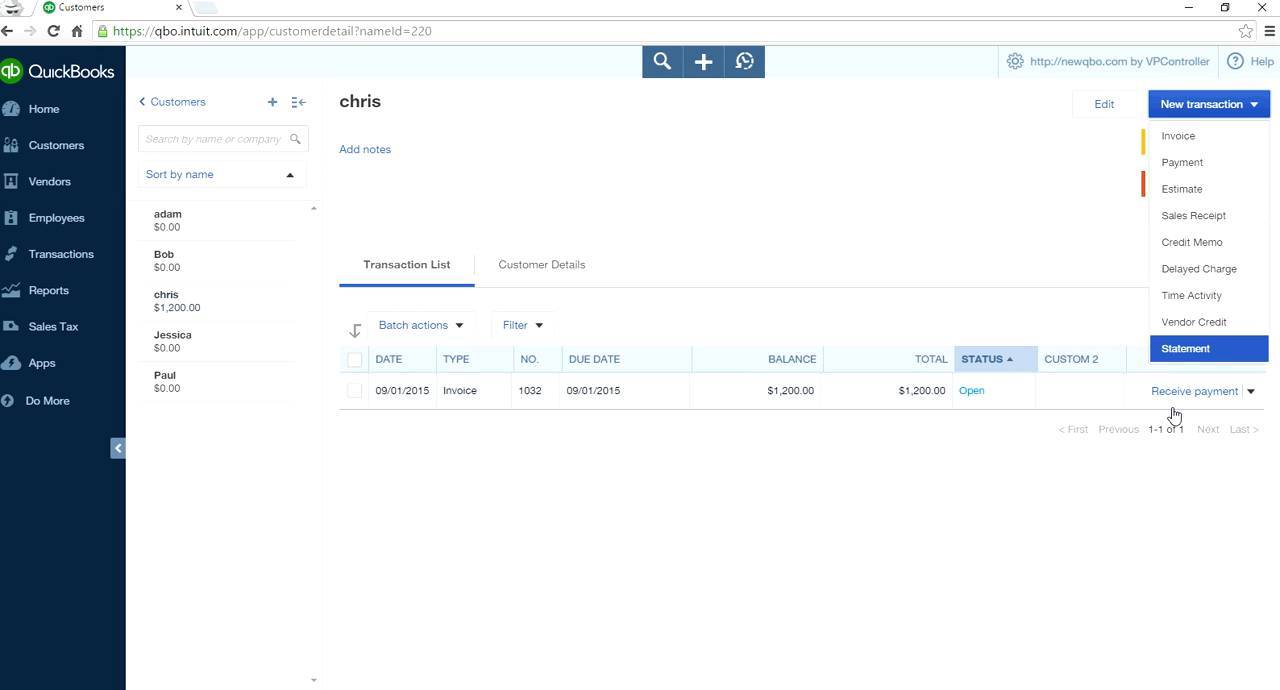
{"action": "left_click", "coordinate": [955, 147]}
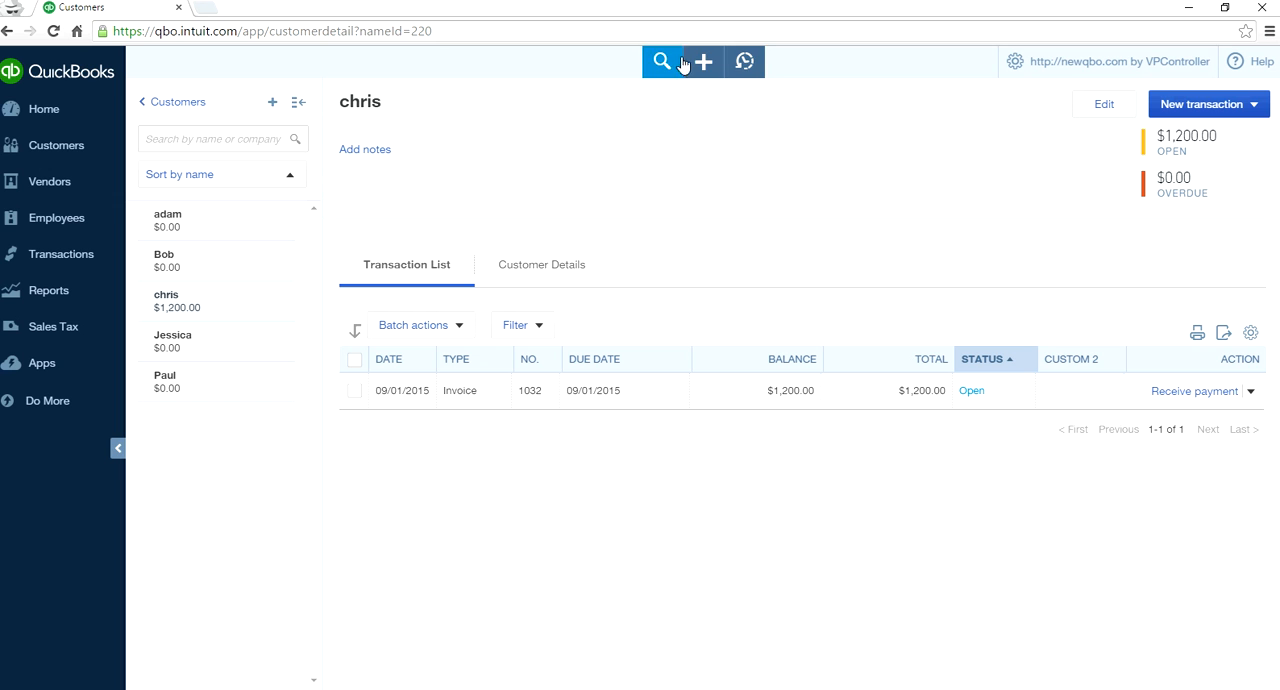
- Open the Checking account's register from the chart of accounts
{"action": "left_click", "coordinate": [86, 252]}
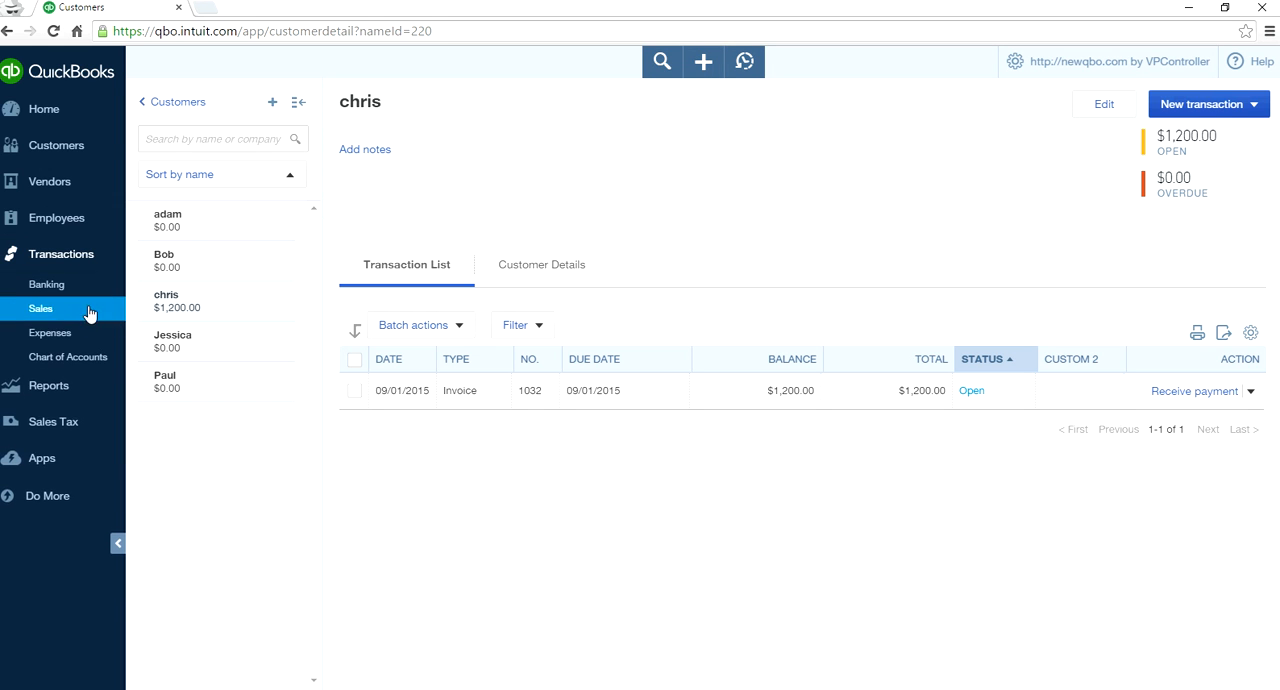
{"action": "left_click", "coordinate": [78, 358]}
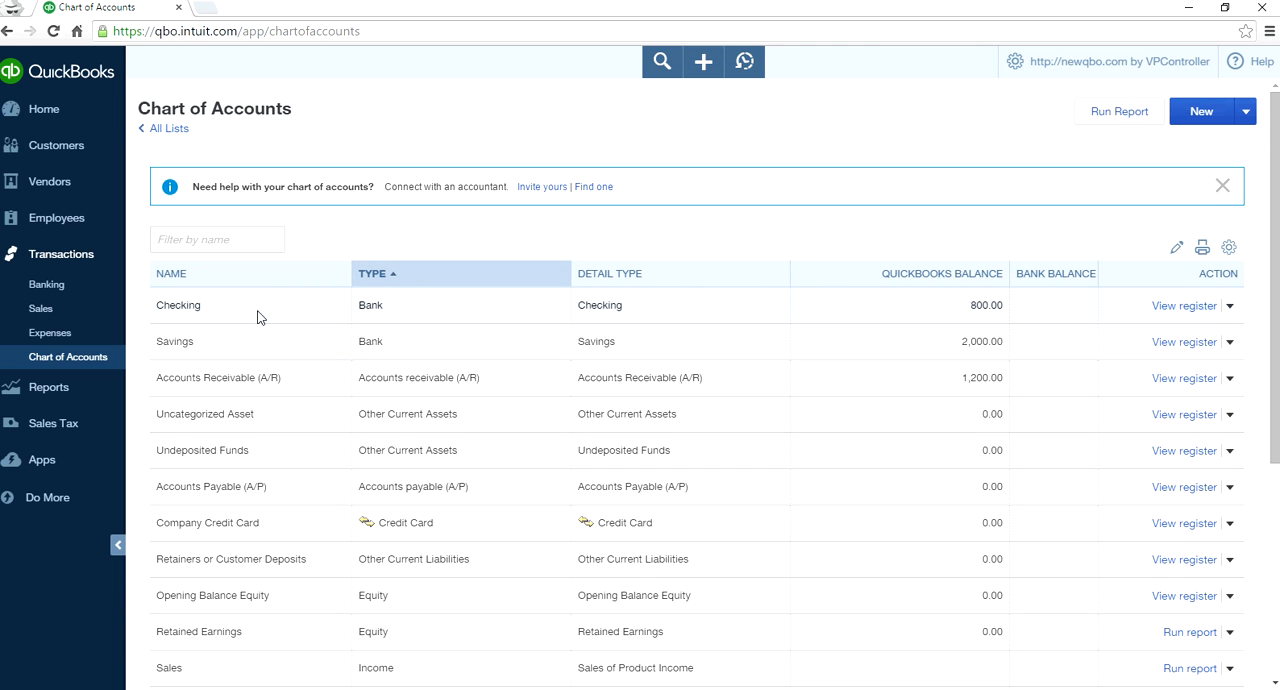
{"action": "left_click", "coordinate": [1170, 308]}
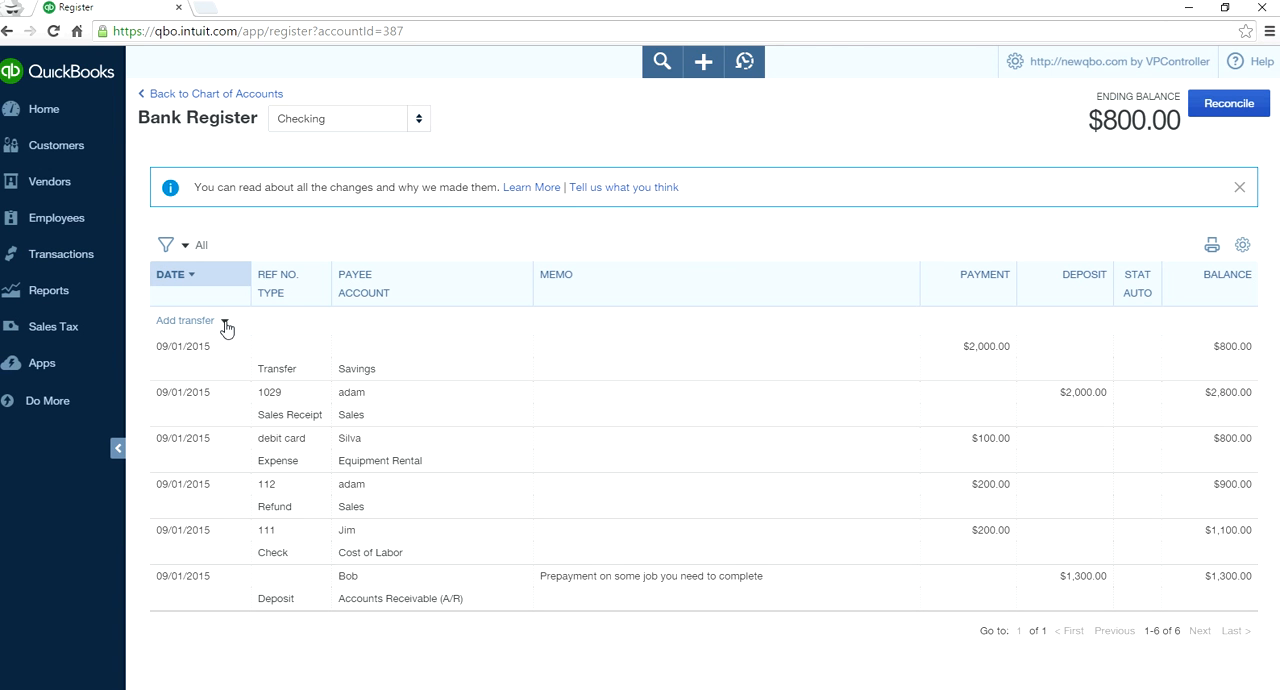
- Add a receive payment entry with a deposit of 1,200.00 from the invoiced customer to the Checking register and save it
{"action": "left_click", "coordinate": [226, 322]}
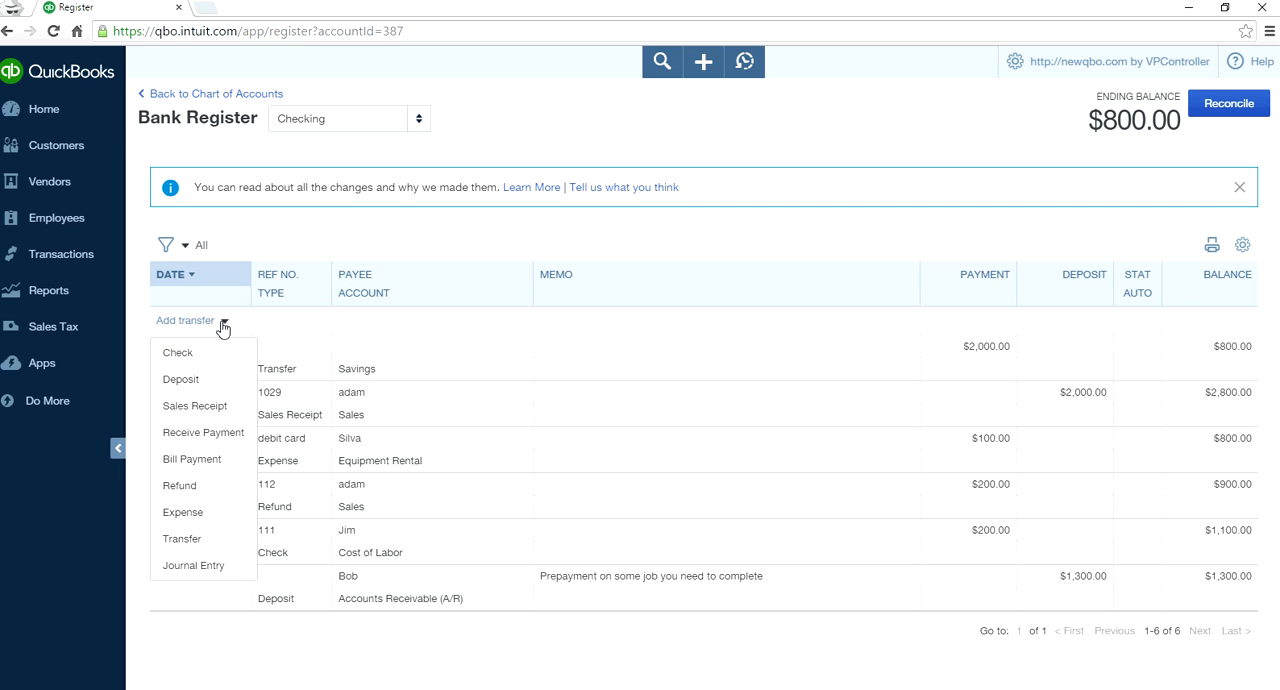
{"action": "left_click", "coordinate": [205, 436]}
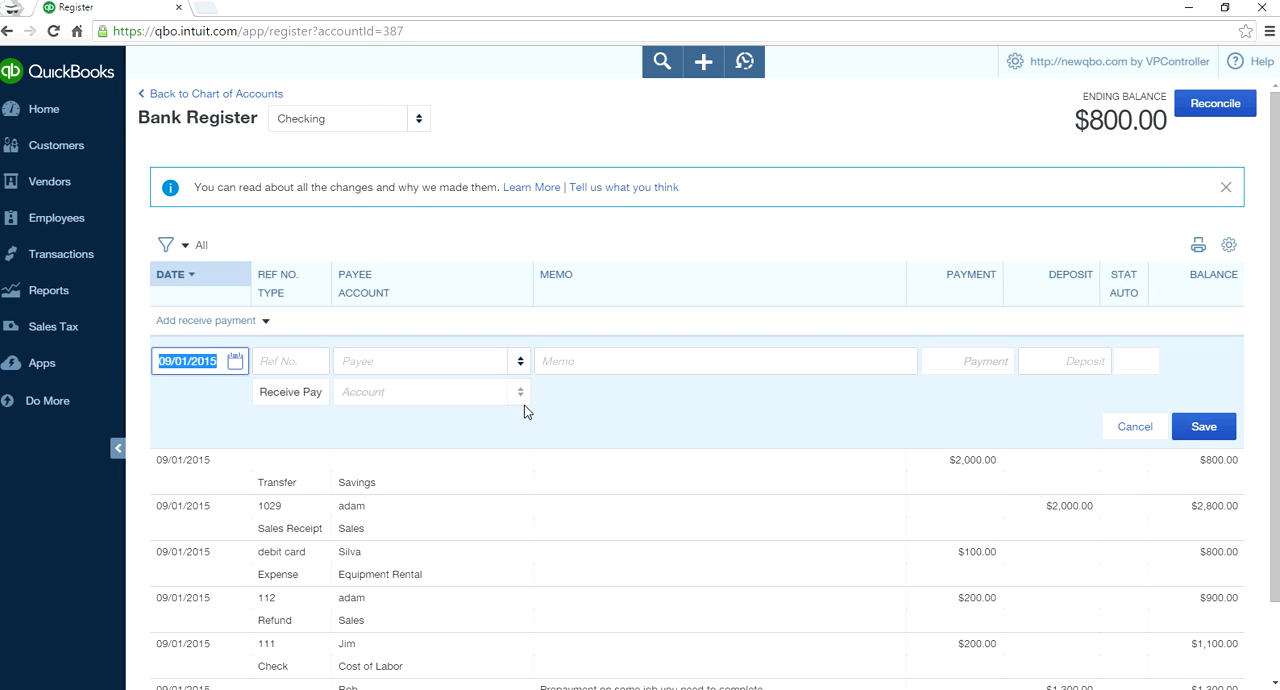
{"action": "left_click", "coordinate": [519, 364]}
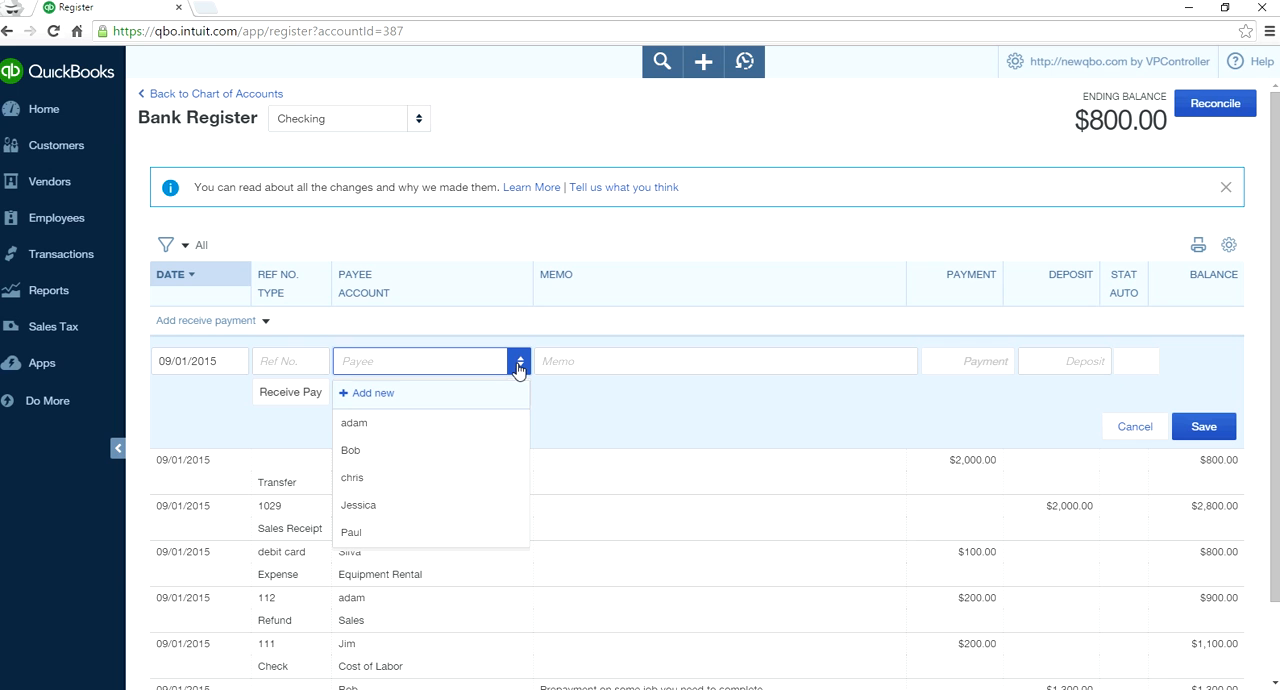
{"action": "left_click", "coordinate": [443, 479]}
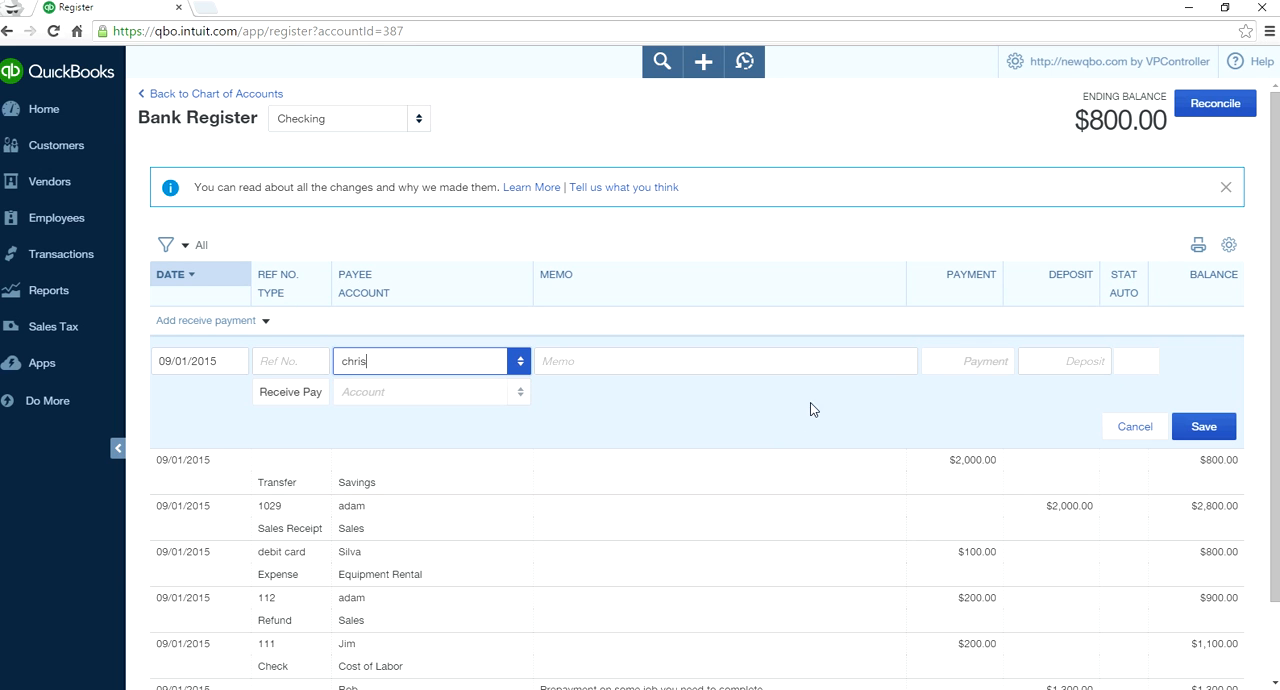
{"action": "left_click", "coordinate": [1060, 362]}
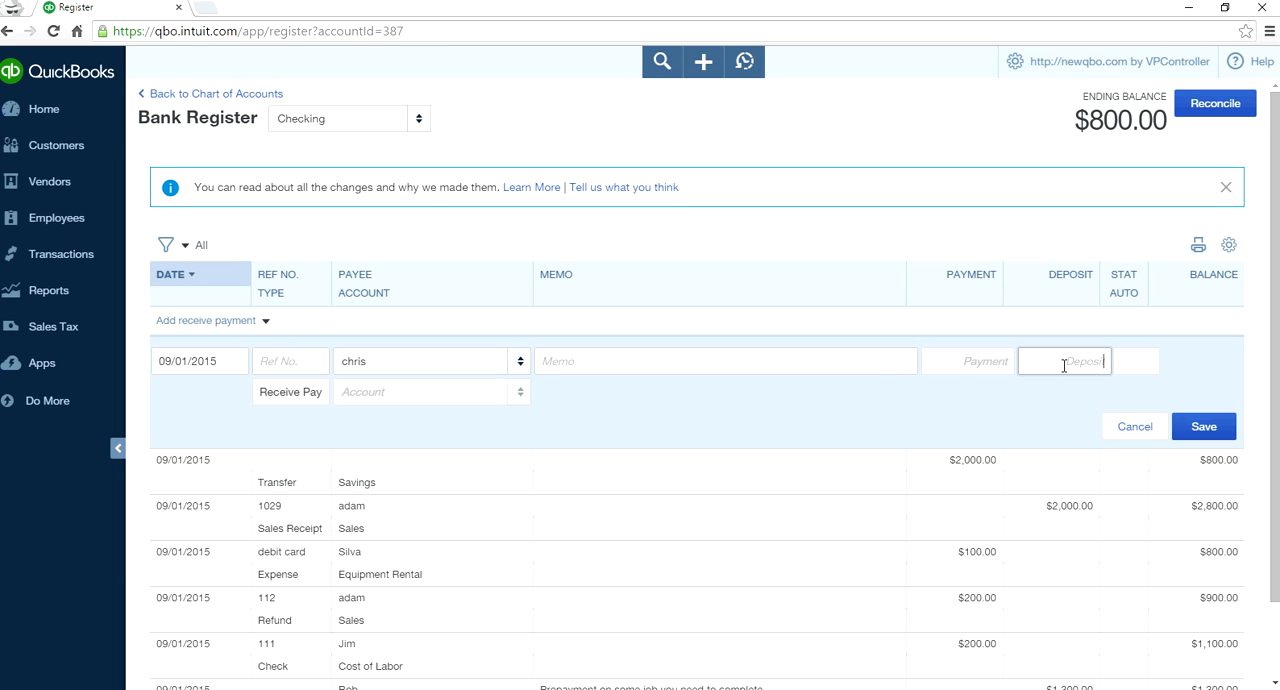
{"action": "left_click", "coordinate": [1004, 426]}
{"action": "left_click", "coordinate": [514, 362]}
{"action": "left_click", "coordinate": [514, 362]}
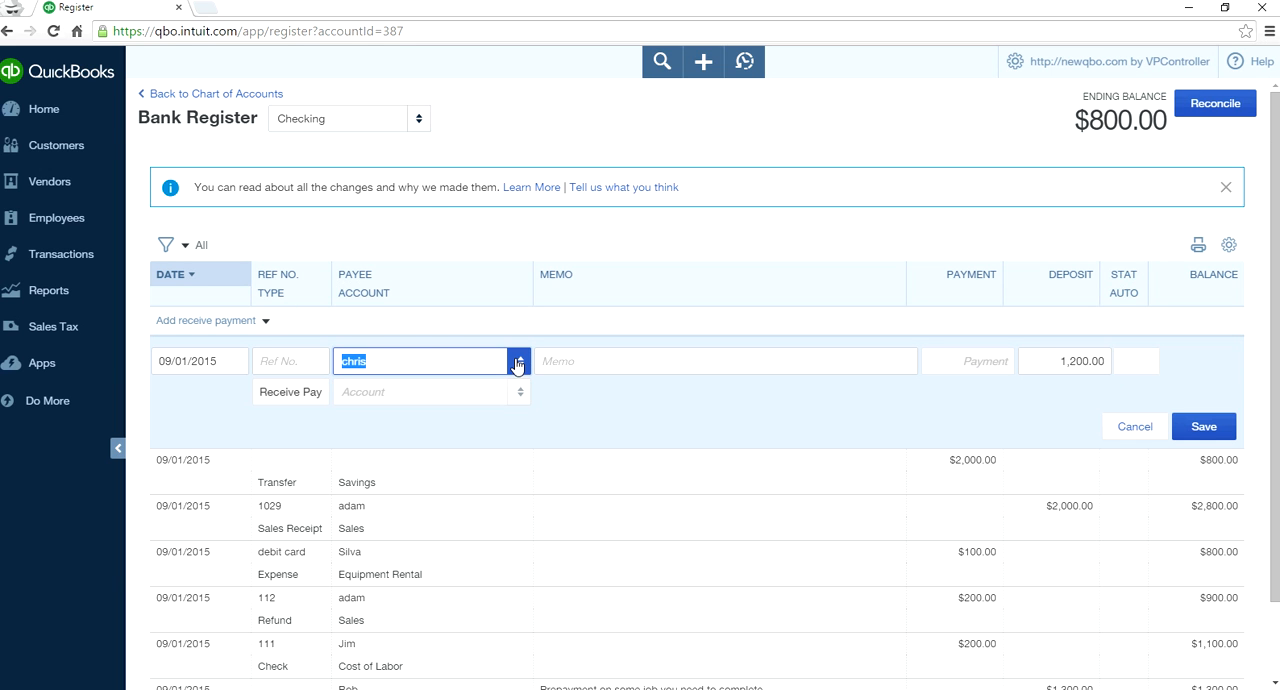
{"action": "left_click", "coordinate": [1218, 432]}
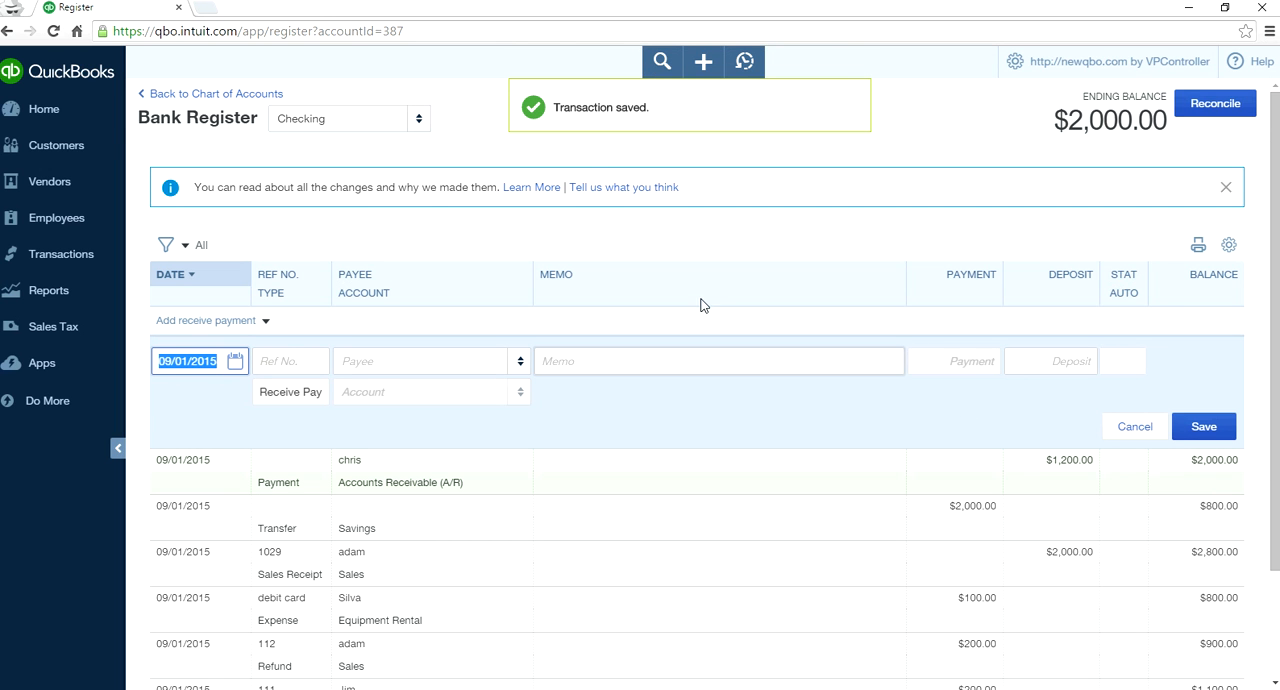
- In a duplicate browser tab, open the paying customer's record, apply the unapplied 1,200.00 payment to the open invoice, and save and close
{"action": "right_click", "coordinate": [135, 11]}
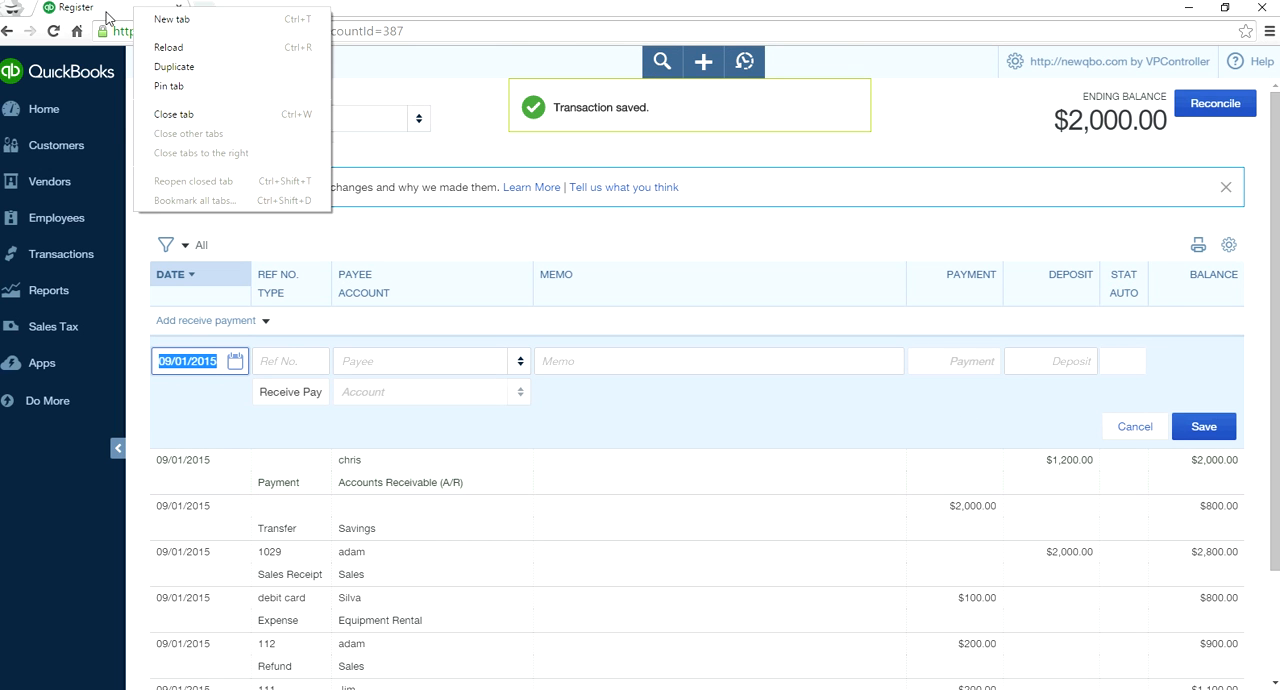
{"action": "left_click", "coordinate": [146, 66]}
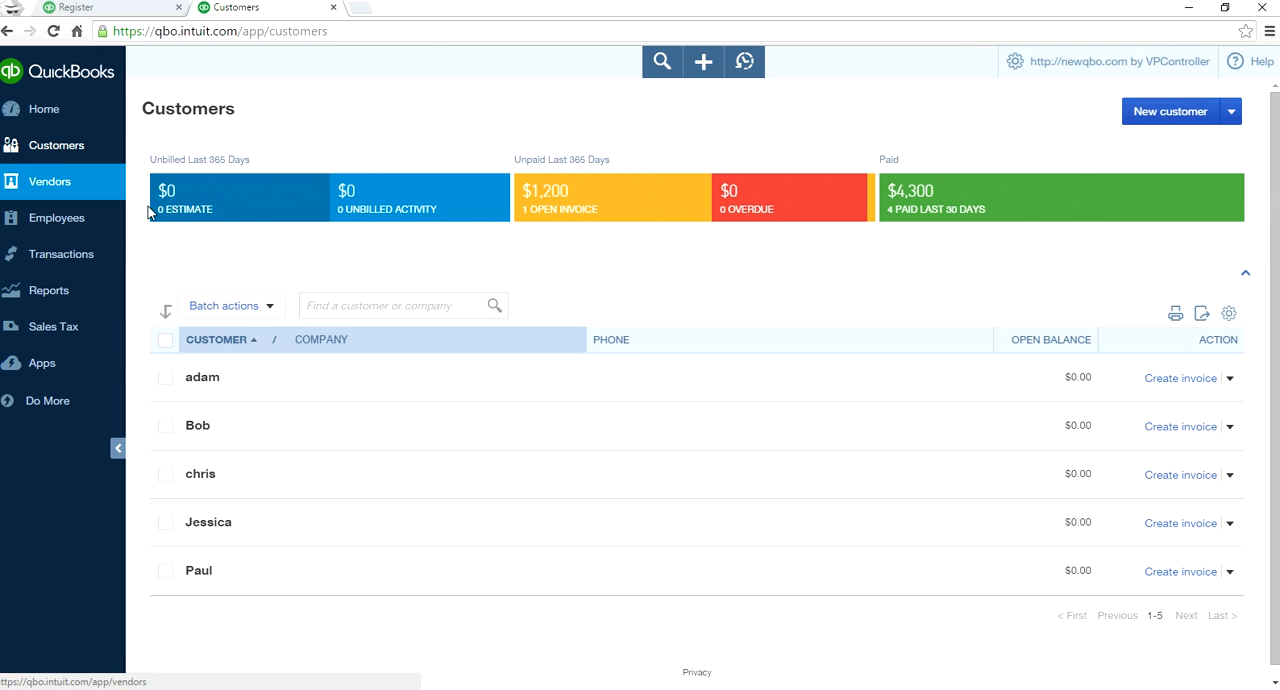
{"action": "left_click", "coordinate": [204, 477]}
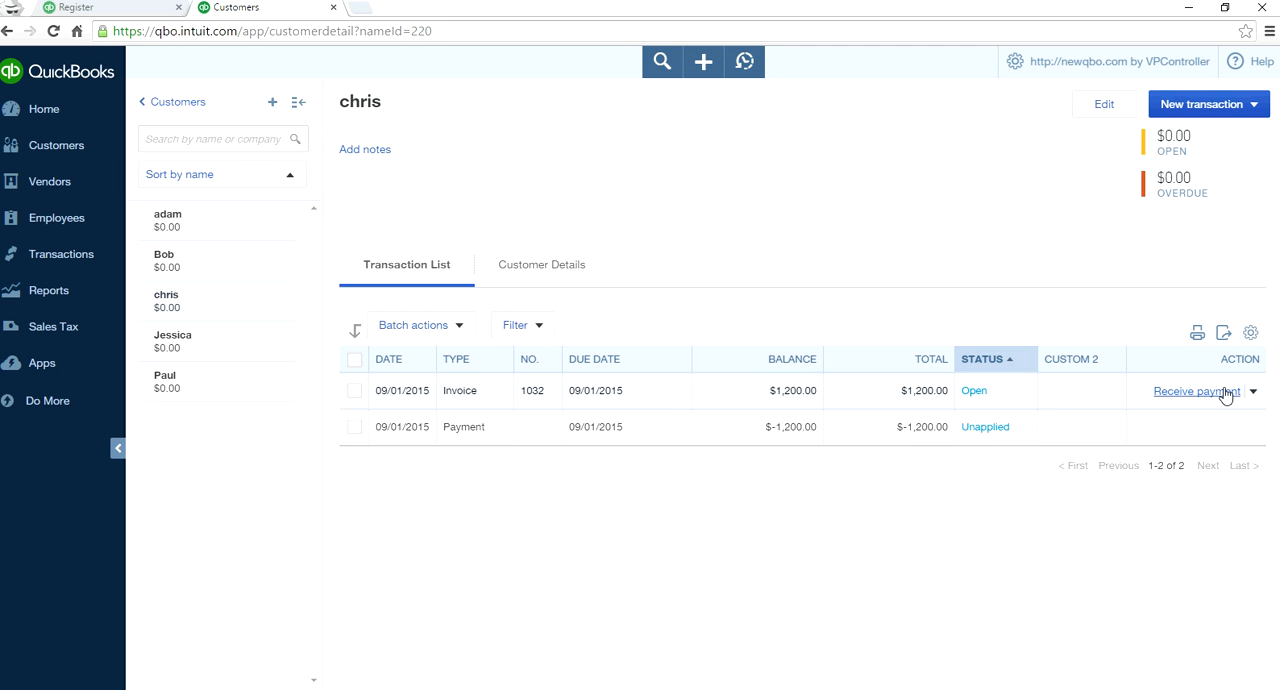
{"action": "left_click", "coordinate": [1162, 395]}
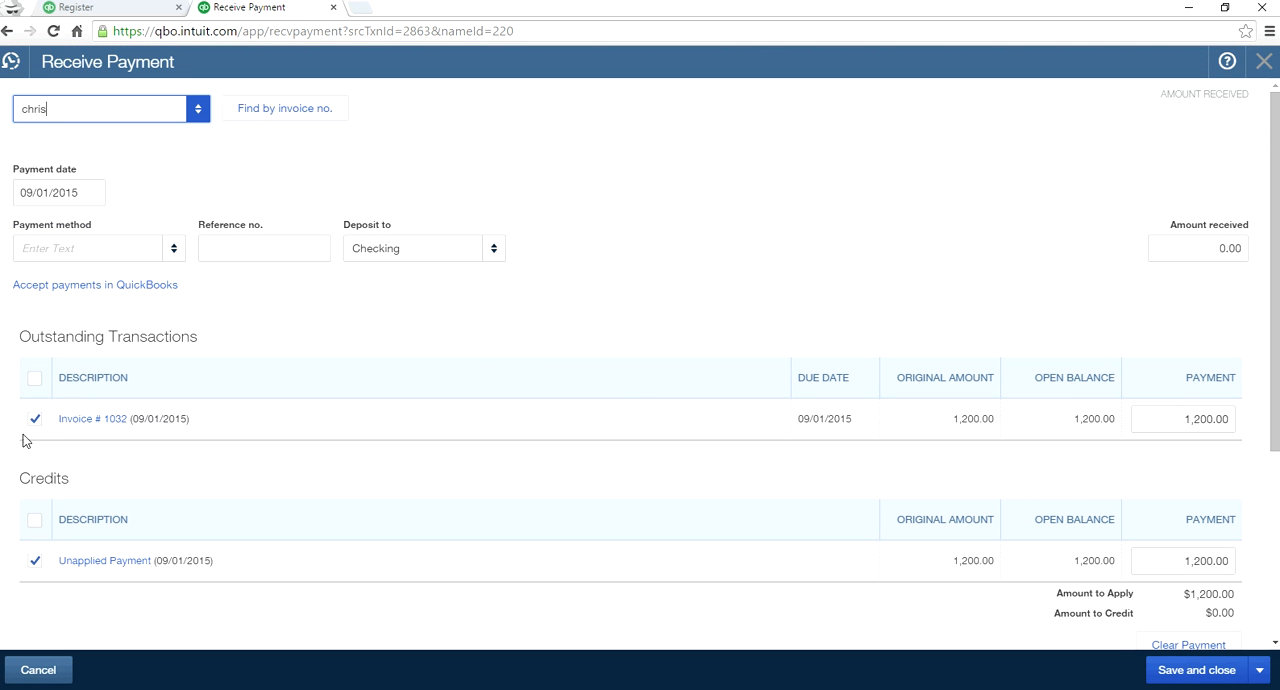
{"action": "left_click", "coordinate": [1203, 680]}
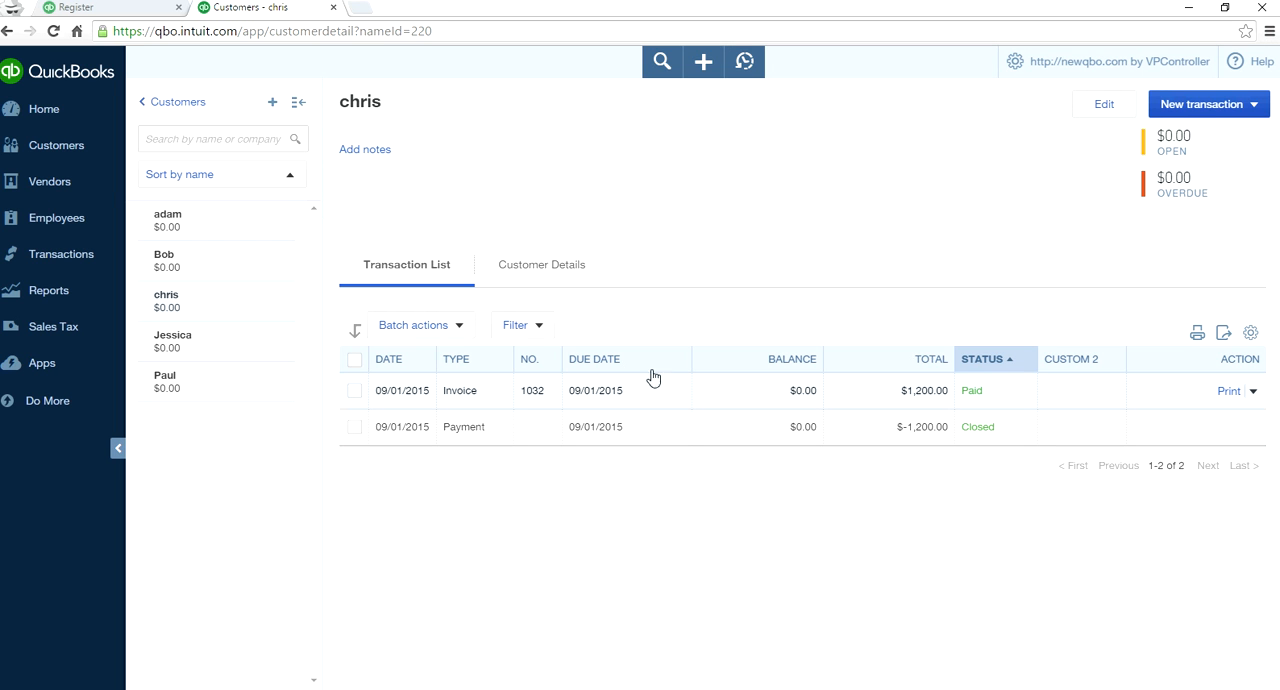
- Return to the Checking register, start a new vendor bill and choose att as the vendor
{"action": "left_click", "coordinate": [122, 8]}
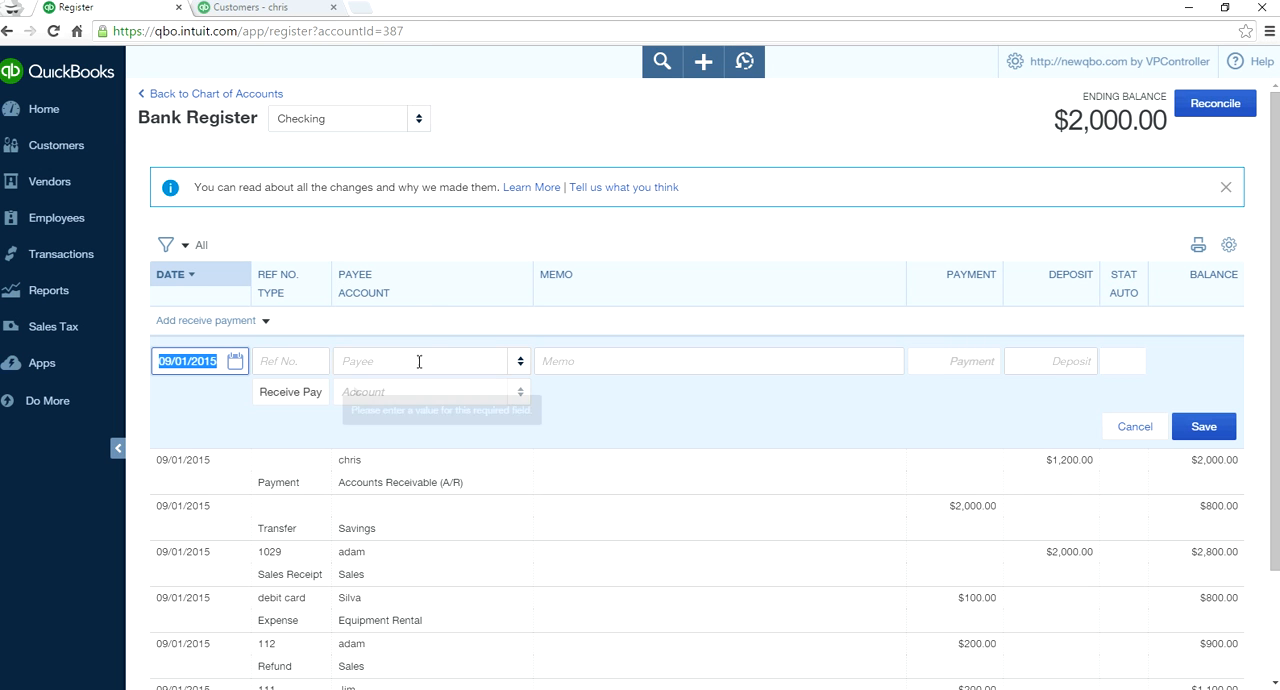
{"action": "left_click", "coordinate": [265, 321]}
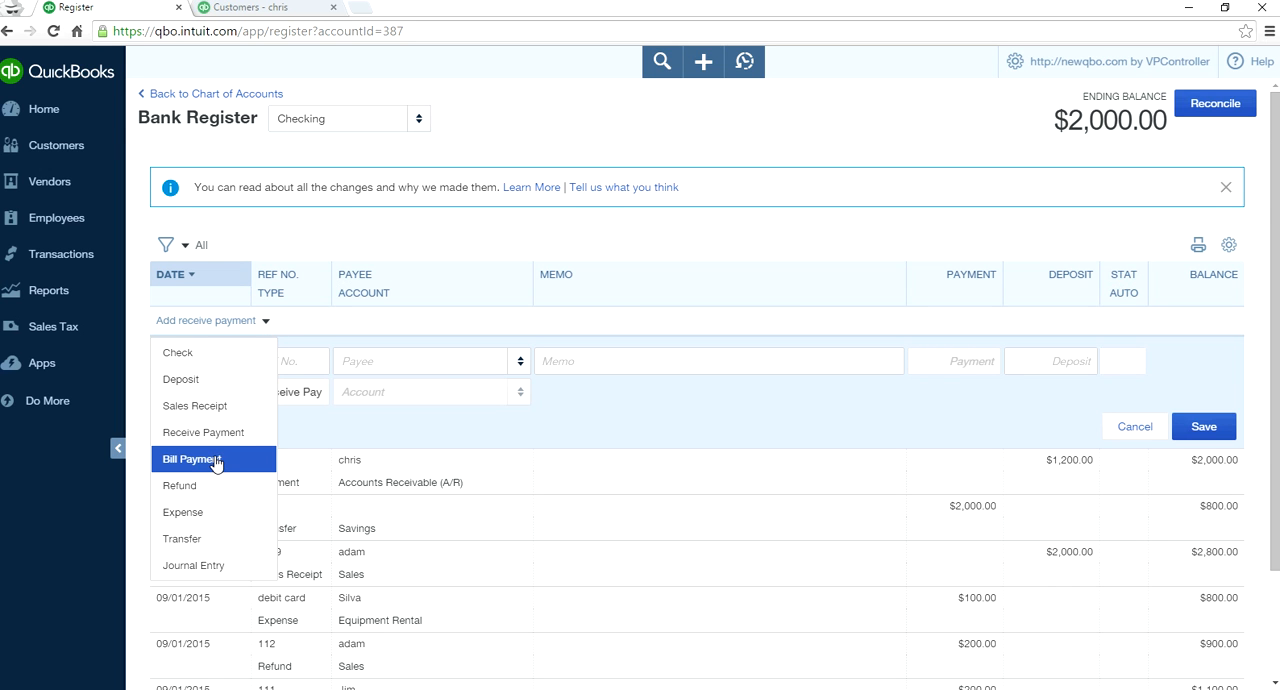
{"action": "left_click", "coordinate": [703, 63]}
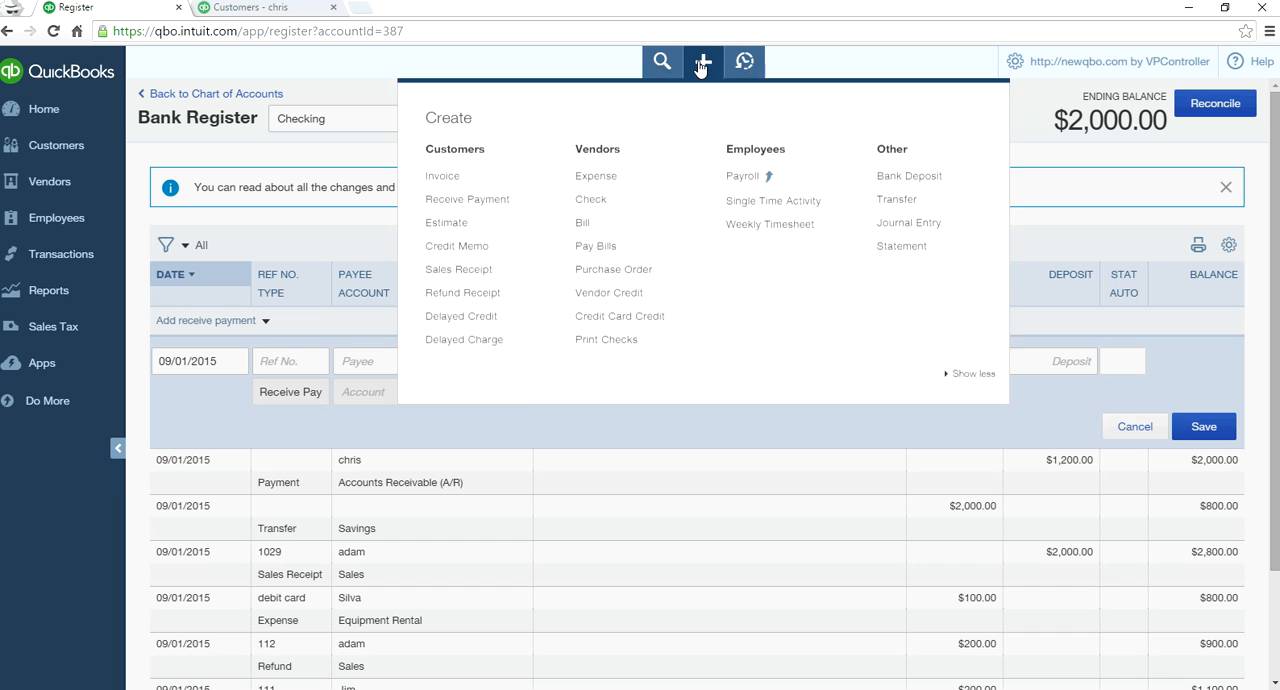
{"action": "left_click", "coordinate": [618, 246]}
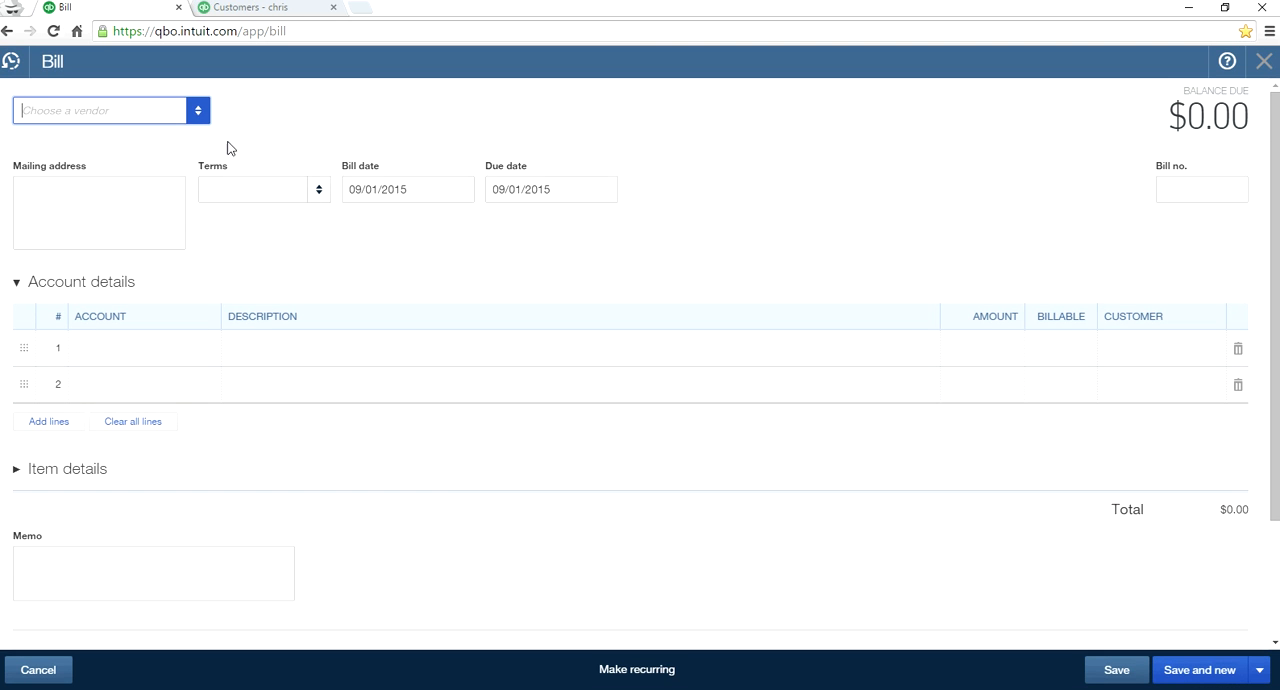
{"action": "left_click", "coordinate": [196, 112]}
{"action": "left_click", "coordinate": [100, 175]}
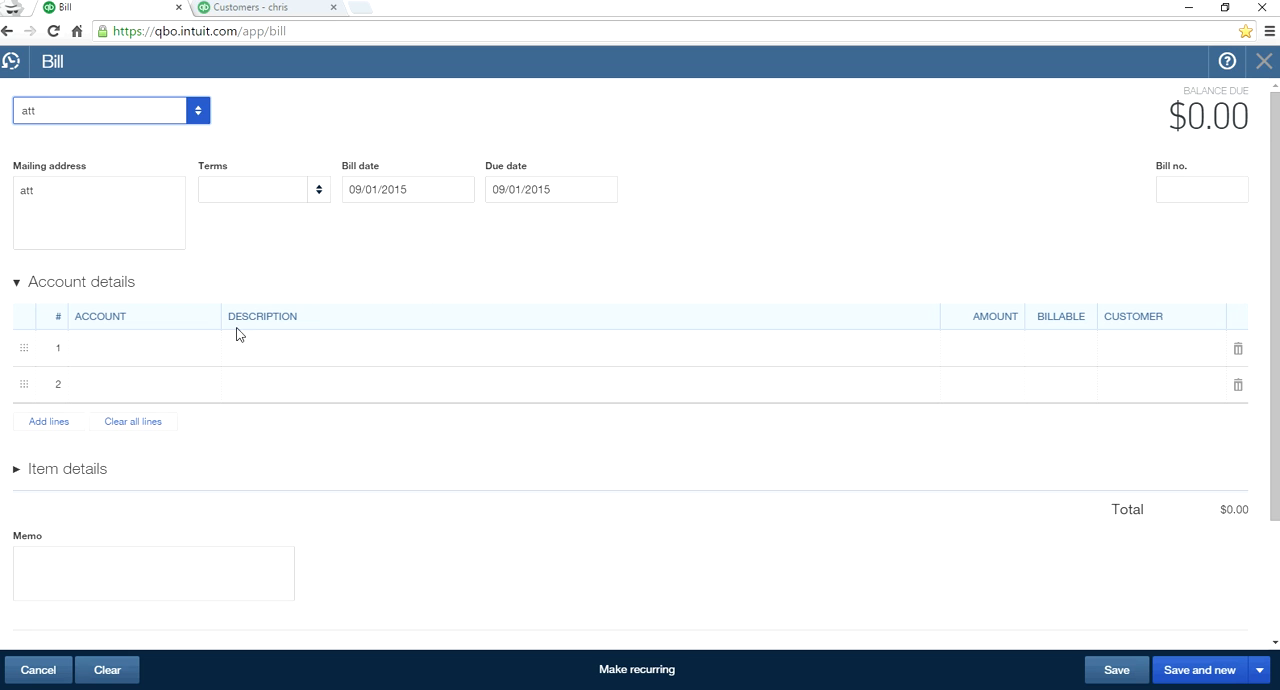
- Fill the bill's first line with the Telephone account and an amount of 100
{"action": "left_click", "coordinate": [171, 357]}
{"action": "left_click", "coordinate": [206, 352]}
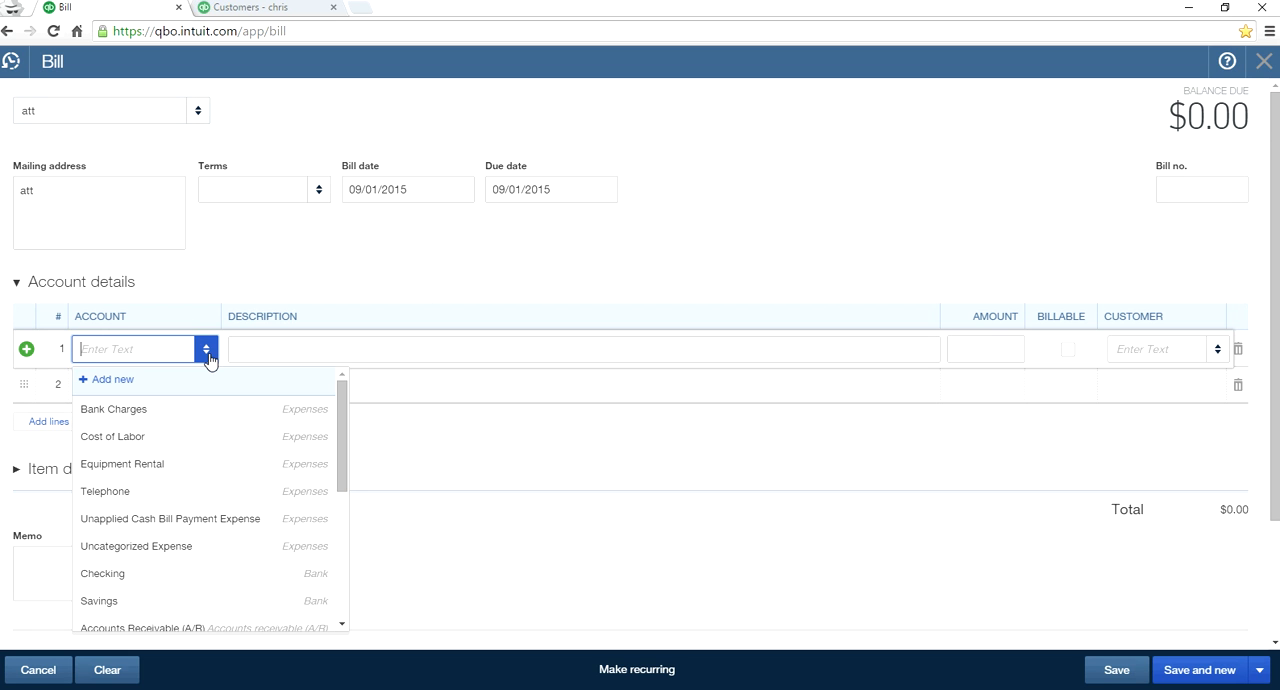
{"action": "left_click", "coordinate": [190, 492]}
{"action": "left_click", "coordinate": [988, 352]}
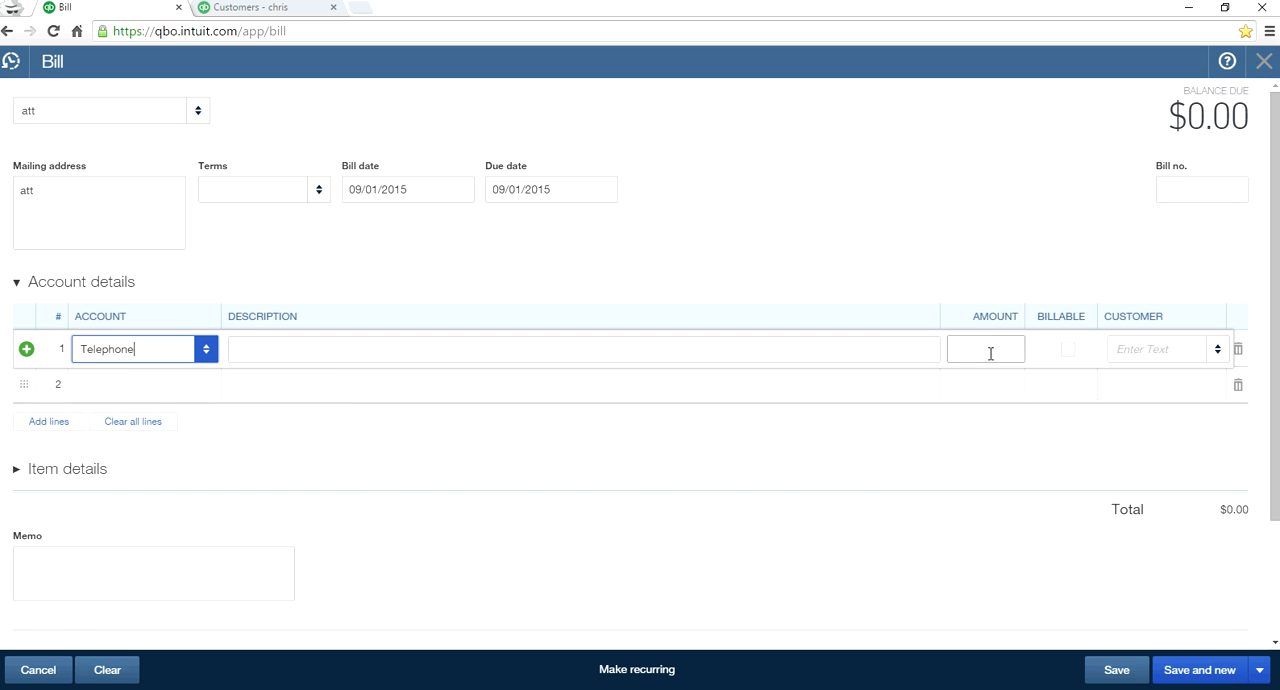
{"action": "type", "text": "100"}
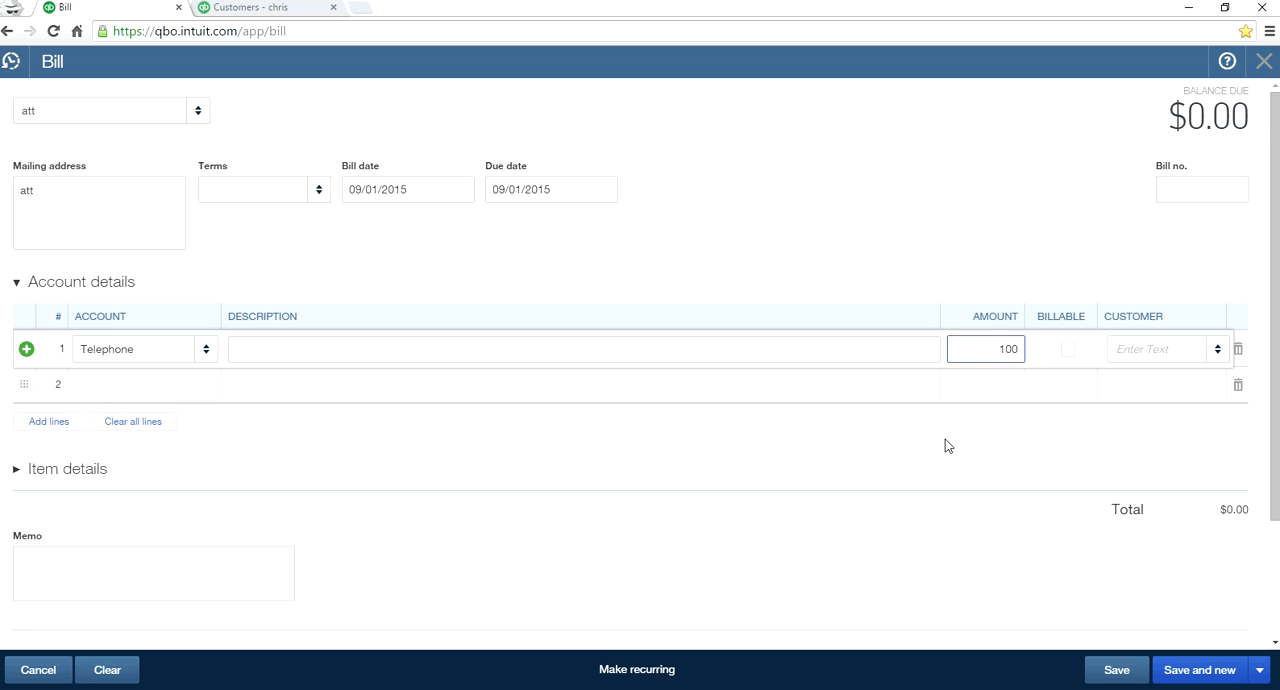
{"action": "left_click", "coordinate": [941, 452]}
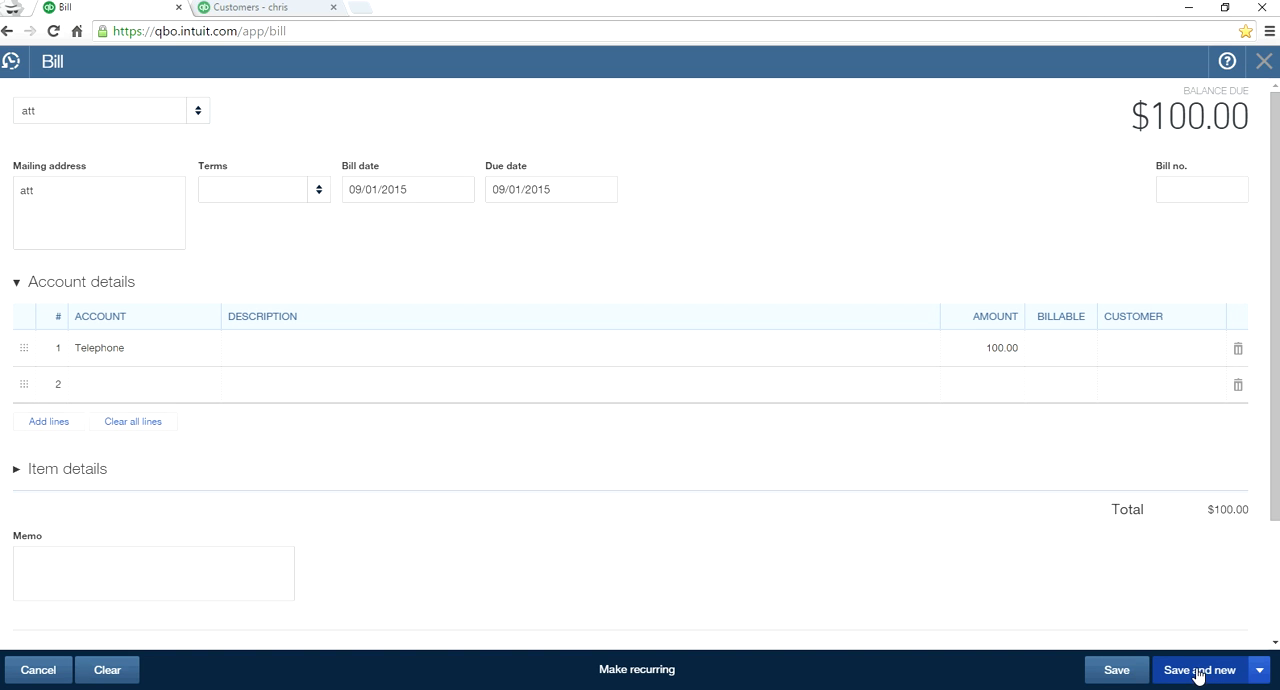
- Set the bill number to aug, and save and close the bill
{"action": "left_click", "coordinate": [1177, 189]}
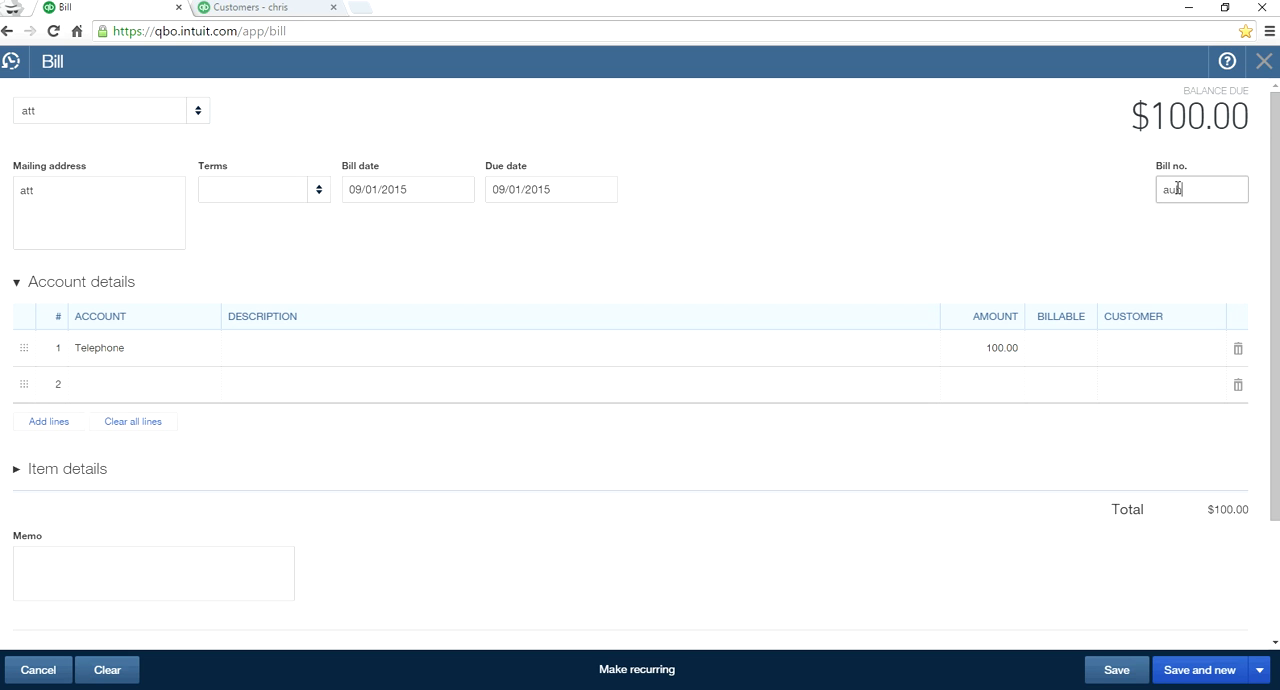
{"action": "type", "text": "aug"}
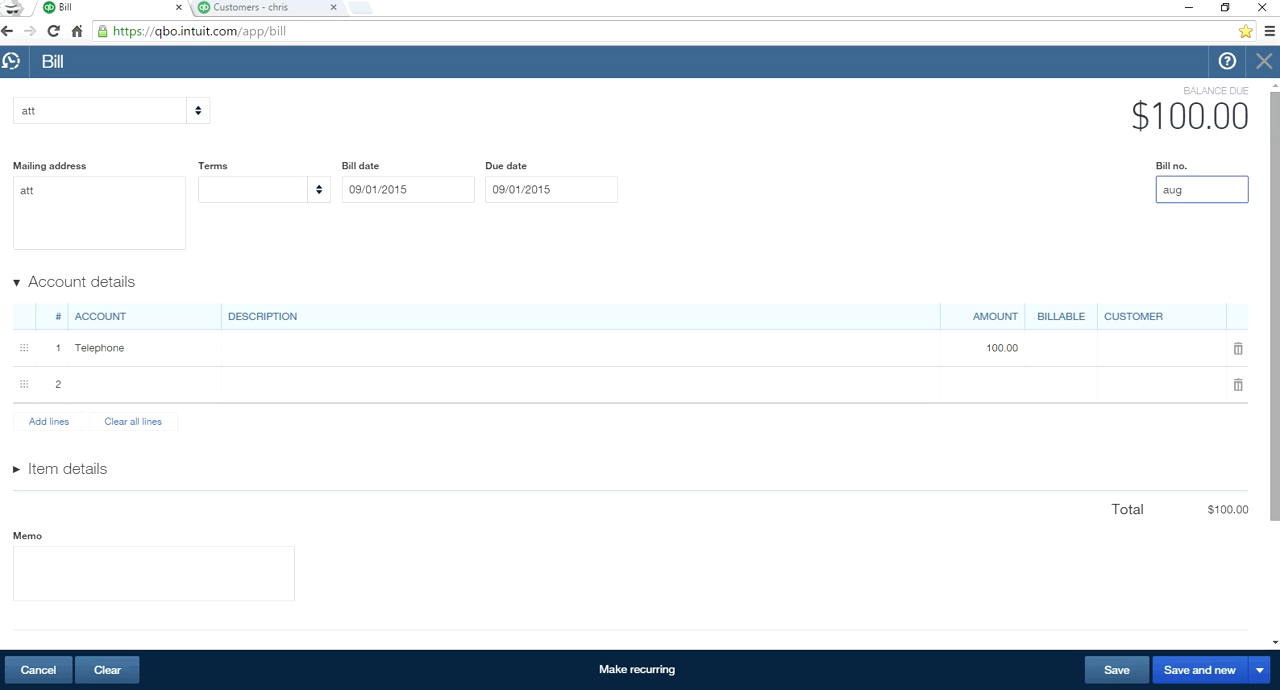
{"action": "left_click", "coordinate": [1260, 679]}
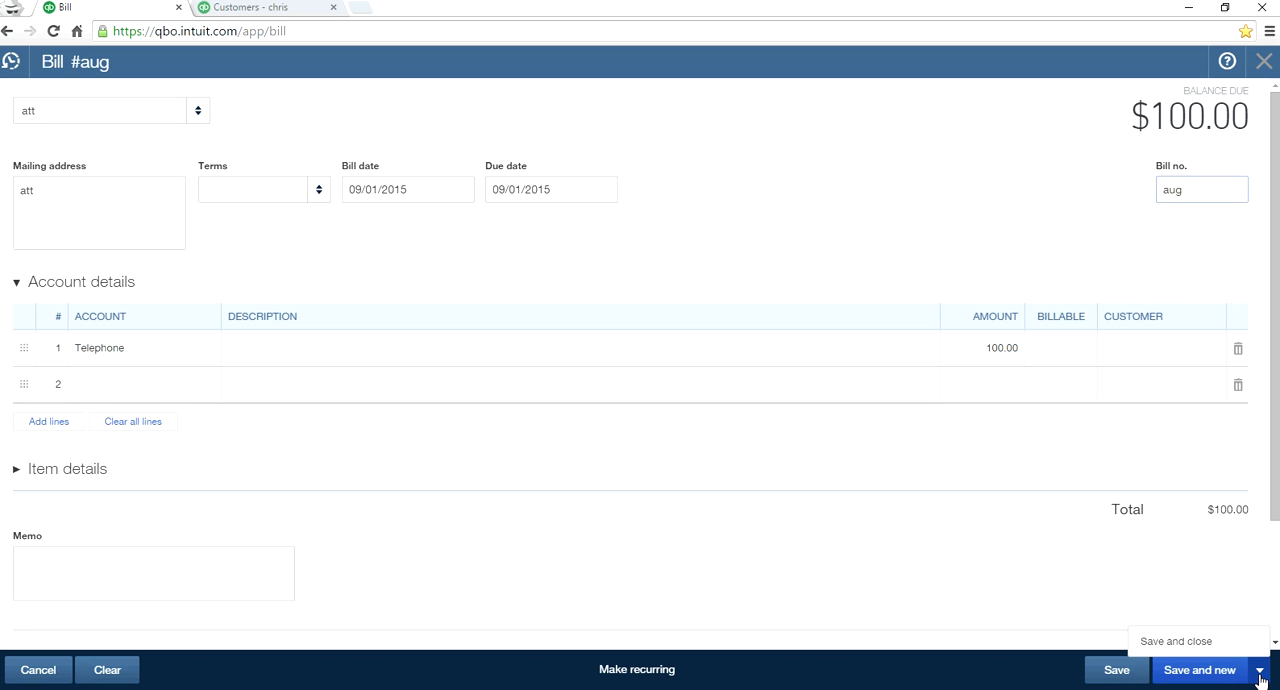
{"action": "left_click", "coordinate": [1198, 645]}
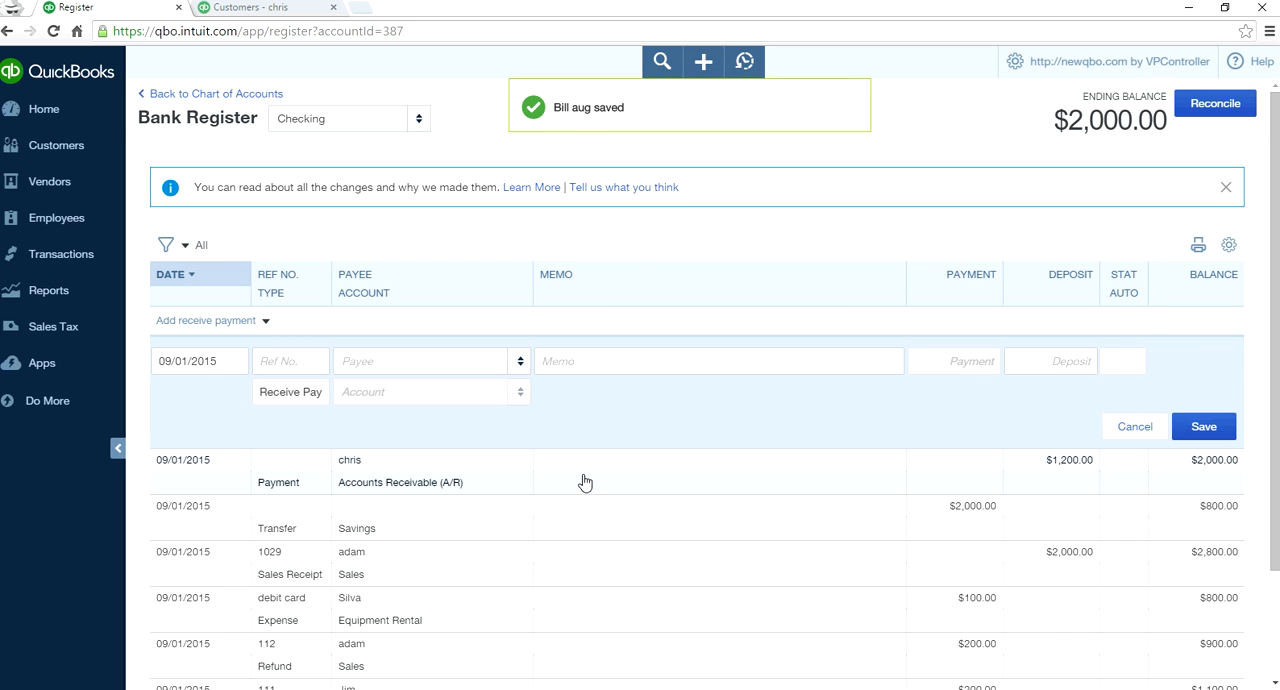
- Start a bill payment entry in the Checking register with the reference number online
{"action": "scroll", "coordinate": [585, 483], "scroll_direction": "down", "scroll_amount": 1}
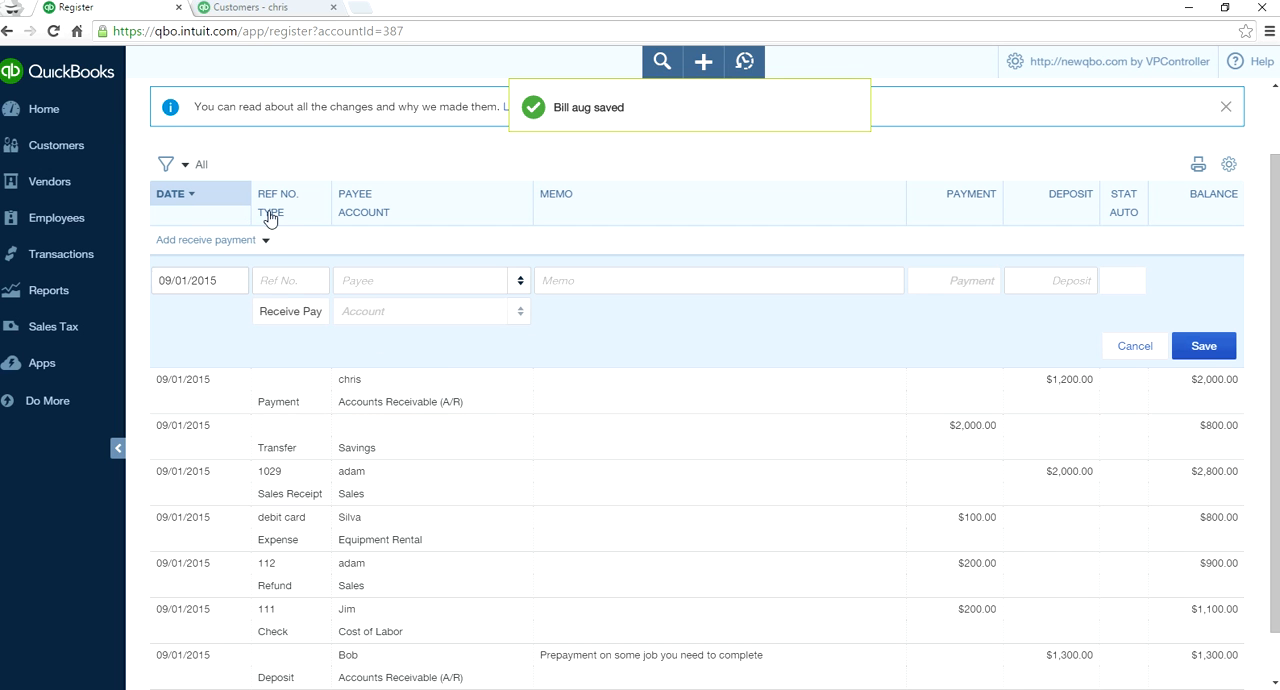
{"action": "left_click", "coordinate": [263, 243]}
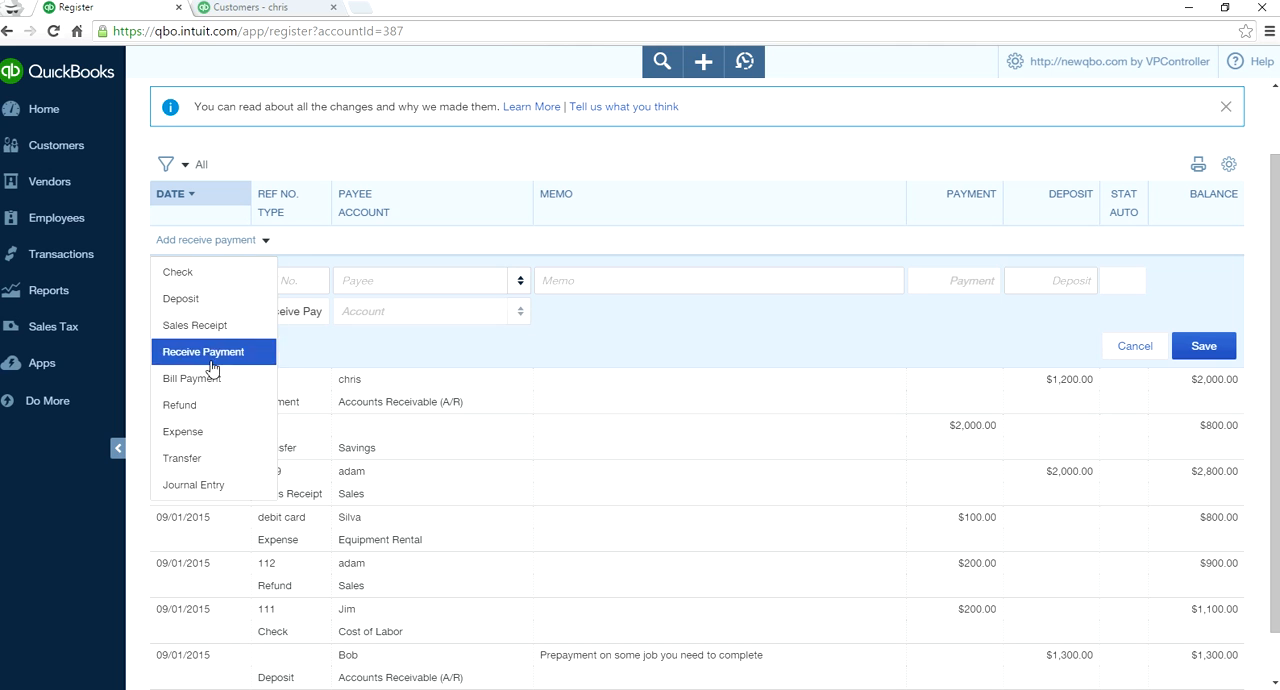
{"action": "left_click", "coordinate": [211, 378]}
{"action": "left_click", "coordinate": [282, 280]}
{"action": "double_click", "coordinate": [293, 279]}
{"action": "key", "text": "BackSpace"}
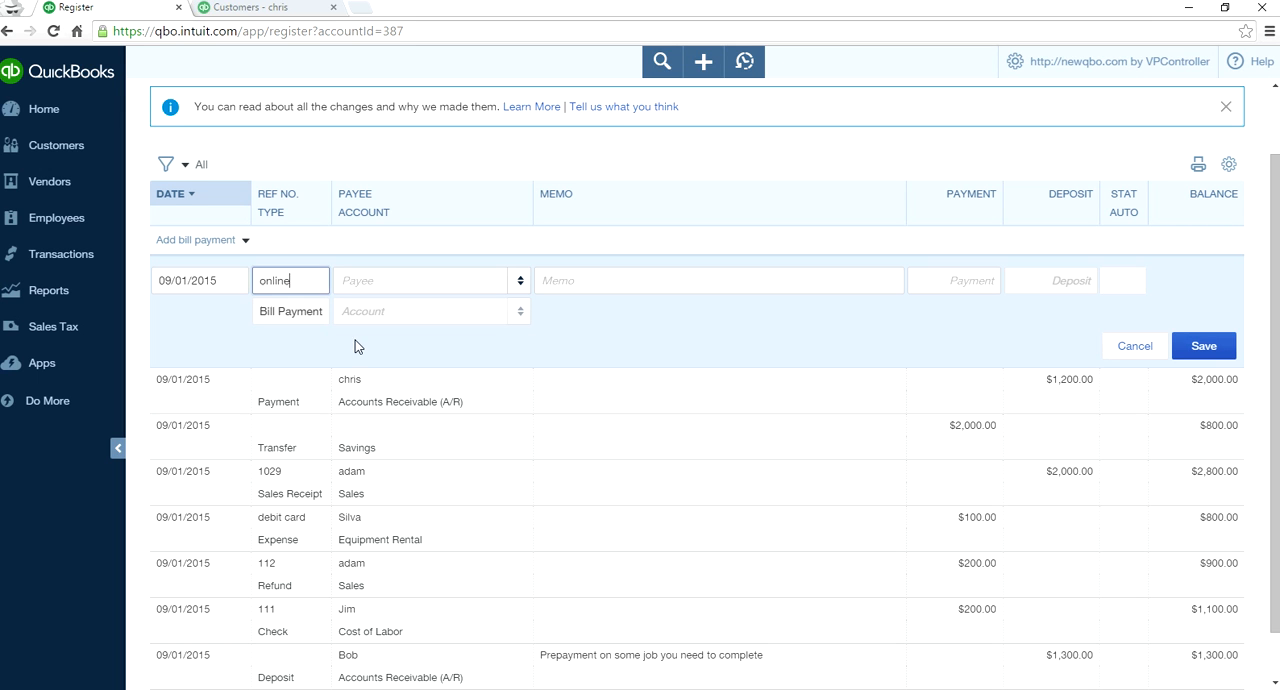
- Set the bill payment's payee to att and its payment to 100.00, and save the entry
{"action": "left_click", "coordinate": [520, 280]}
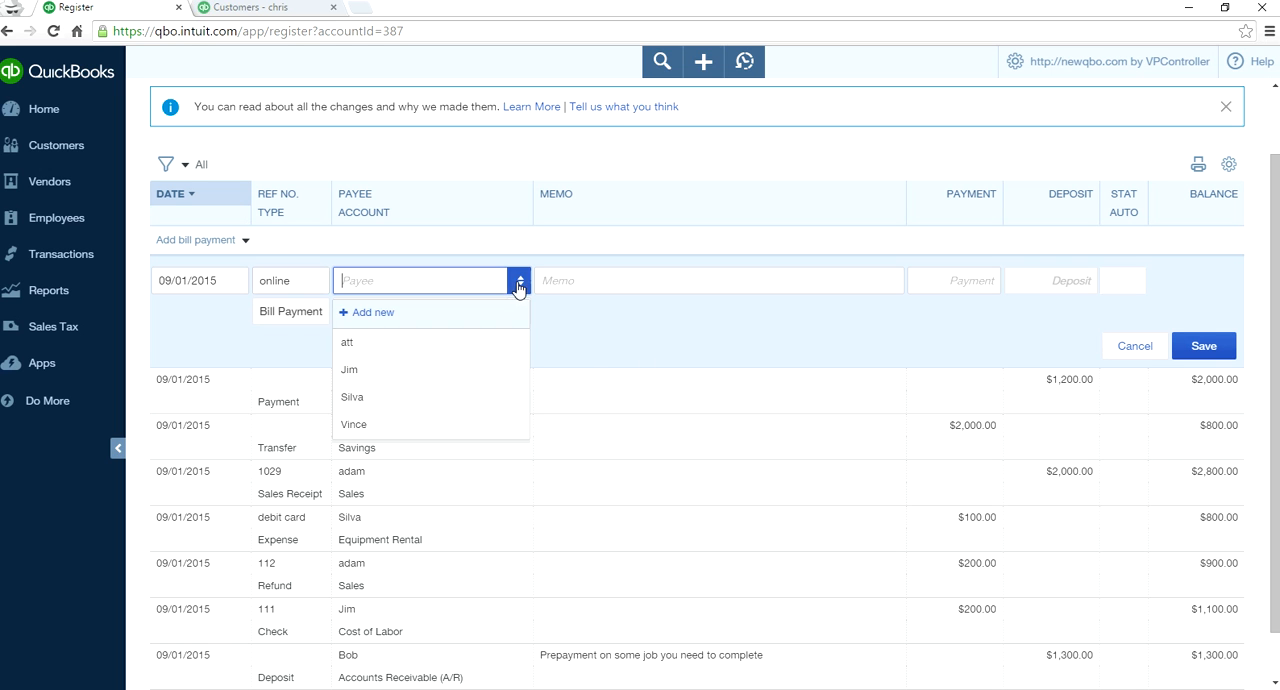
{"action": "left_click", "coordinate": [432, 360]}
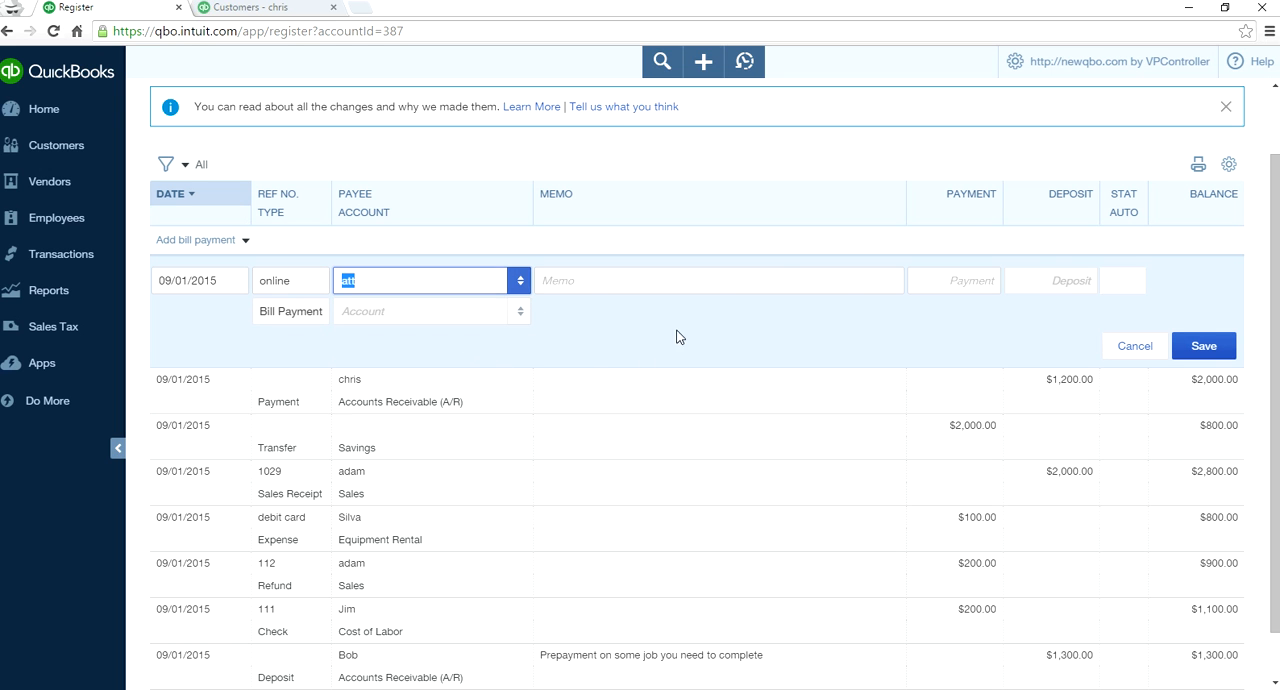
{"action": "left_click", "coordinate": [983, 280]}
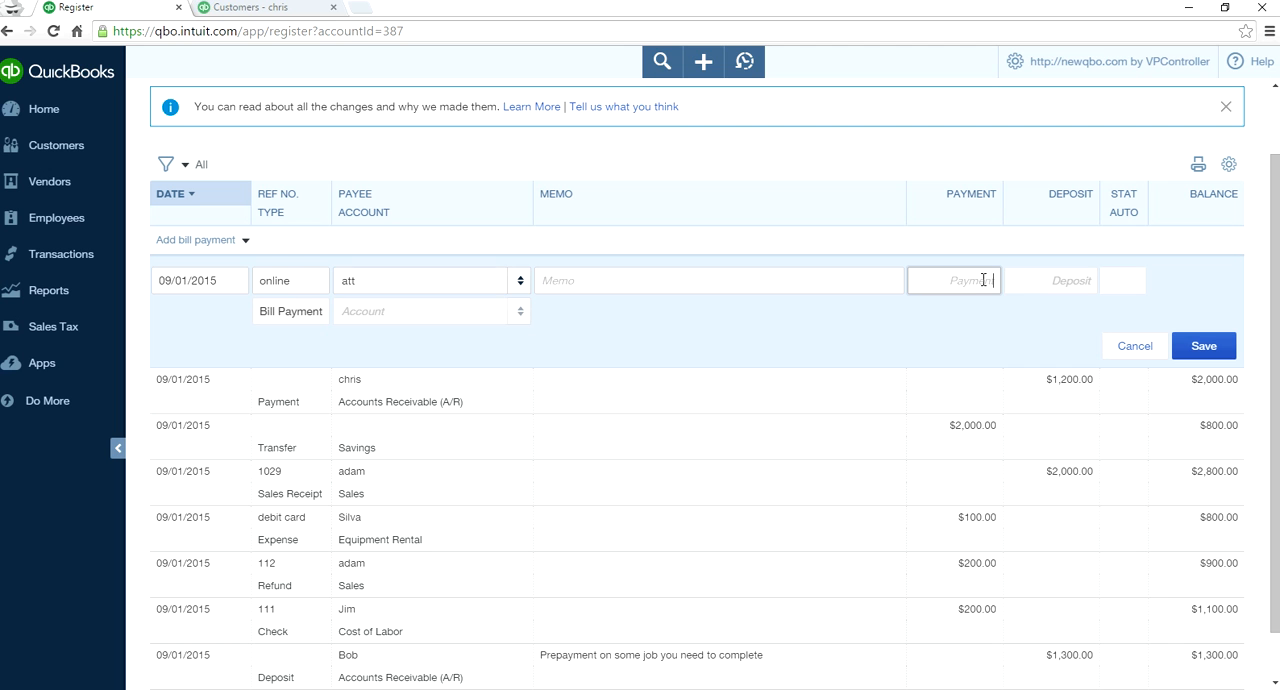
{"action": "left_click", "coordinate": [960, 341]}
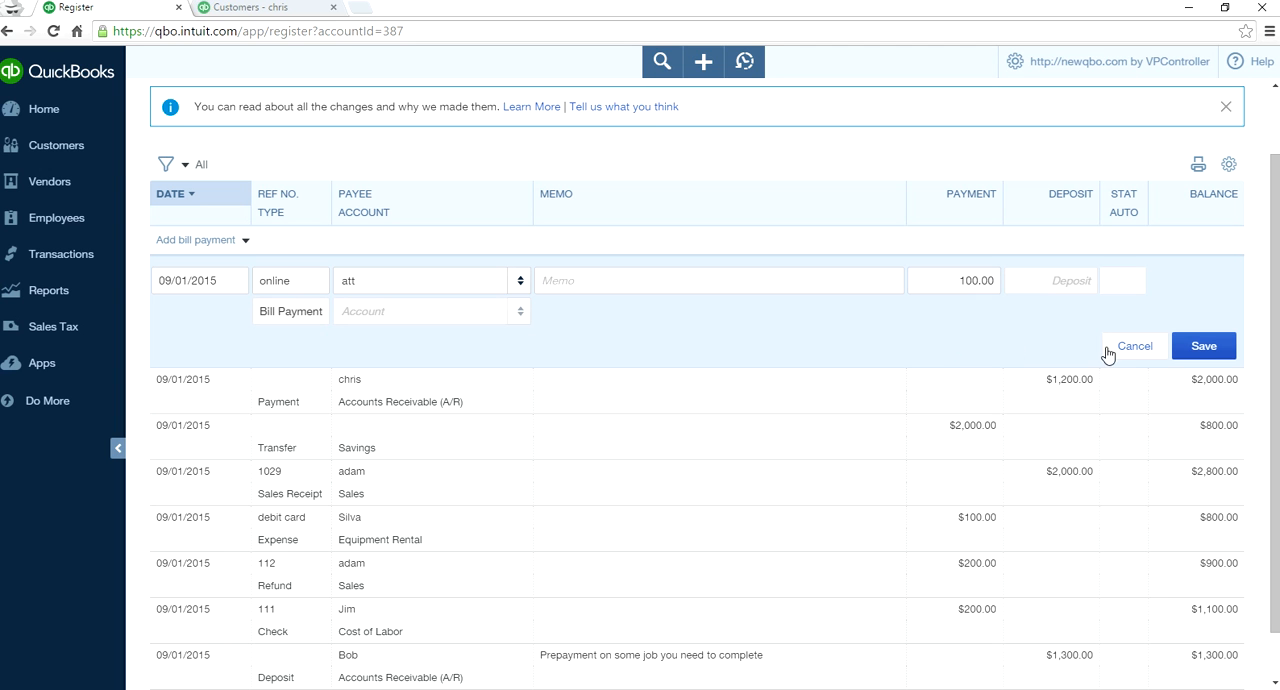
{"action": "left_click", "coordinate": [1205, 346]}
{"action": "scroll", "coordinate": [800, 388], "scroll_direction": "up", "scroll_amount": 1}
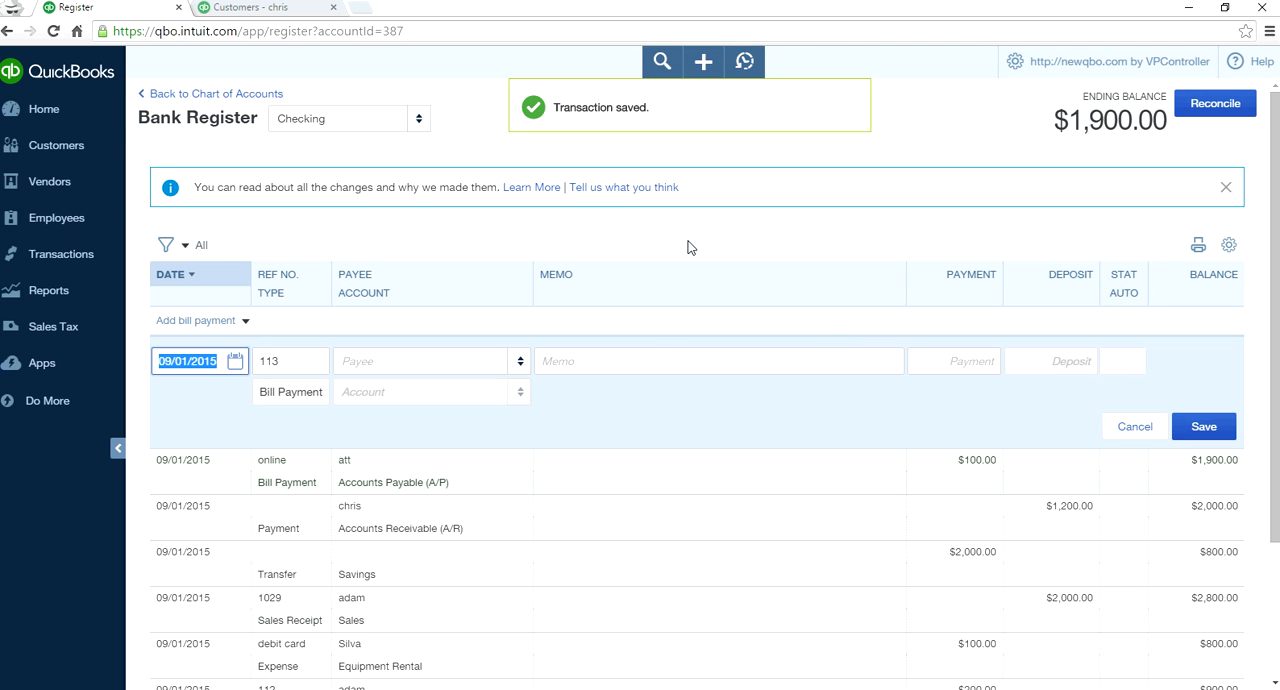
- Open vendor att's record, apply the unapplied online payment of 100.00 to the aug bill, and save and close
{"action": "left_click", "coordinate": [49, 184]}
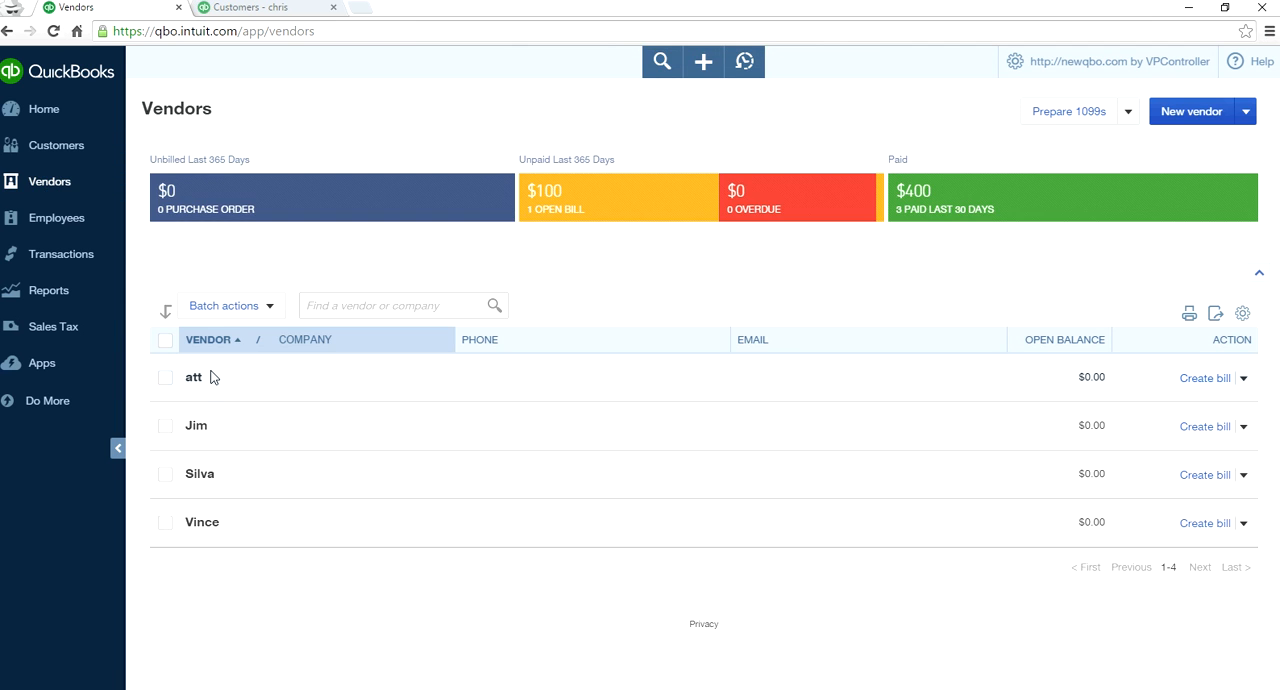
{"action": "left_click", "coordinate": [194, 378]}
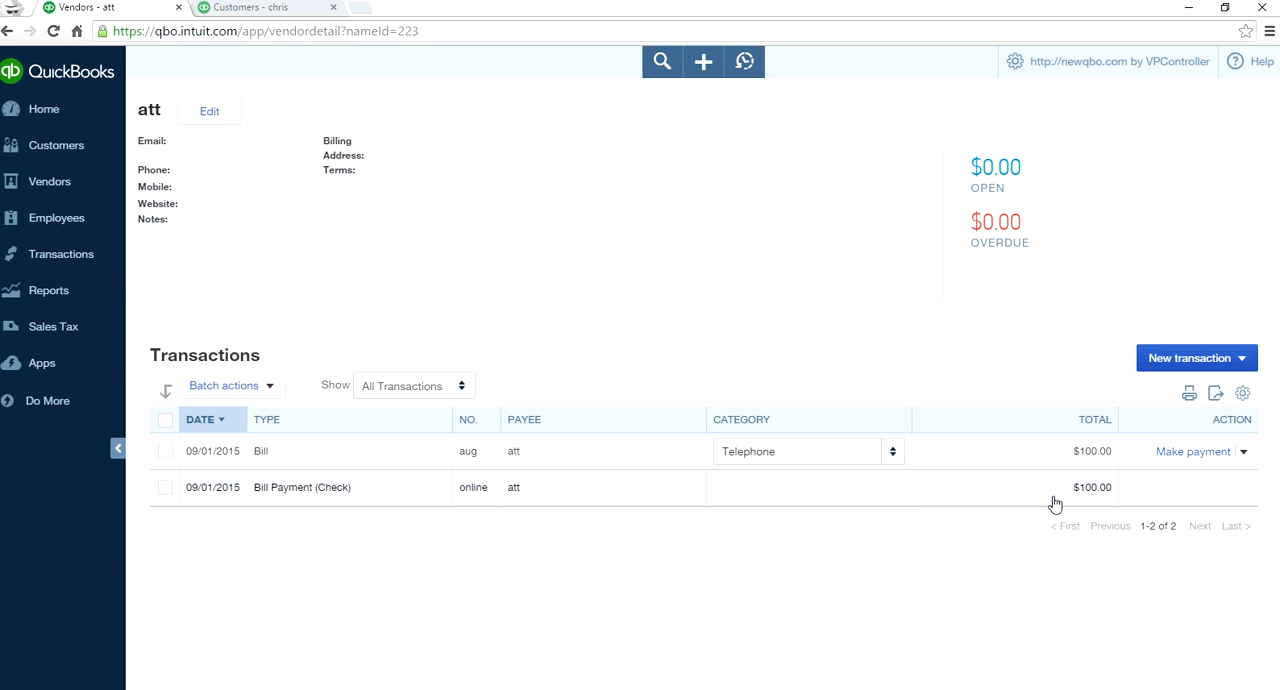
{"action": "left_click", "coordinate": [1158, 451]}
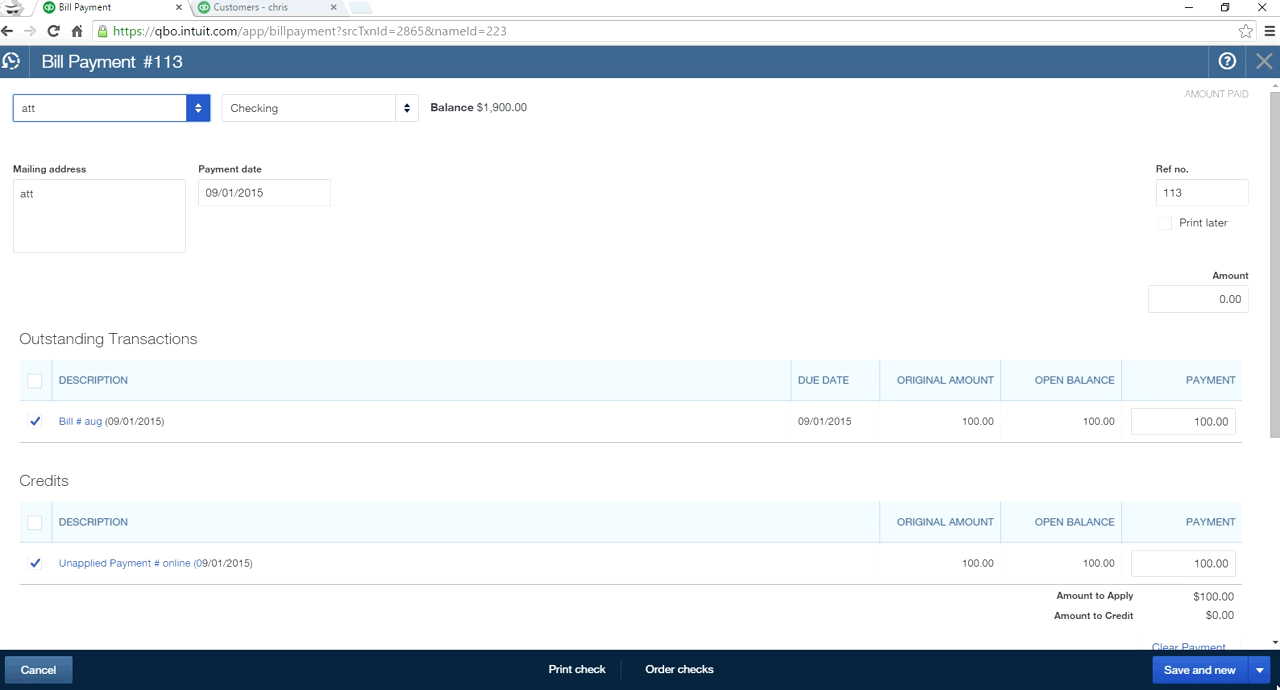
{"action": "left_click", "coordinate": [1260, 670]}
{"action": "left_click", "coordinate": [1182, 644]}
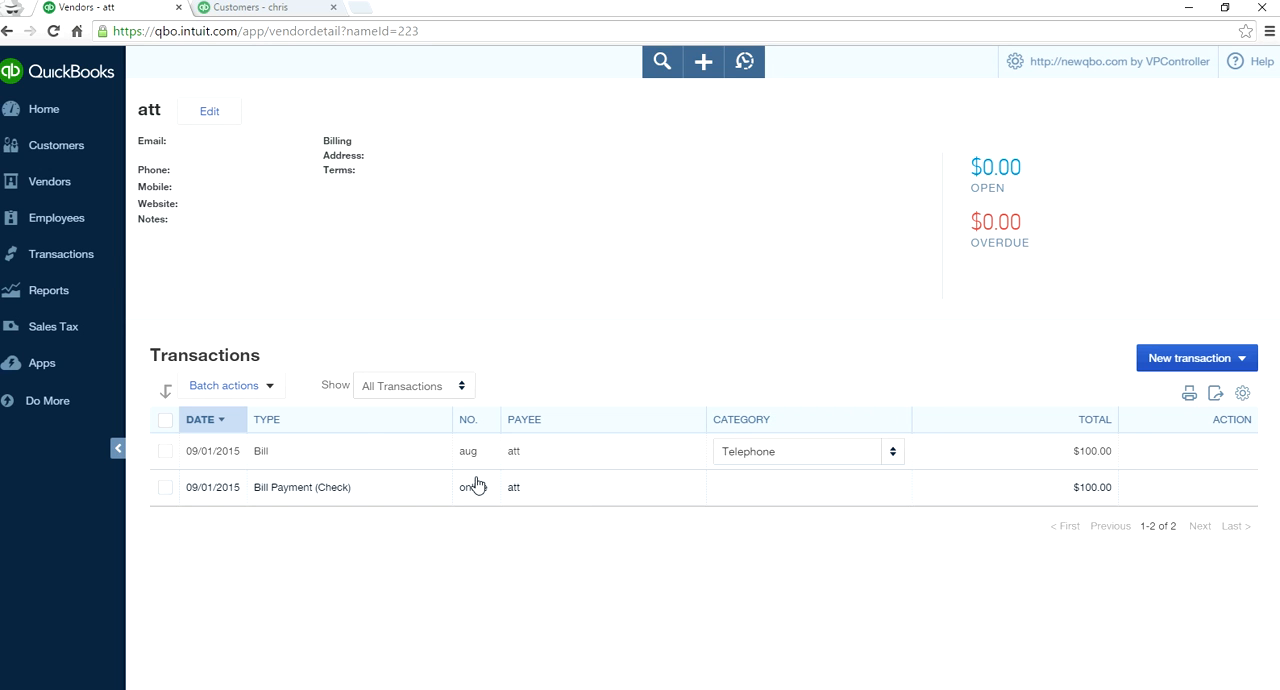
- Refresh the vendor's record, and reopen the Checking account's register from the chart of accounts
{"action": "left_click", "coordinate": [53, 31]}
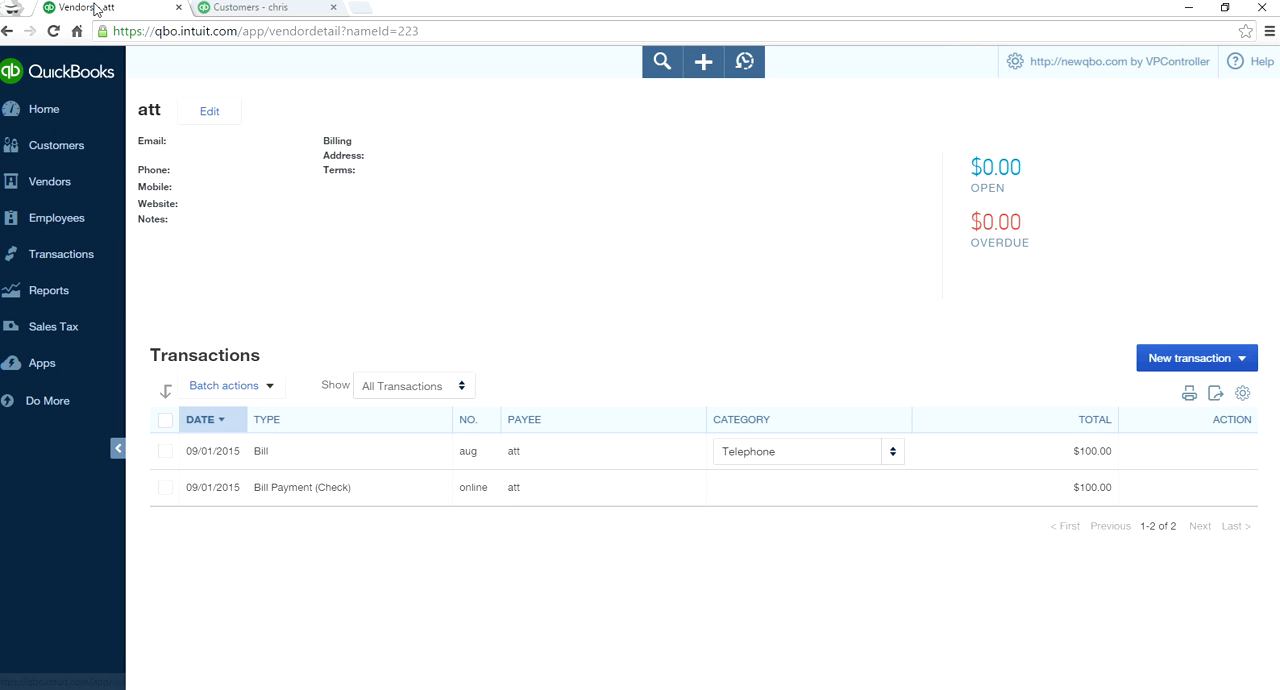
{"action": "left_click", "coordinate": [250, 8]}
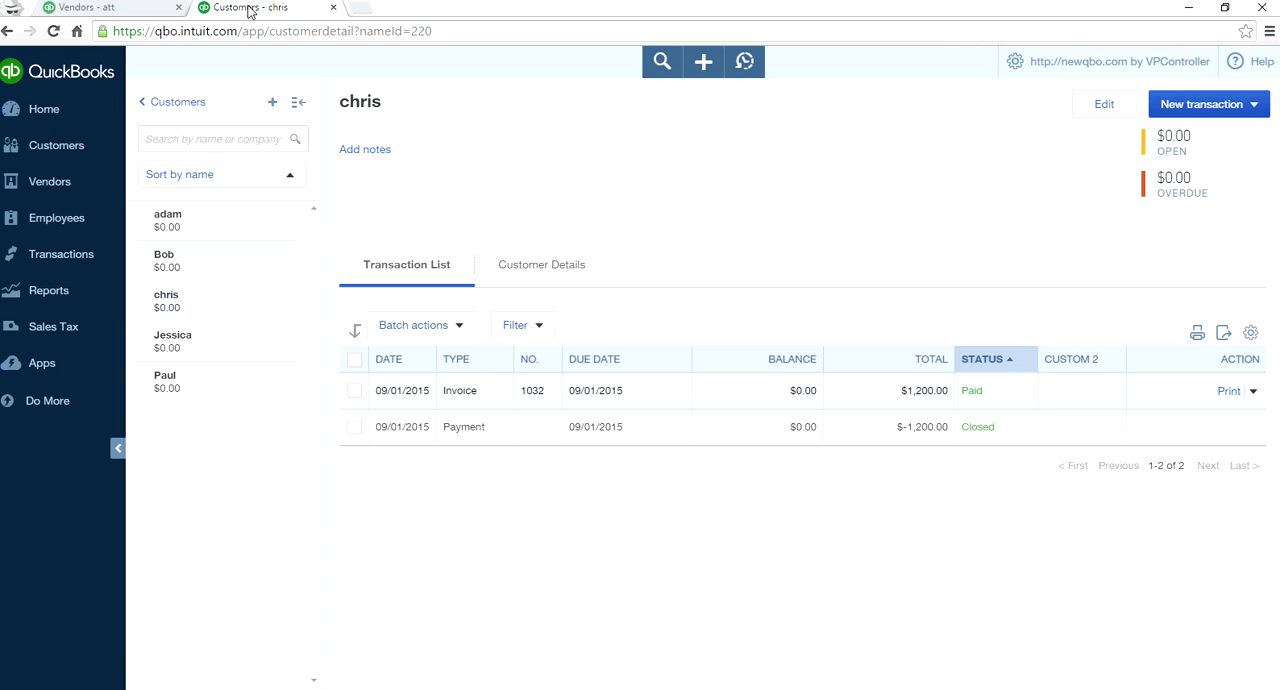
{"action": "left_click", "coordinate": [68, 8]}
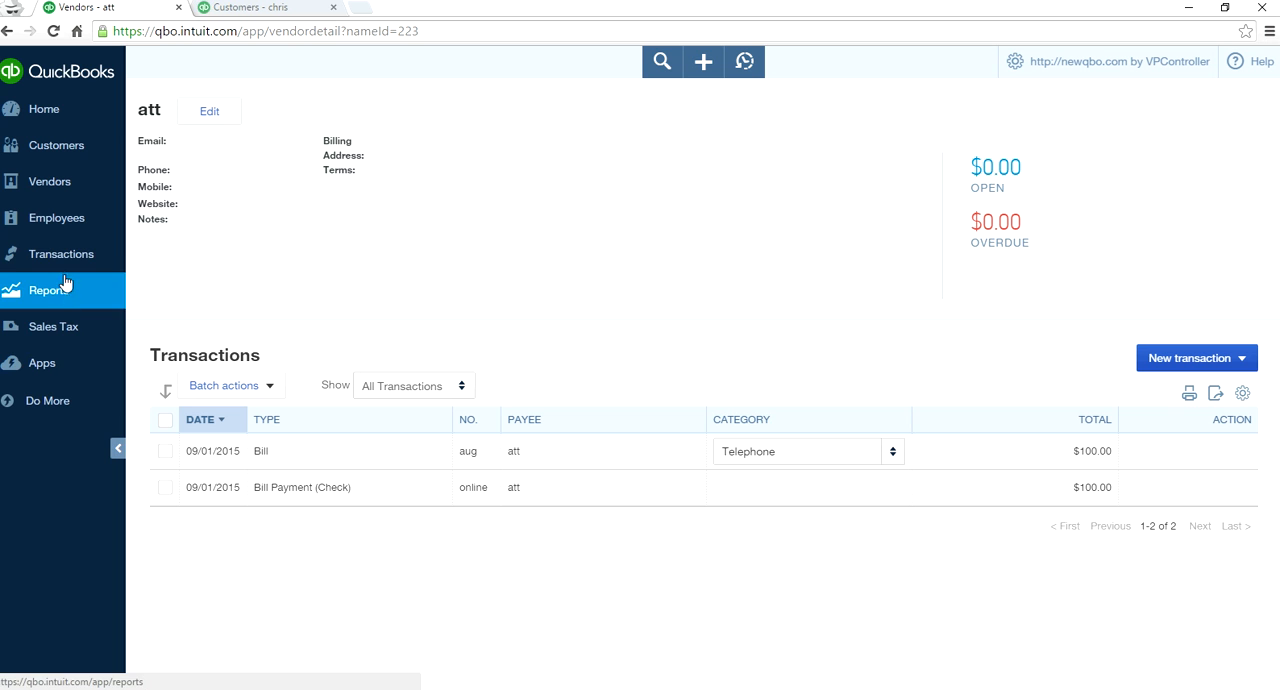
{"action": "mouse_move", "coordinate": [30, 258]}
{"action": "left_click", "coordinate": [85, 352]}
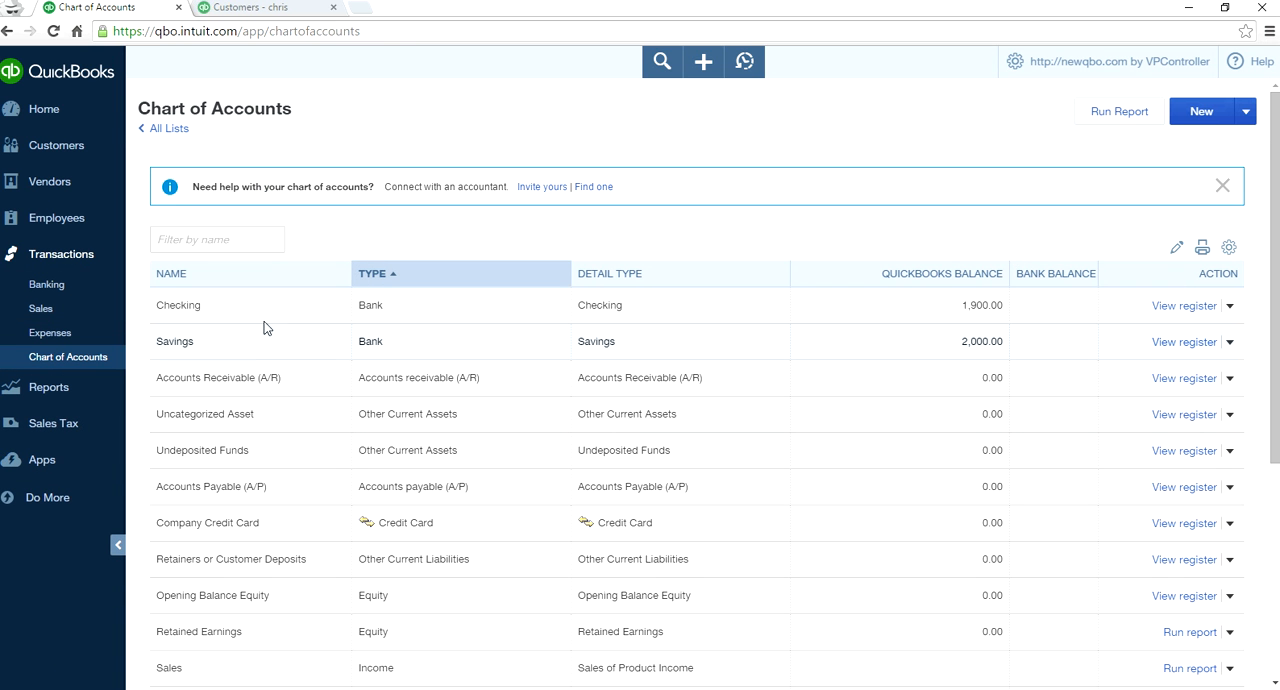
{"action": "left_click", "coordinate": [1172, 308]}
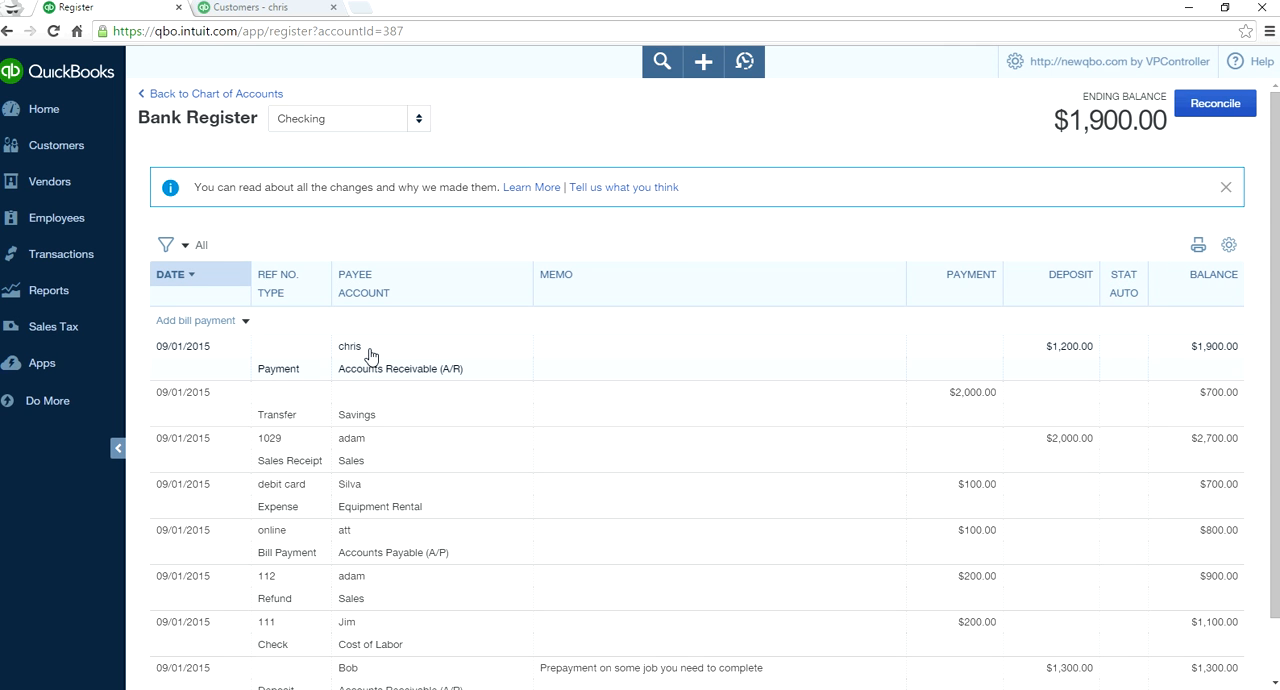
- Review the register's transaction types and entries, and set the register to show each transaction in one line
{"action": "left_click", "coordinate": [244, 320]}
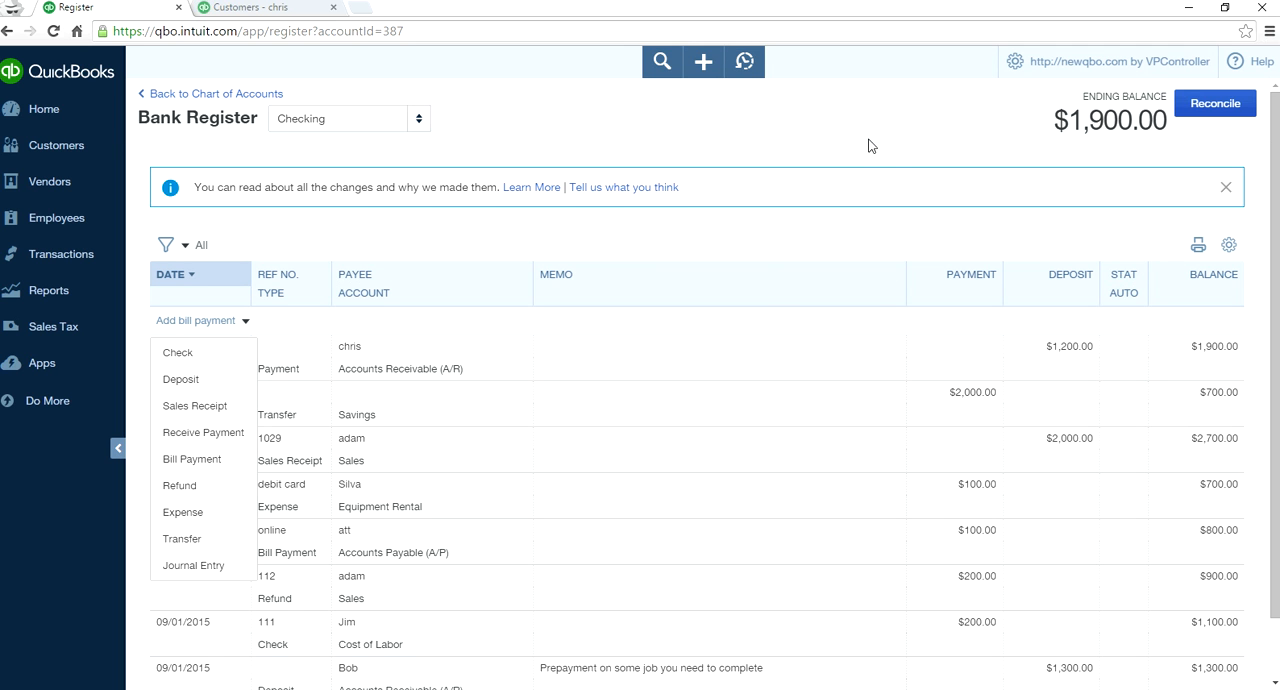
{"action": "scroll", "coordinate": [893, 158], "scroll_direction": "down", "scroll_amount": 1}
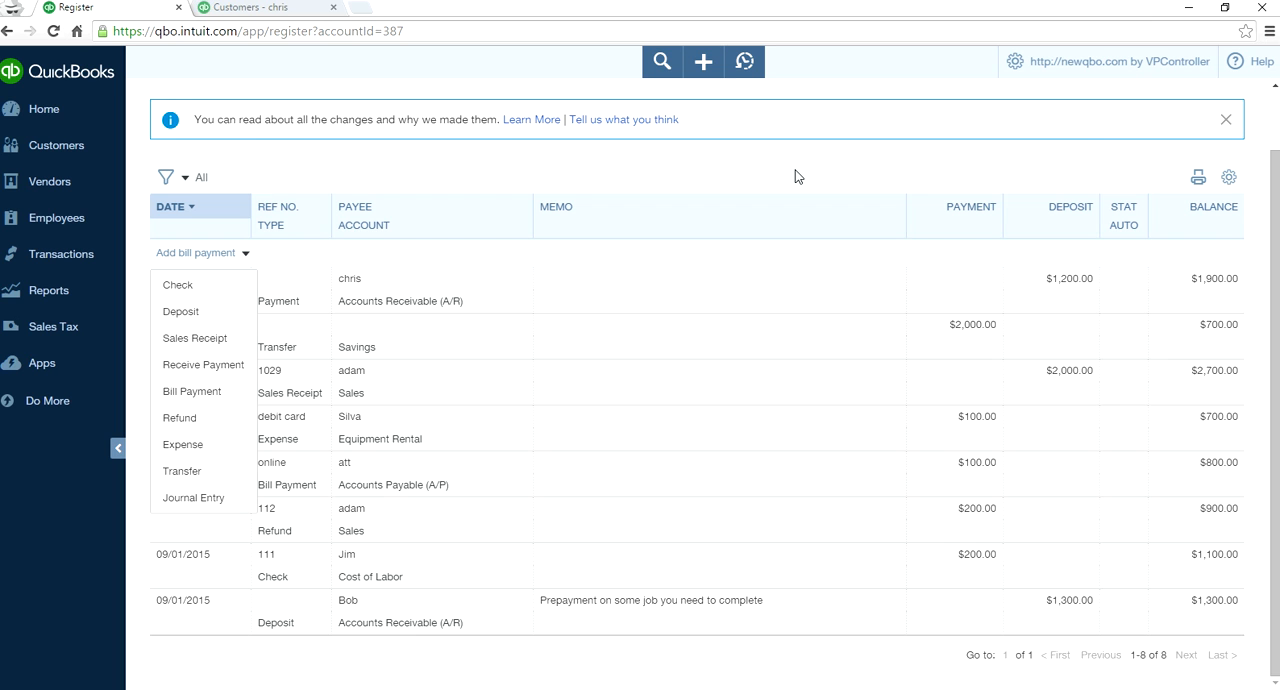
{"action": "scroll", "coordinate": [795, 170], "scroll_direction": "up", "scroll_amount": 1}
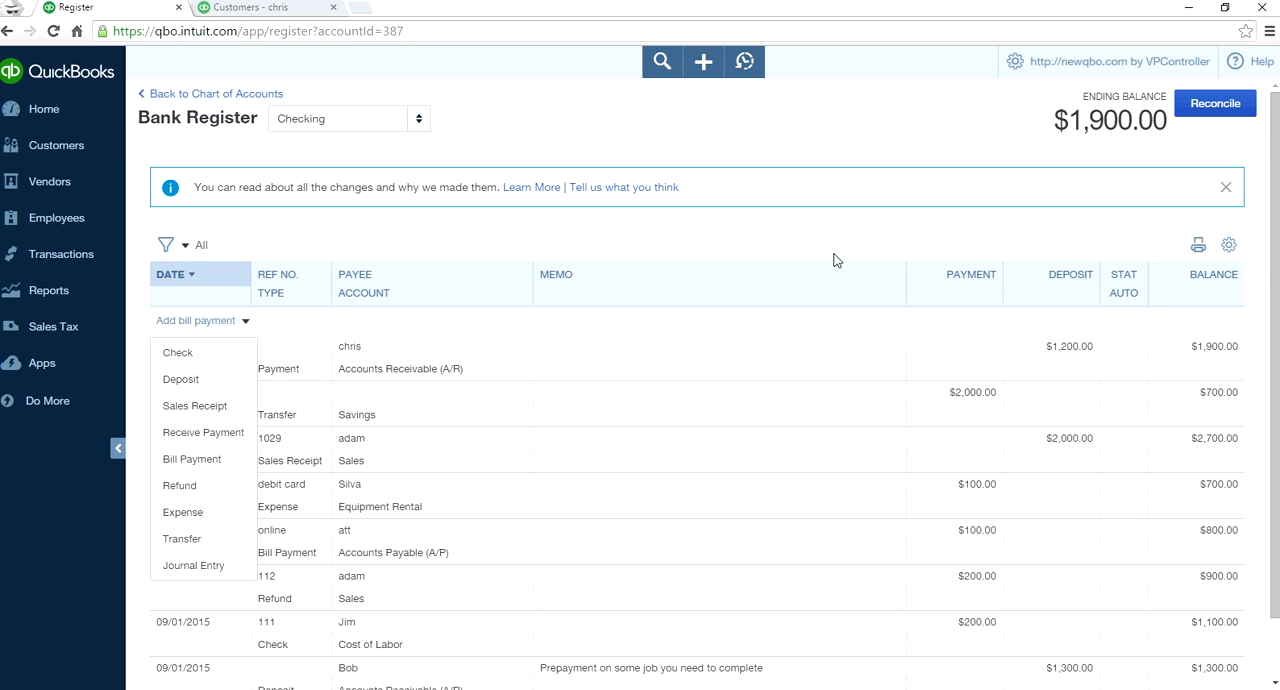
{"action": "scroll", "coordinate": [734, 481], "scroll_direction": "down", "scroll_amount": 1}
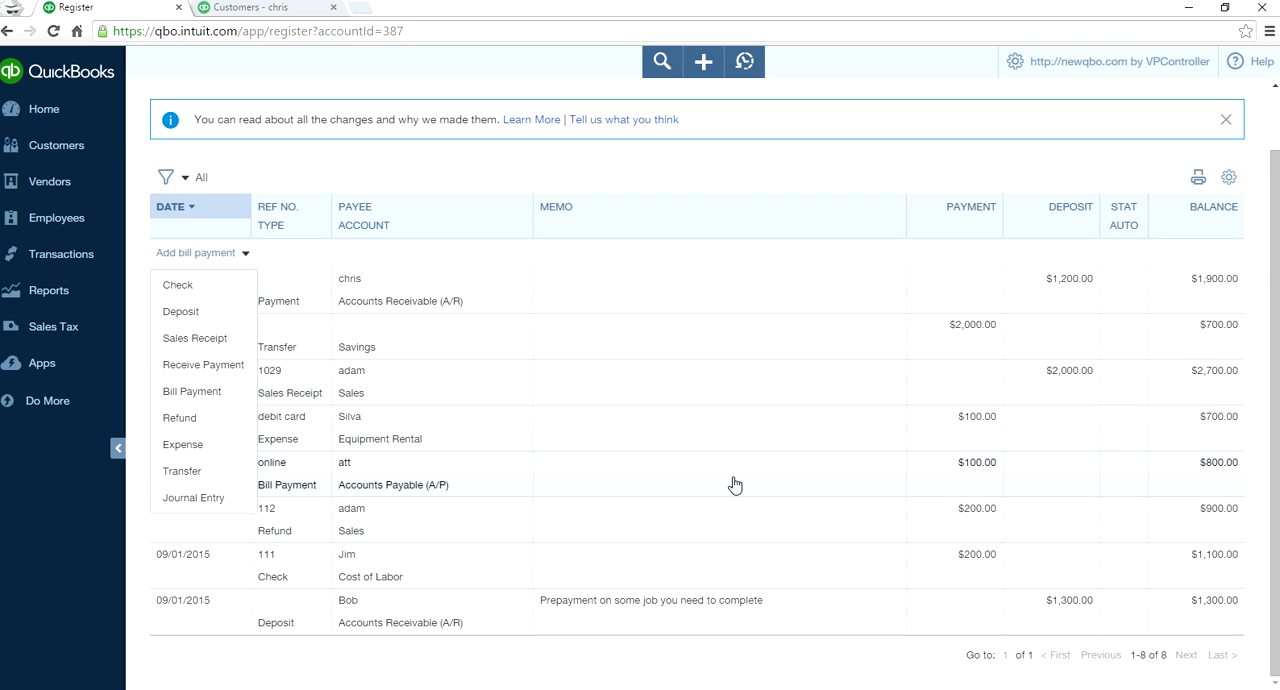
{"action": "left_click", "coordinate": [1228, 177]}
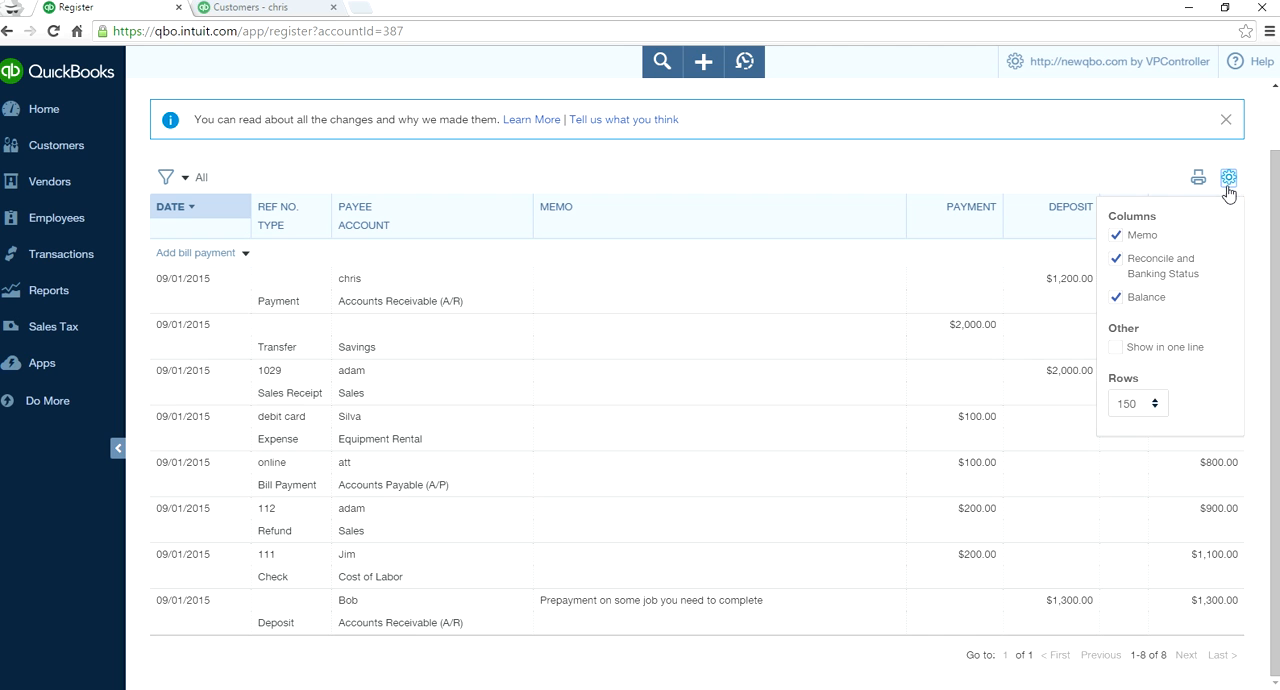
{"action": "left_click", "coordinate": [1118, 348]}
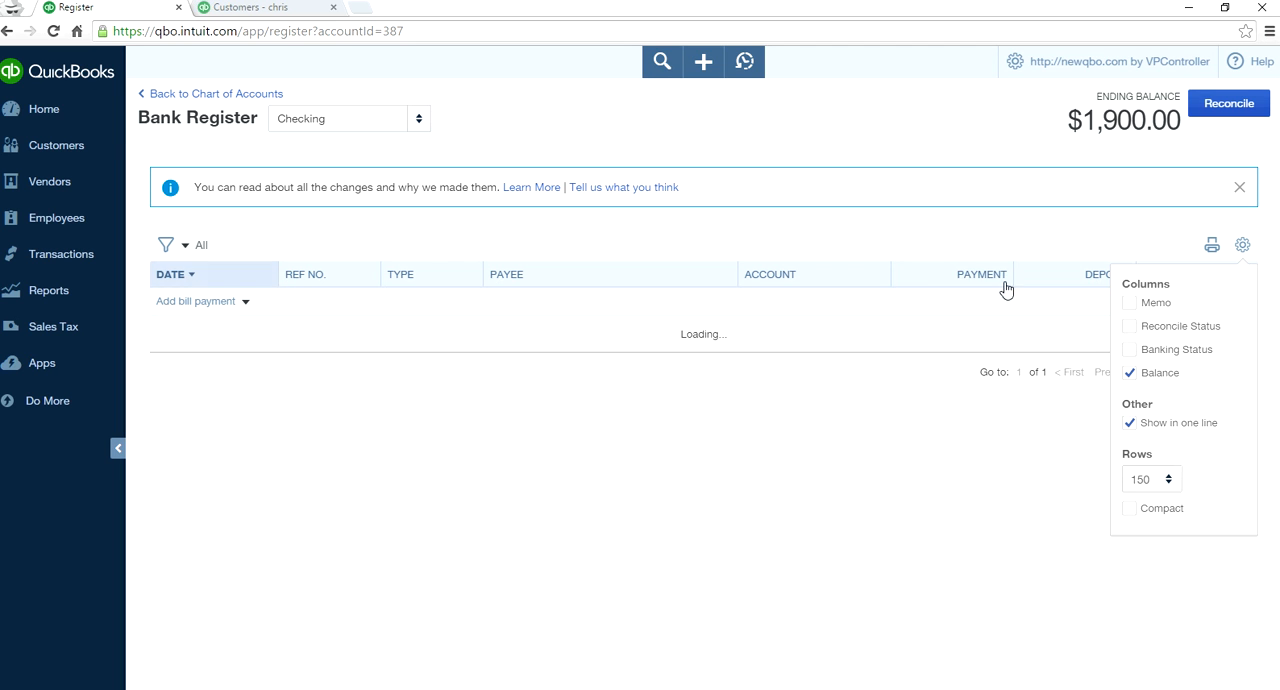
- Hide the register's Balance column, restore it, and close the display settings
{"action": "left_click", "coordinate": [928, 187]}
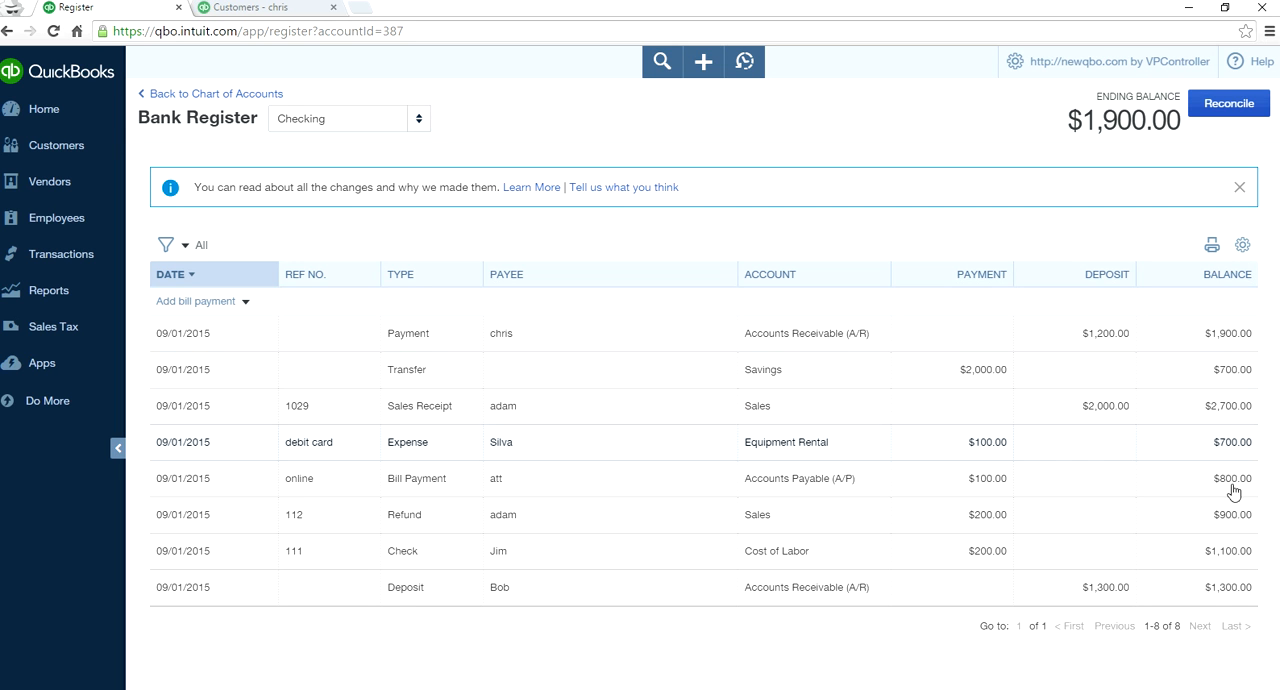
{"action": "left_click", "coordinate": [1245, 252]}
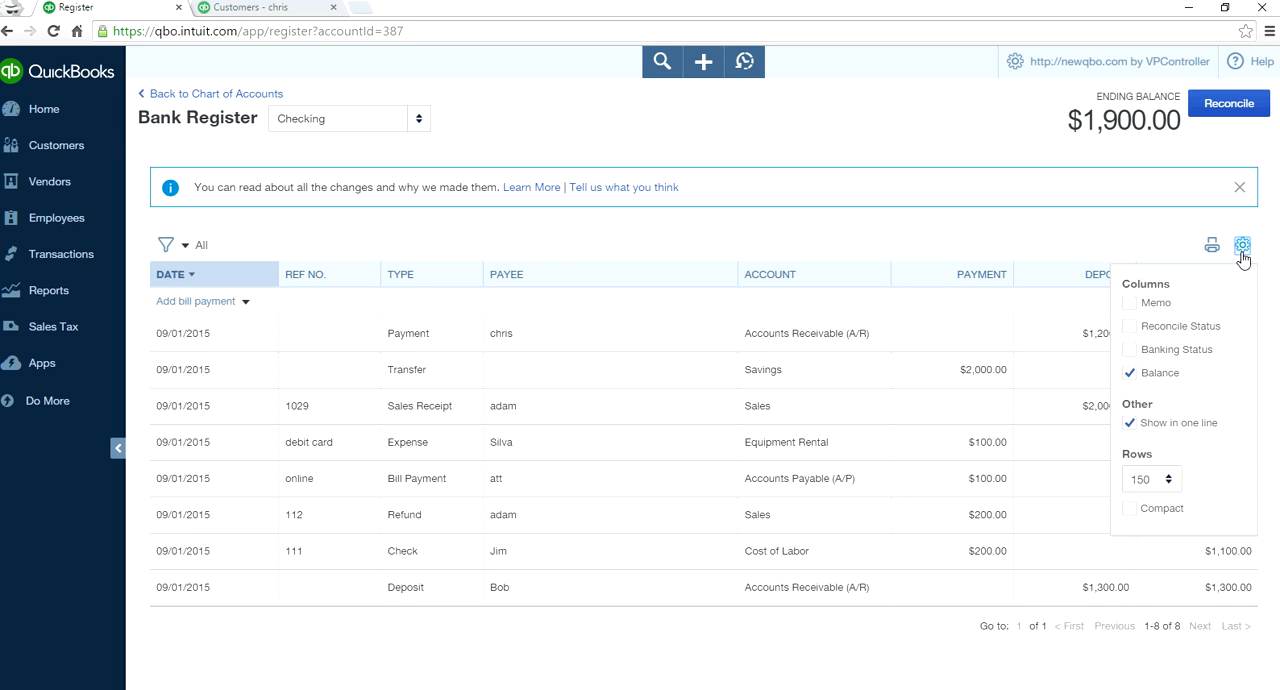
{"action": "left_click", "coordinate": [1133, 373]}
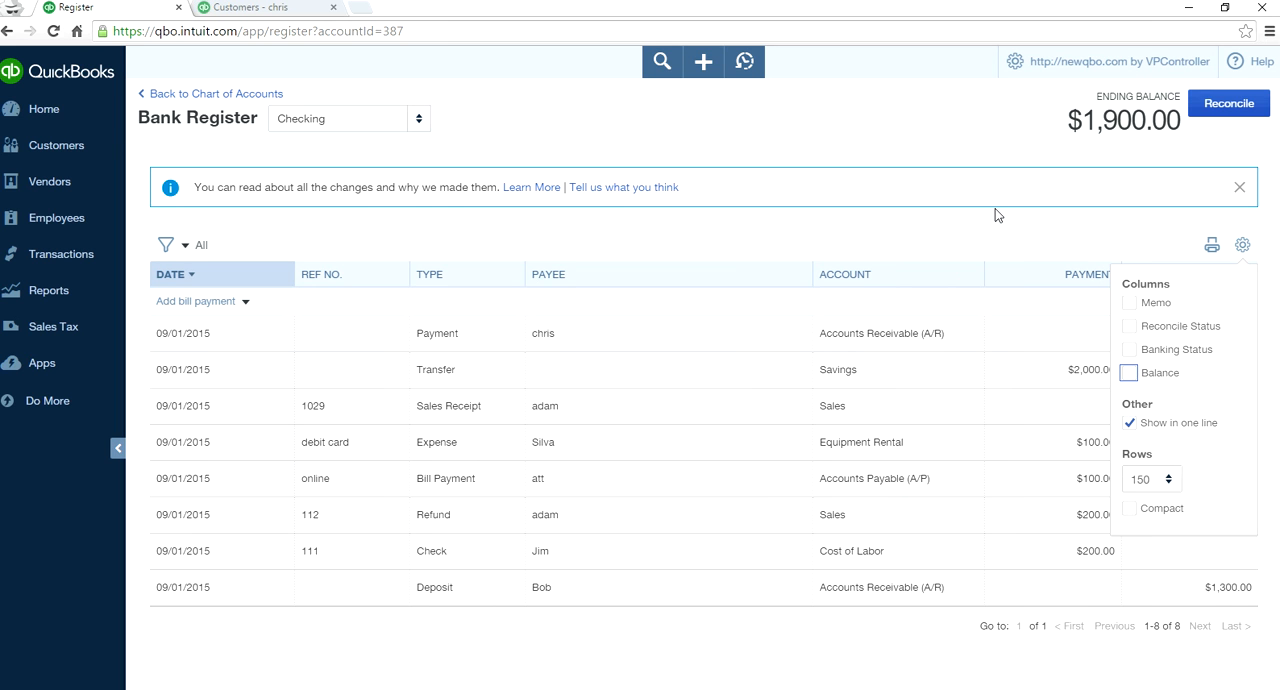
{"action": "left_click", "coordinate": [1245, 248]}
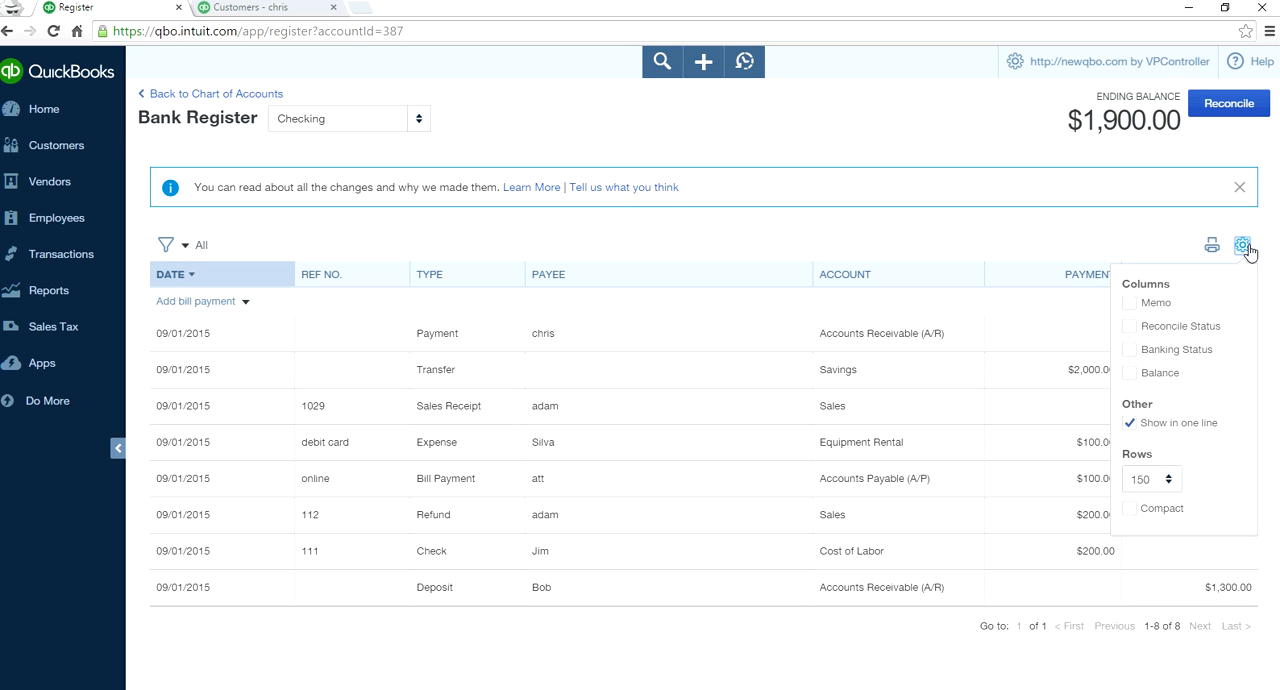
{"action": "left_click", "coordinate": [1131, 374]}
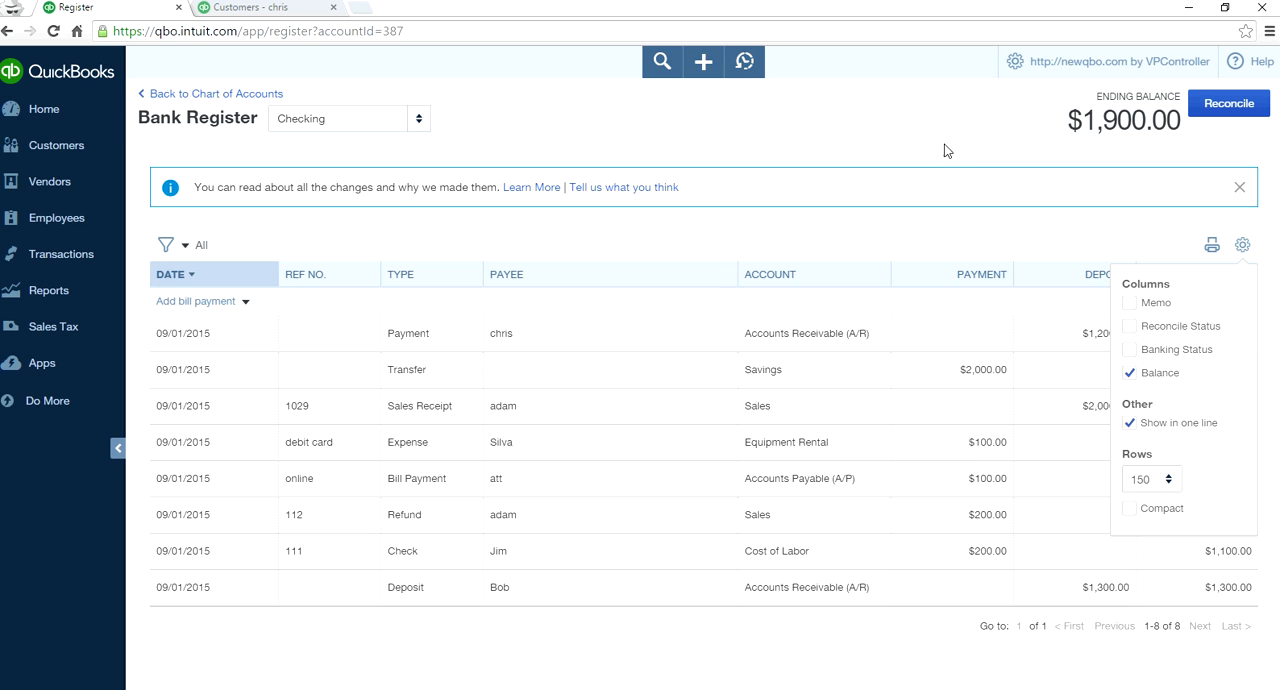
{"action": "left_click", "coordinate": [948, 155]}
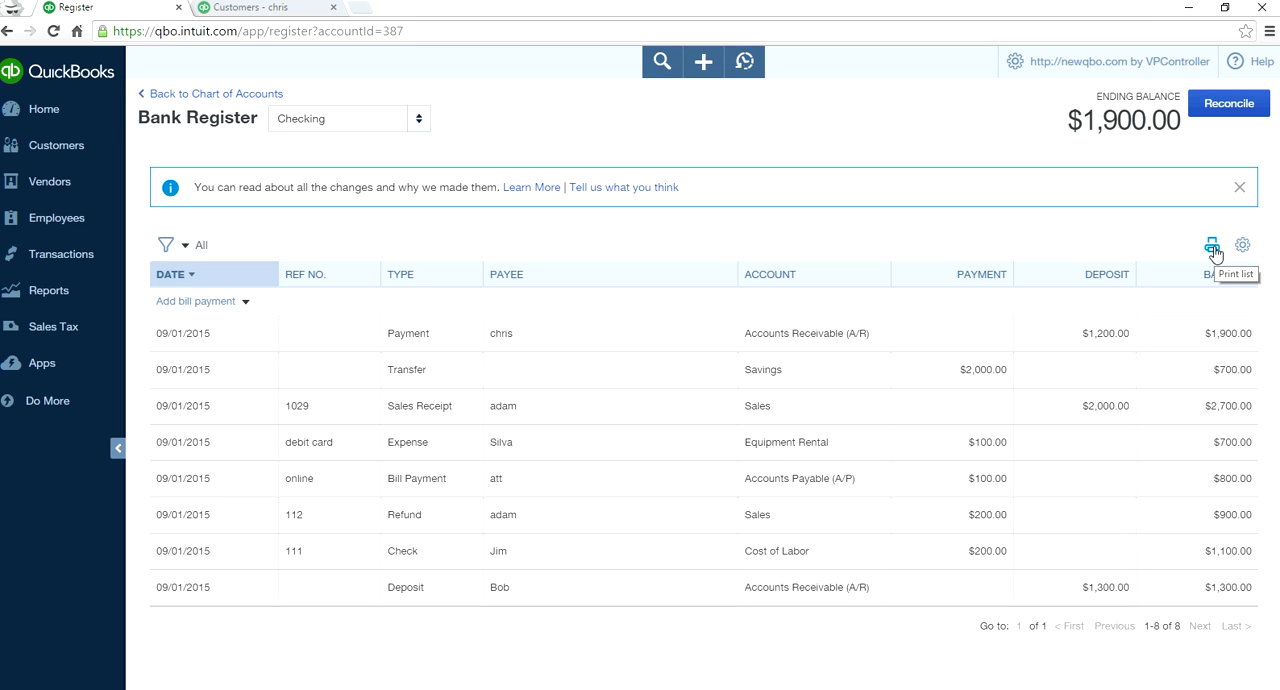
- Filter the Checking register to transactions of type Check, and clear the filter
{"action": "left_click", "coordinate": [186, 249]}
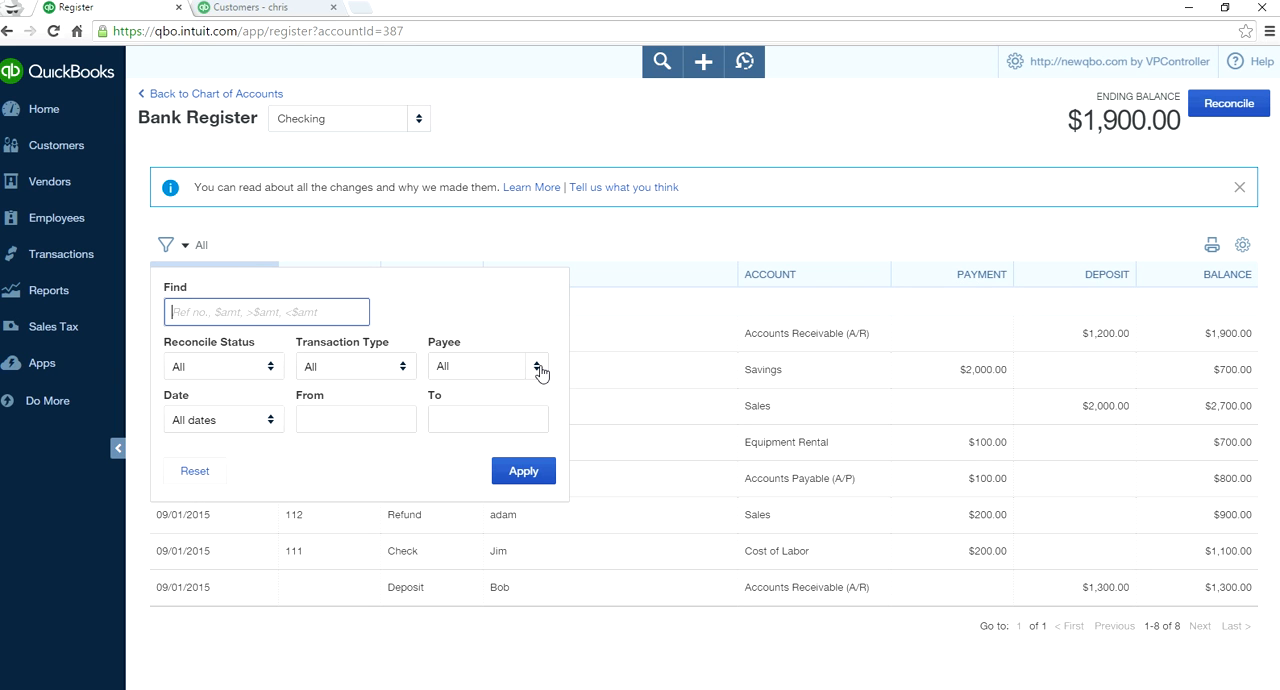
{"action": "left_click", "coordinate": [405, 372]}
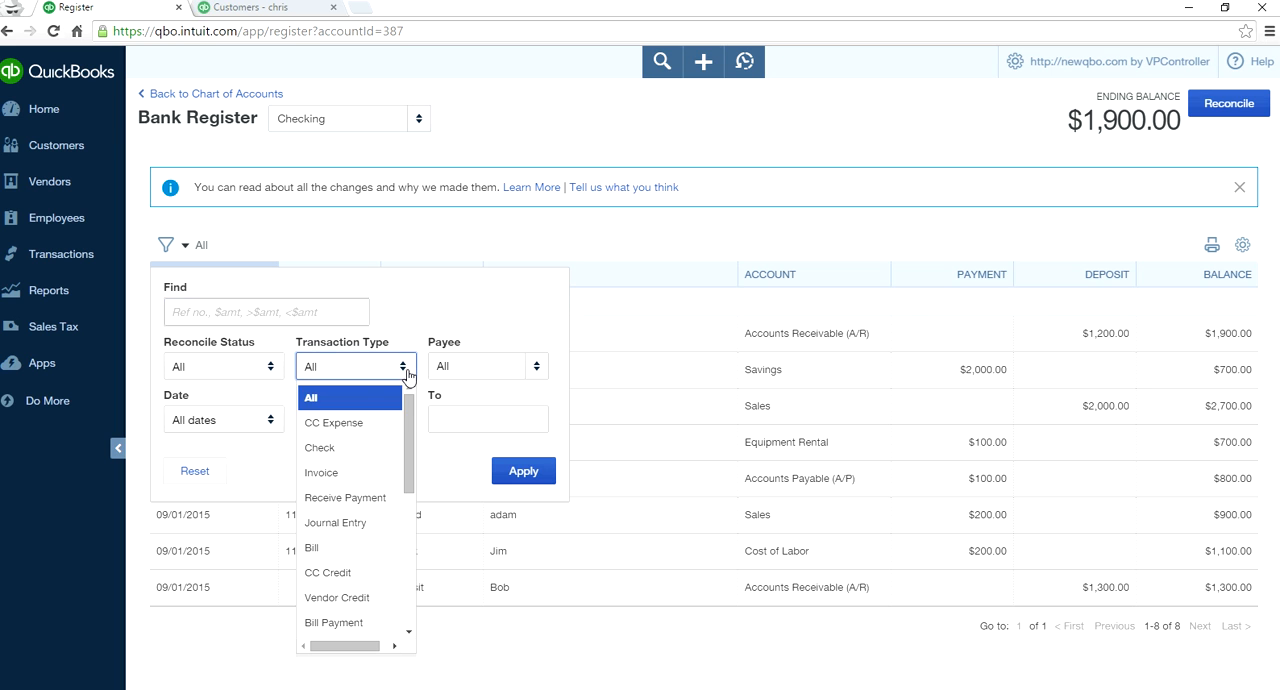
{"action": "left_click", "coordinate": [372, 447]}
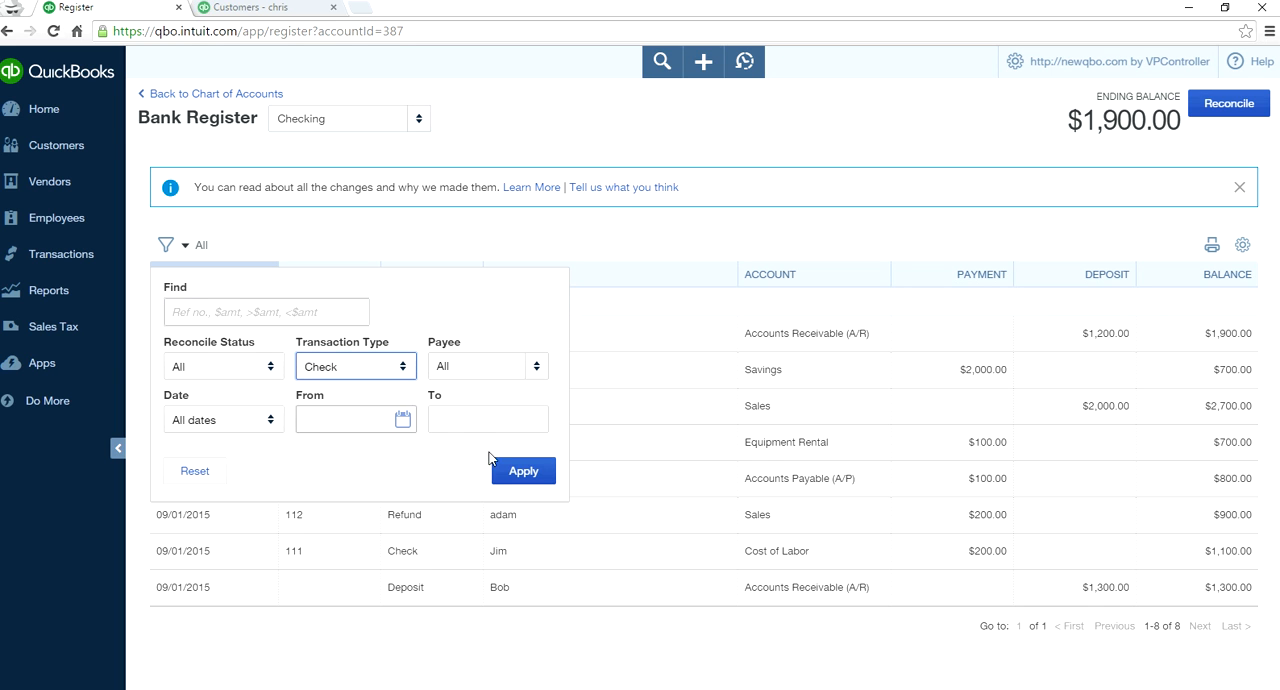
{"action": "left_click", "coordinate": [507, 470]}
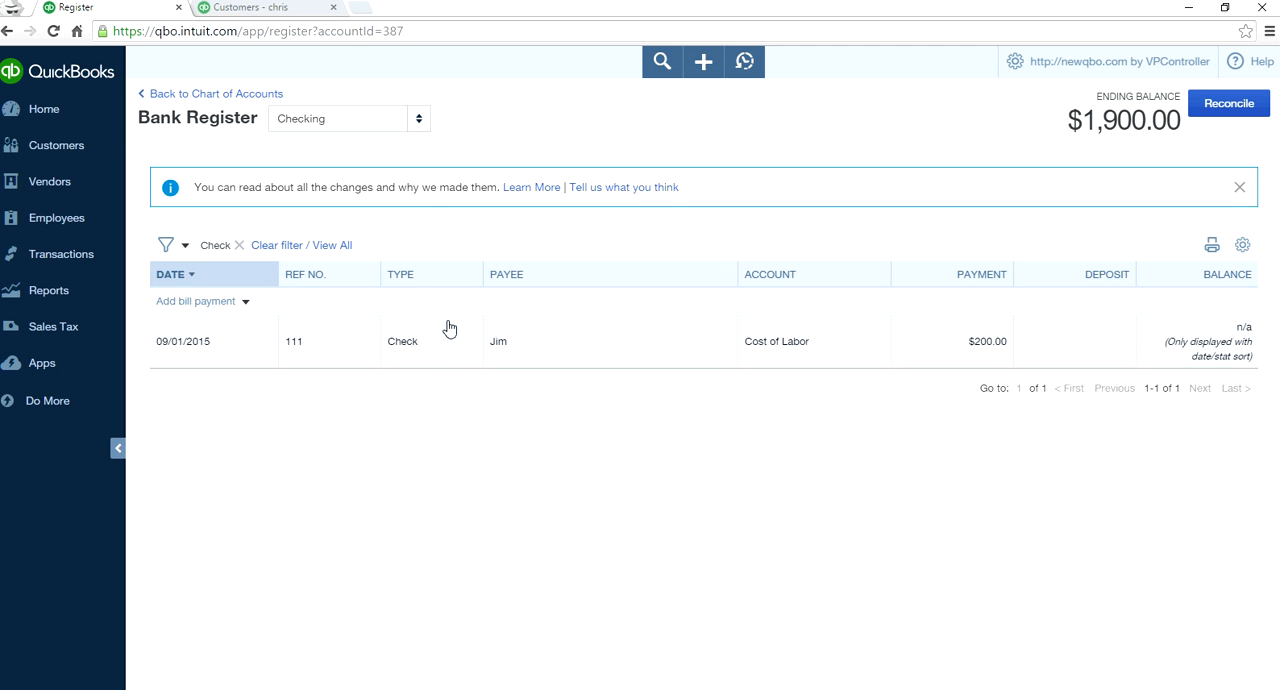
{"action": "left_click", "coordinate": [290, 248]}
- Filter the register by the vendor paid with check 111, and clear the payee filter
{"action": "left_click", "coordinate": [186, 250]}
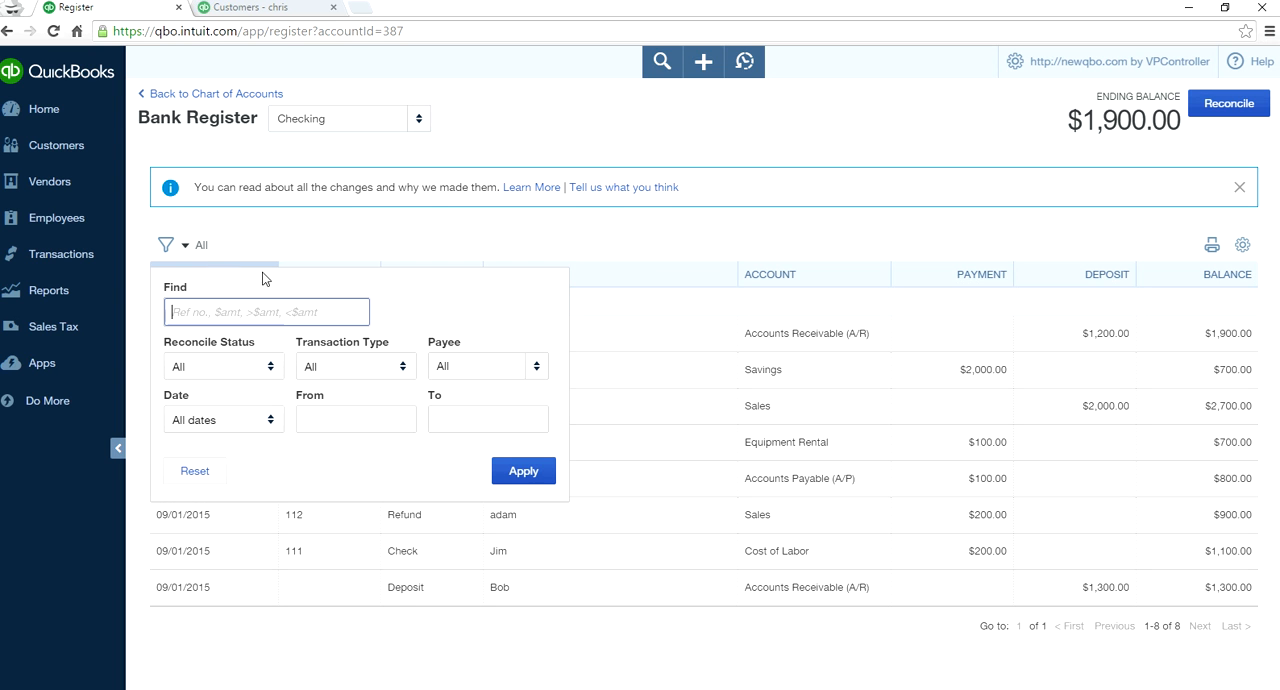
{"action": "left_click", "coordinate": [531, 367]}
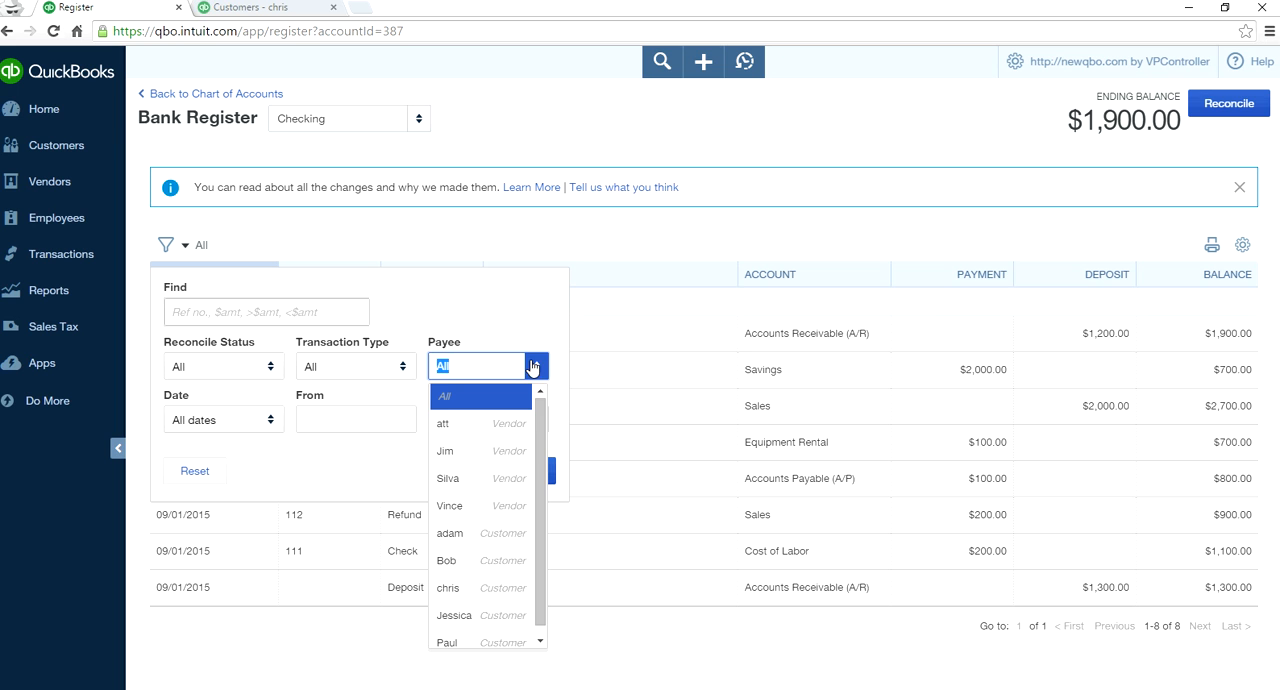
{"action": "left_click", "coordinate": [512, 451]}
{"action": "left_click", "coordinate": [535, 477]}
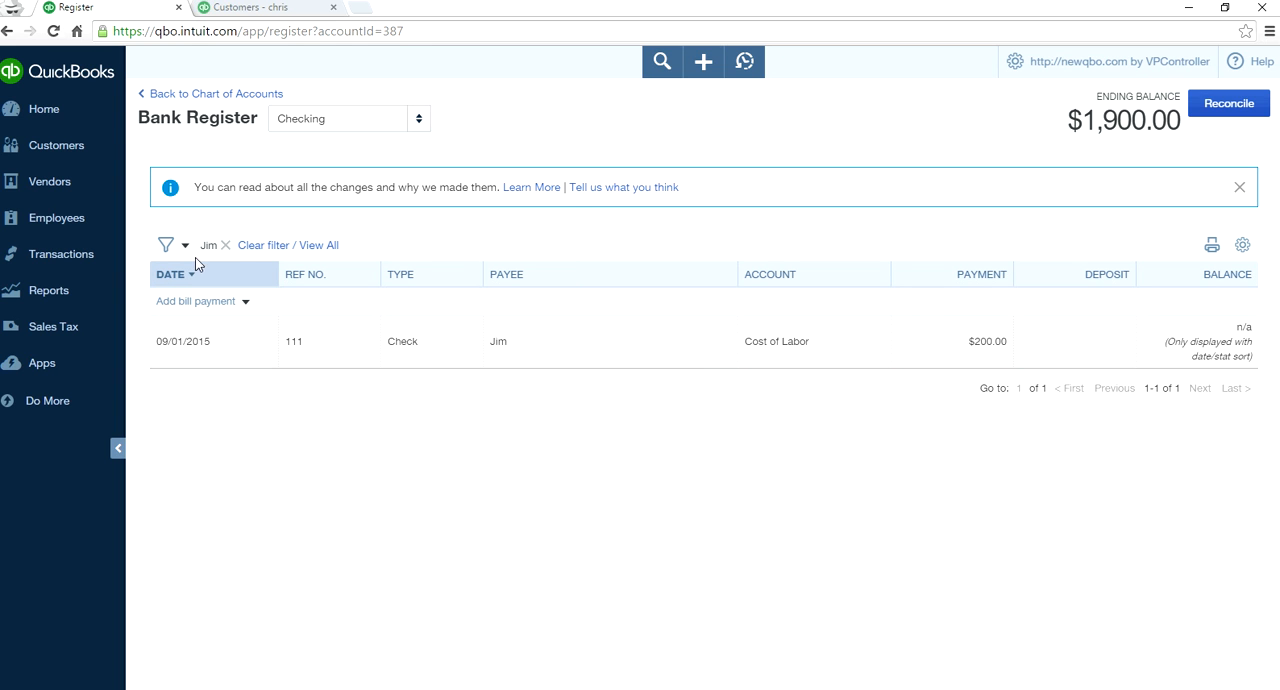
{"action": "left_click", "coordinate": [276, 246]}
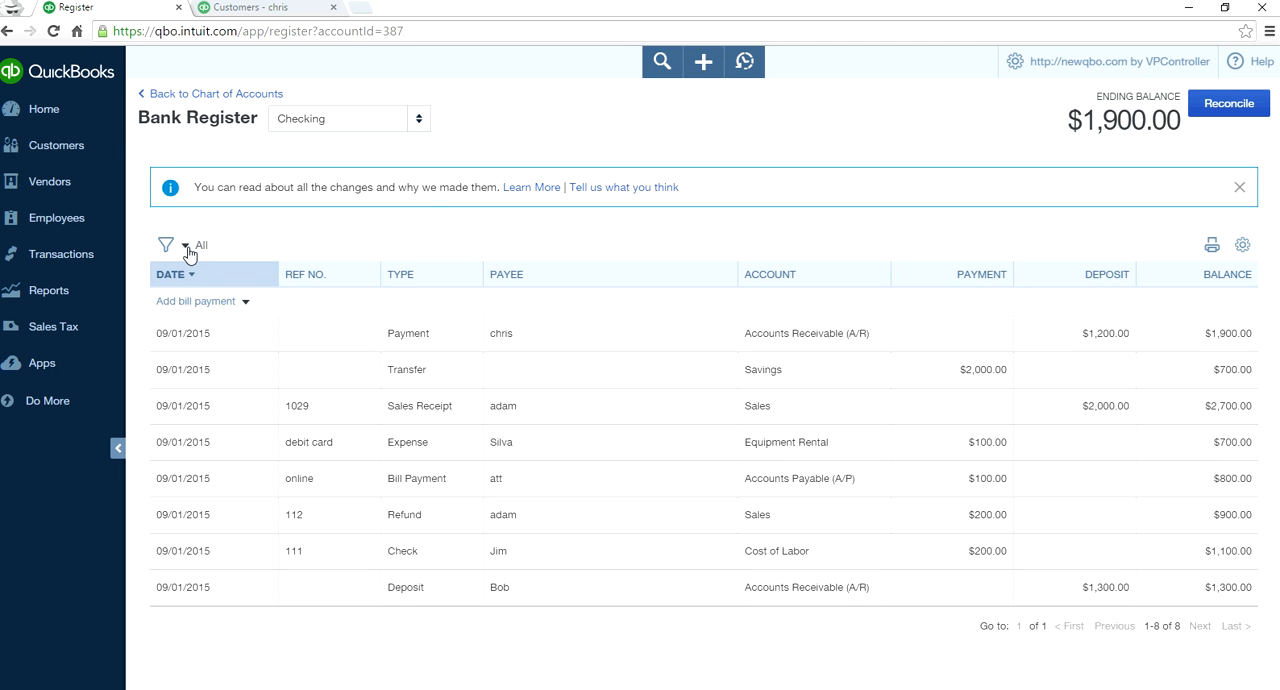
- Filter the register to transactions of type Bill, and clear the filter to view all entries
{"action": "left_click", "coordinate": [187, 248]}
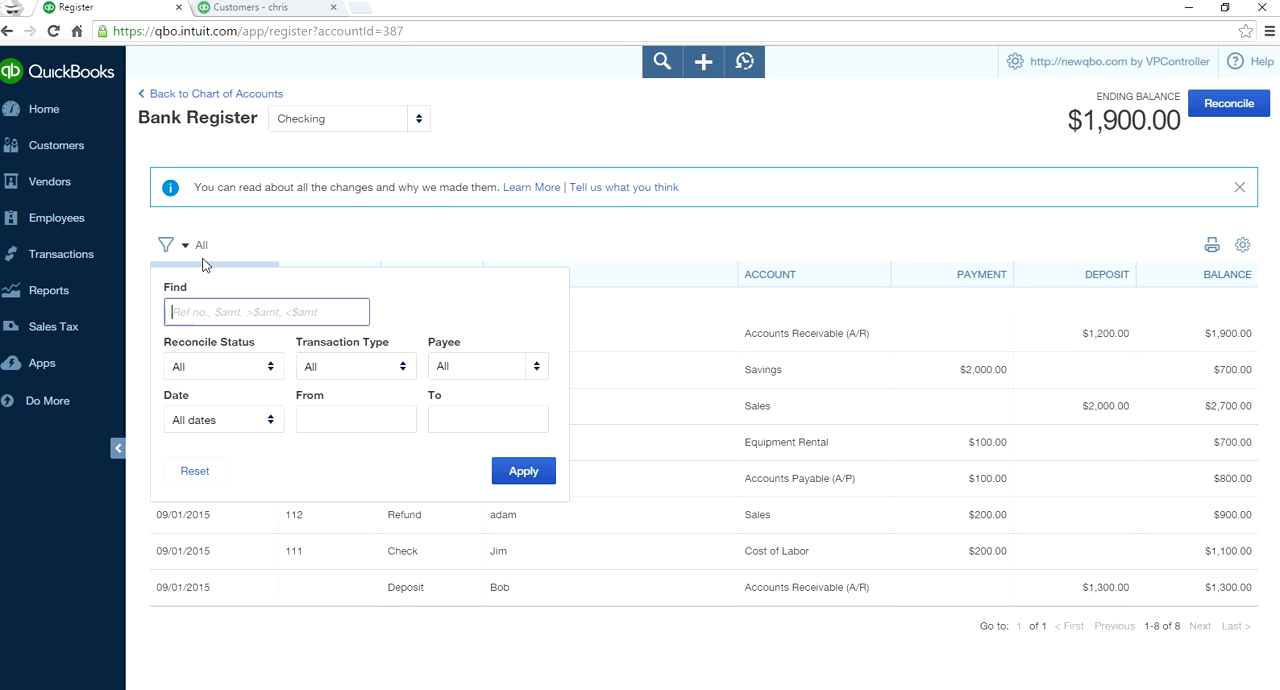
{"action": "left_click", "coordinate": [402, 372]}
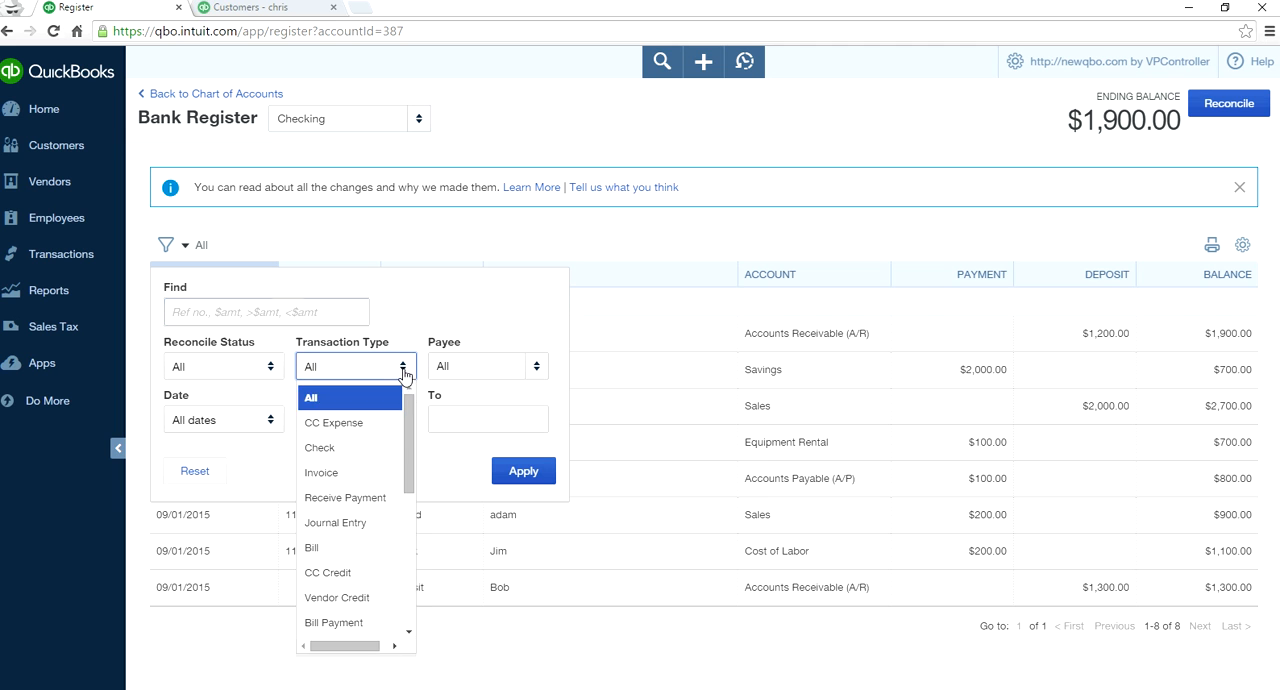
{"action": "left_click", "coordinate": [364, 549]}
{"action": "left_click", "coordinate": [540, 471]}
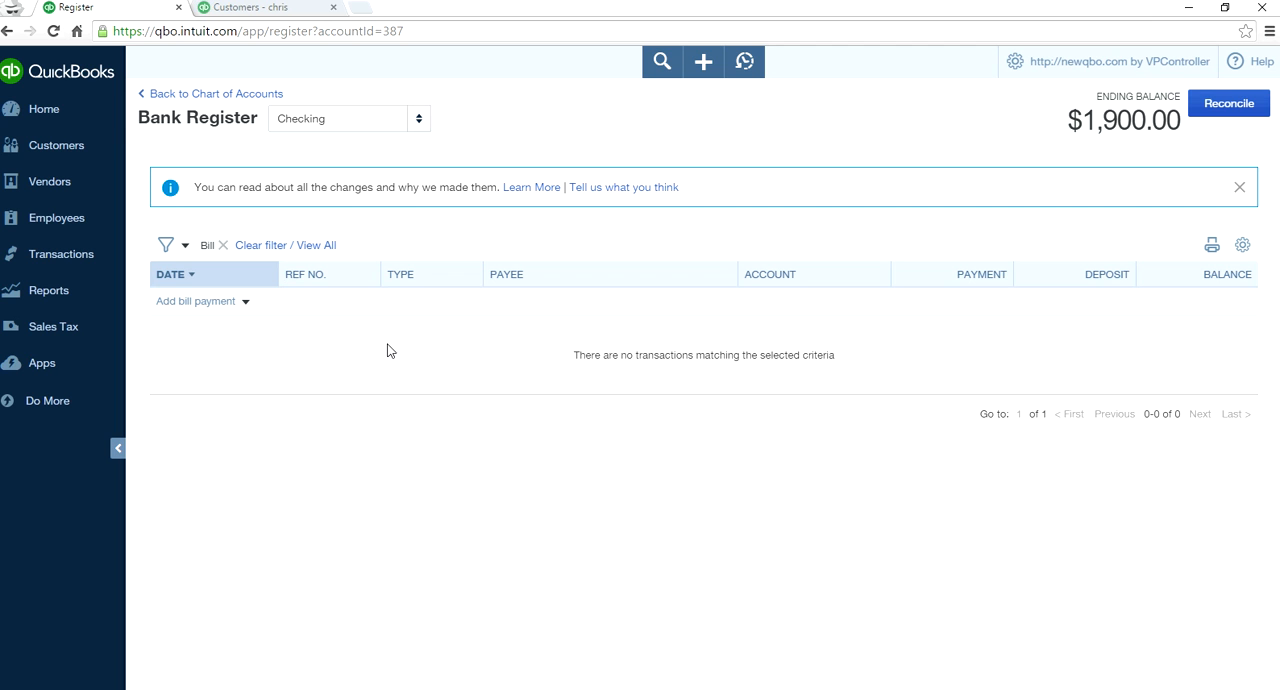
{"action": "left_click", "coordinate": [245, 245]}
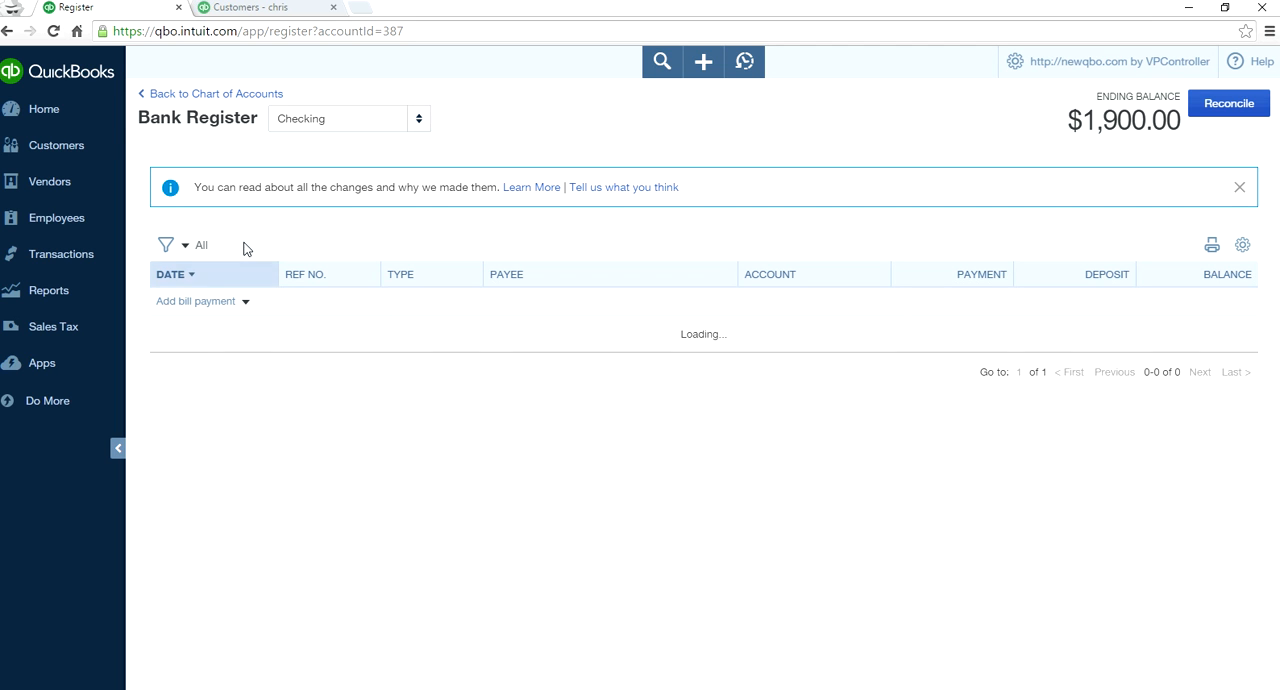
- Find the register entry with reference number 111, and remove the search filter
{"action": "left_click", "coordinate": [178, 250]}
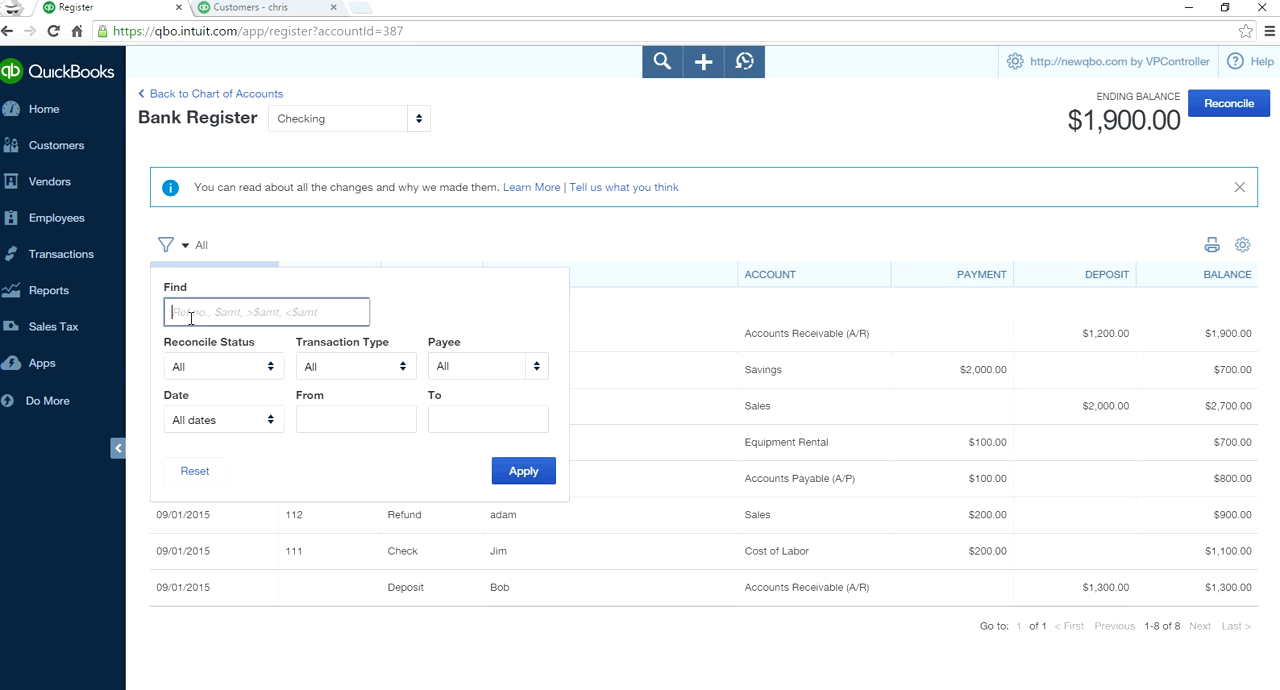
{"action": "type", "text": "111"}
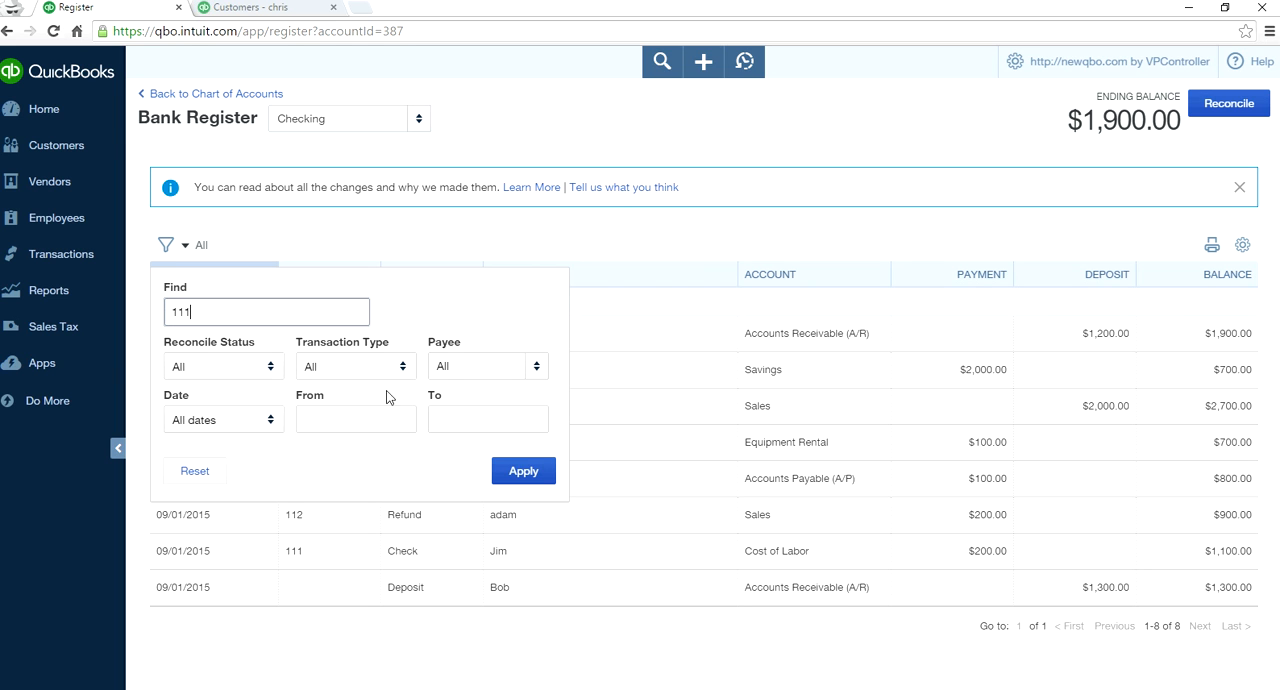
{"action": "left_click", "coordinate": [515, 471]}
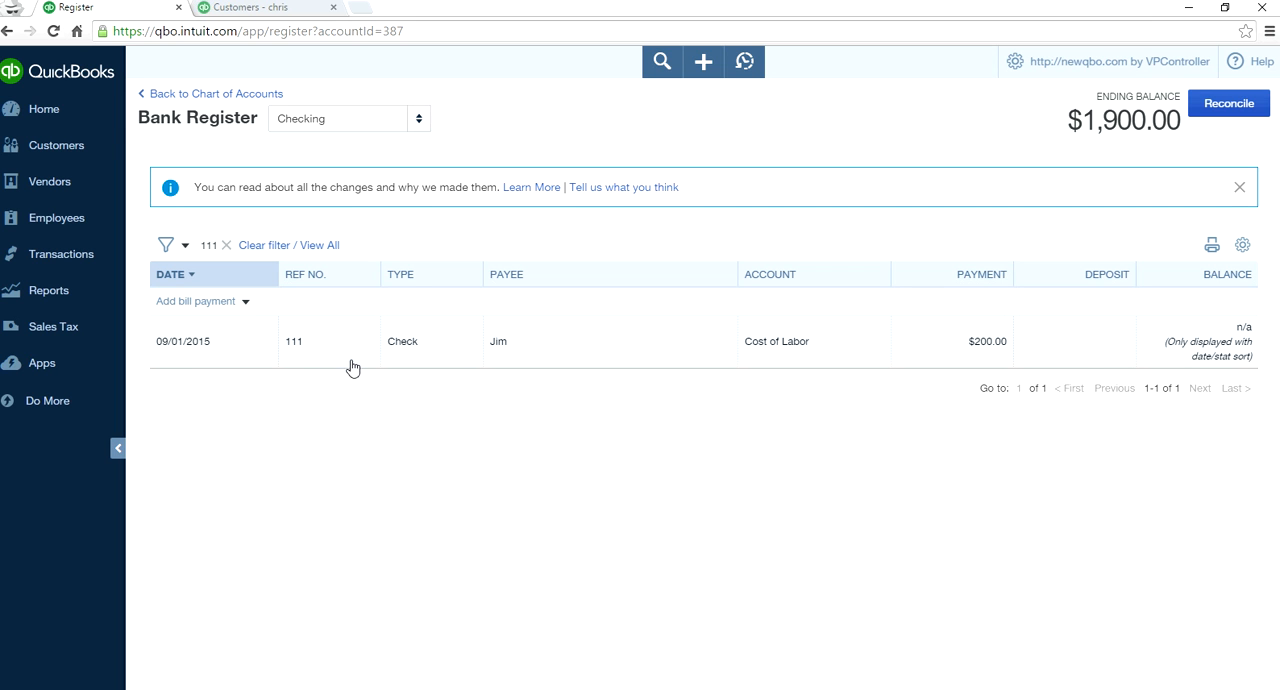
{"action": "left_click", "coordinate": [225, 245]}
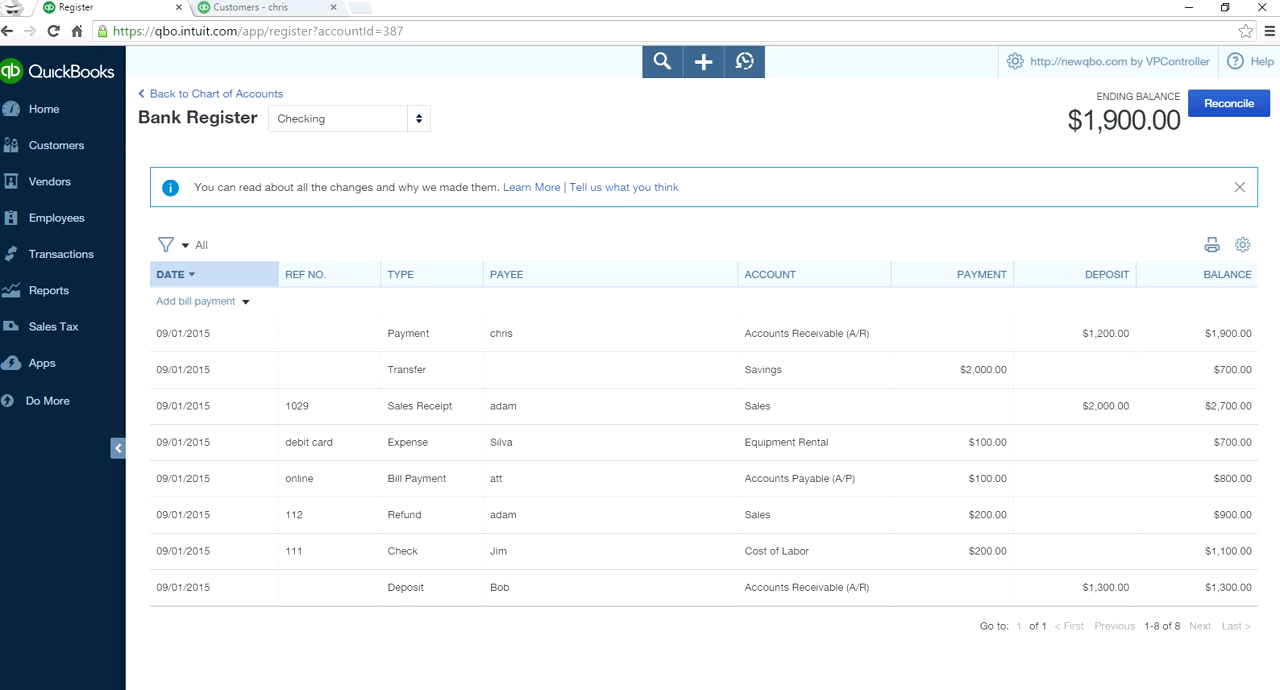
- Switch to the Photos window with the bank register summary, move it higher on the screen, and show the next image
{"action": "key", "text": "alt+Tab"}
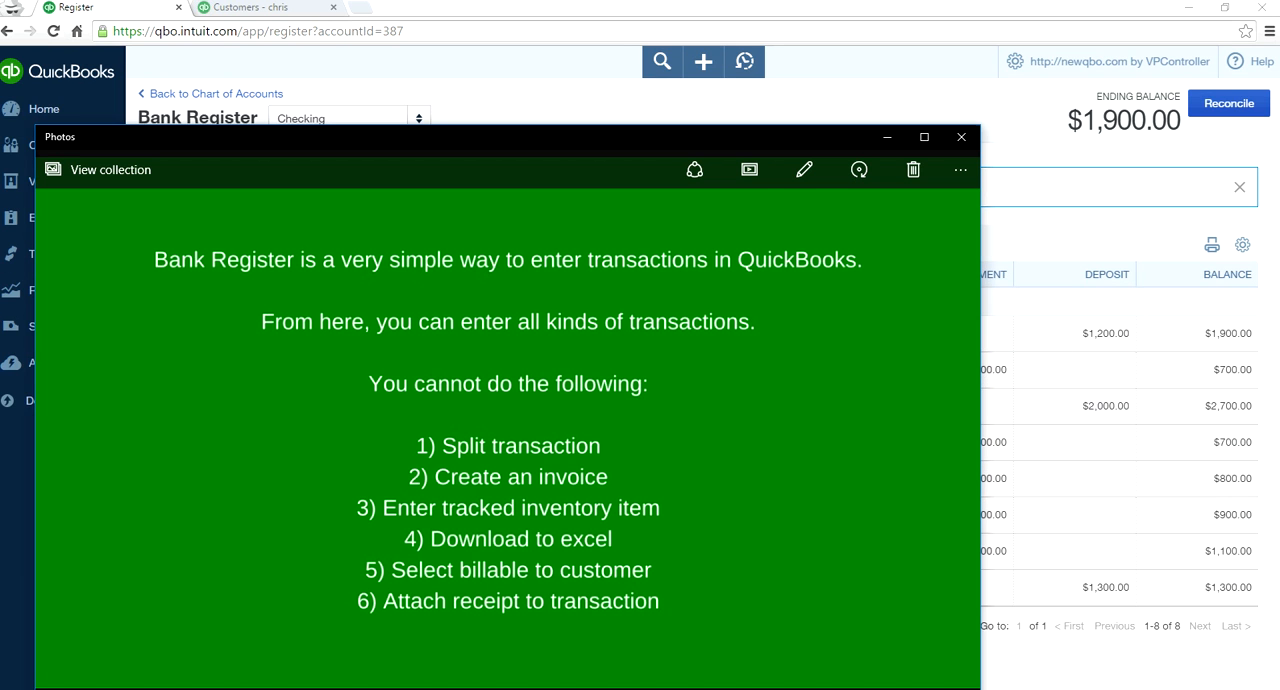
{"action": "left_click_drag", "start_coordinate": [563, 140], "coordinate": [576, 64]}
{"action": "left_click", "coordinate": [986, 341]}
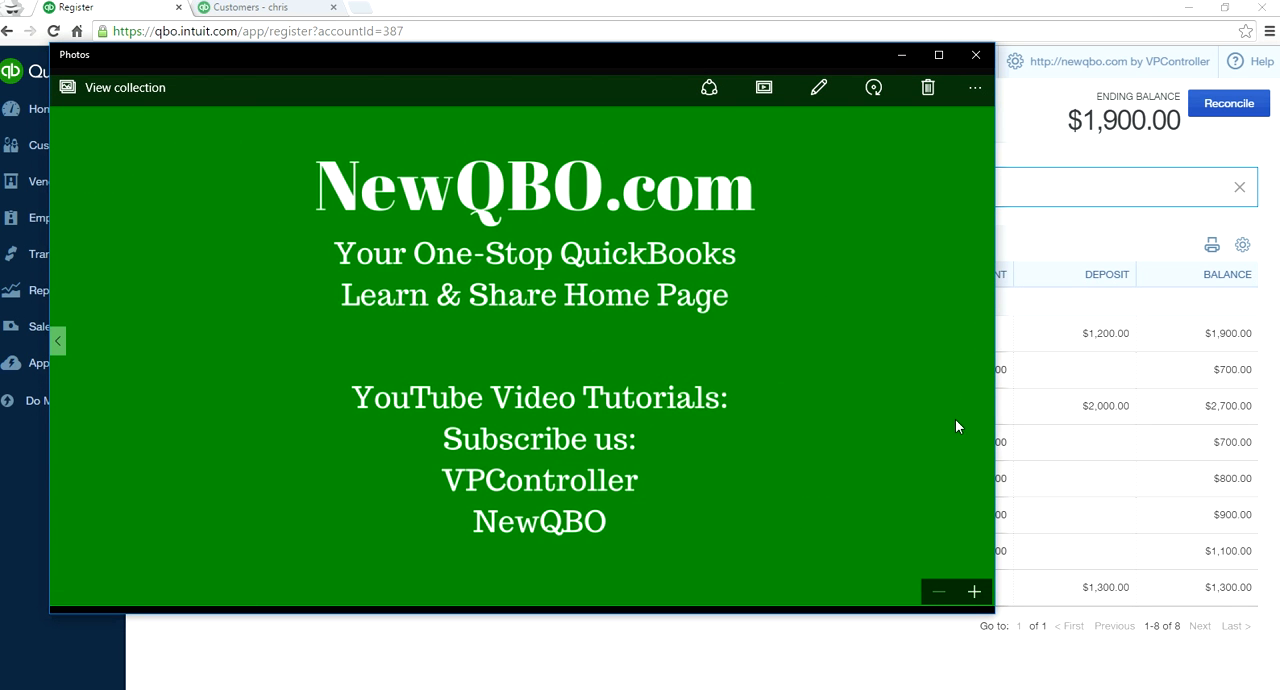